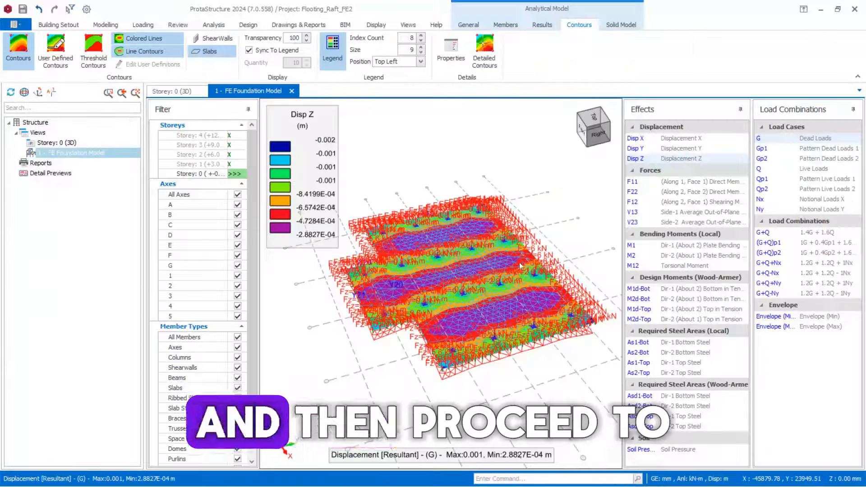
Step: Display the raft's Wood-Armer design moment contours M1d-Bot and M1d-Top, then the torsional moment M12 contours
{"action": "left_click", "coordinate": [682, 289]}
{"action": "left_click", "coordinate": [685, 310]}
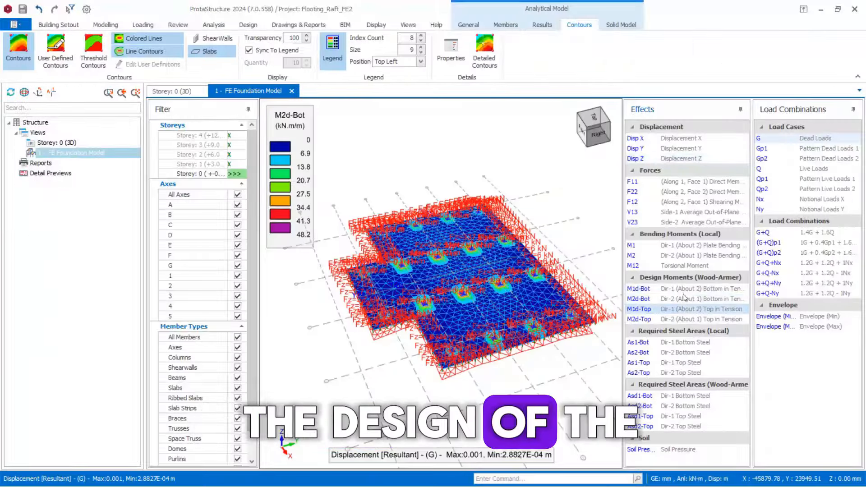
{"action": "left_click", "coordinate": [684, 266]}
{"action": "mouse_move", "coordinate": [484, 316]}
{"action": "middle_mouse_down"}
{"action": "mouse_move", "coordinate": [463, 340]}
{"action": "mouse_move", "coordinate": [505, 296]}
{"action": "mouse_move", "coordinate": [464, 328]}
{"action": "middle_mouse_up"}
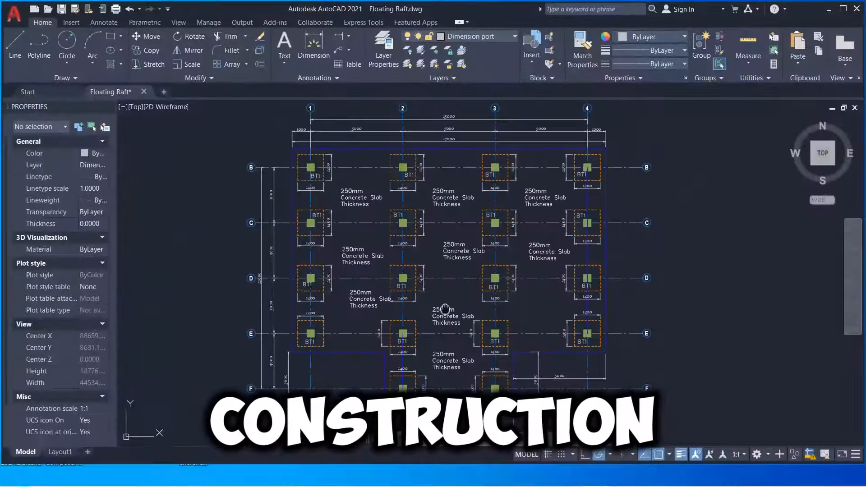
Step: Switch to AutoCAD and examine the floating raft's column-base layout and its slab reinforcement plan
{"action": "middle_click_drag", "start_coordinate": [446, 309], "coordinate": [461, 298]}
{"action": "scroll", "coordinate": [480, 271], "scroll_direction": "up", "scroll_amount": 3}
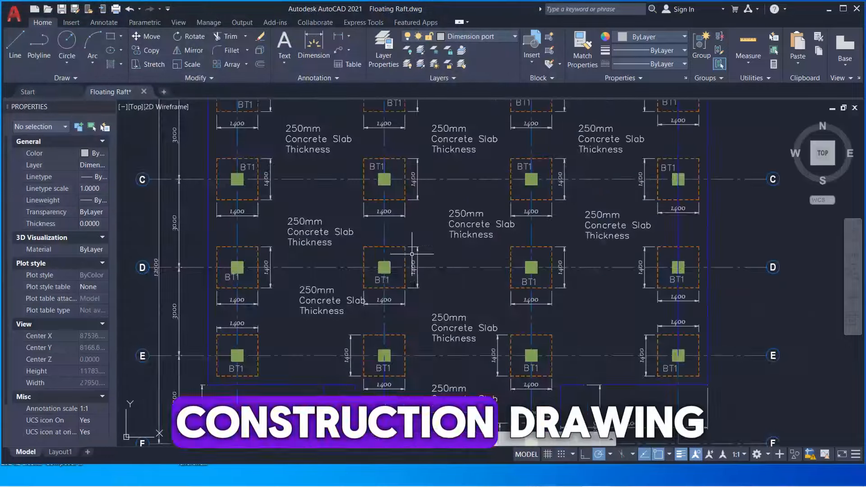
{"action": "scroll", "coordinate": [435, 249], "scroll_direction": "down", "scroll_amount": 3}
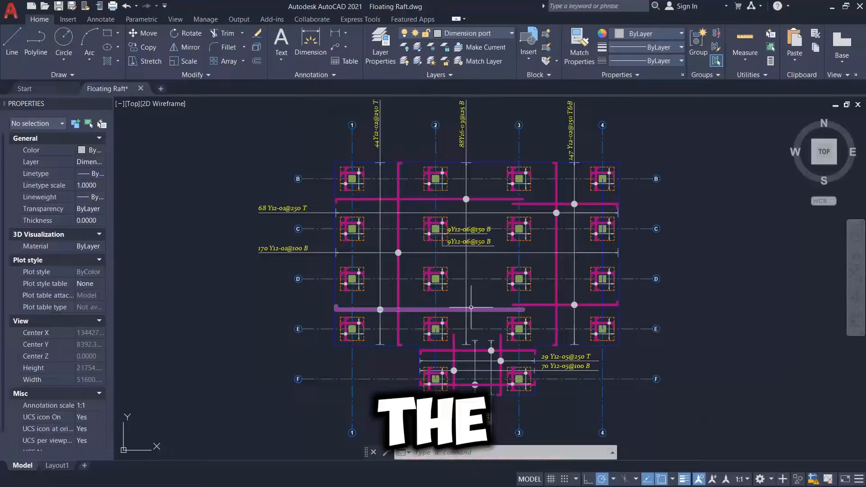
{"action": "middle_click_drag", "start_coordinate": [478, 304], "coordinate": [414, 309]}
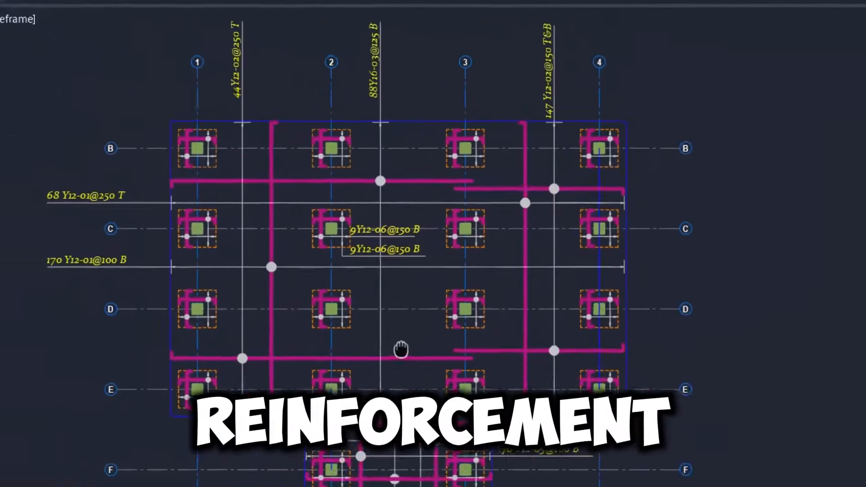
{"action": "middle_click_drag", "start_coordinate": [401, 349], "coordinate": [582, 357]}
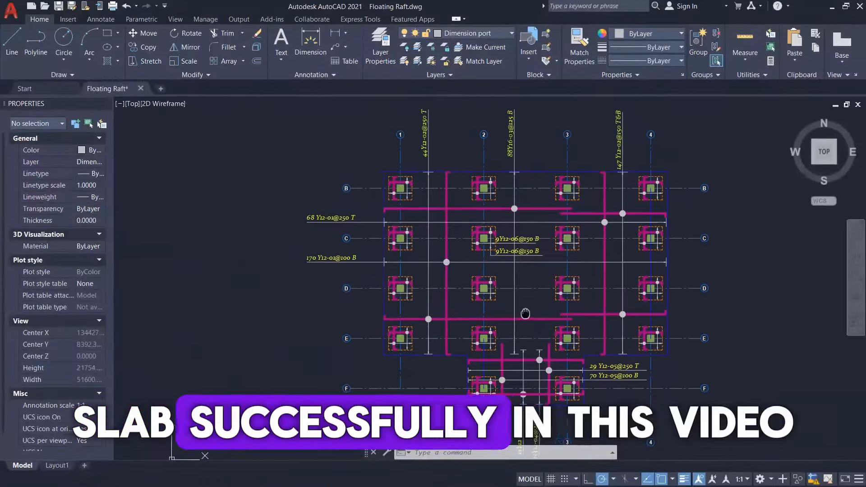
{"action": "middle_click_drag", "start_coordinate": [526, 314], "coordinate": [435, 311]}
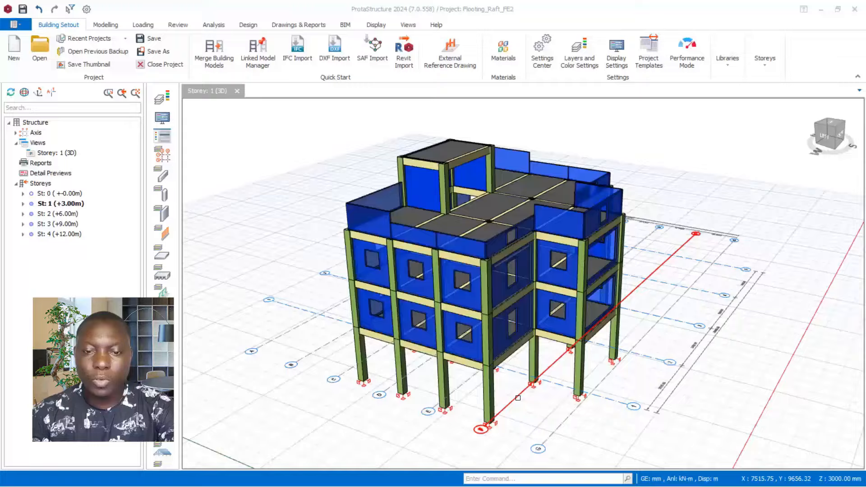
Step: Switch to ProtaStructure and examine the 3D building model from several angles and distances
{"action": "scroll", "coordinate": [518, 398], "scroll_direction": "up", "scroll_amount": 2}
{"action": "scroll", "coordinate": [519, 383], "scroll_direction": "down", "scroll_amount": 2}
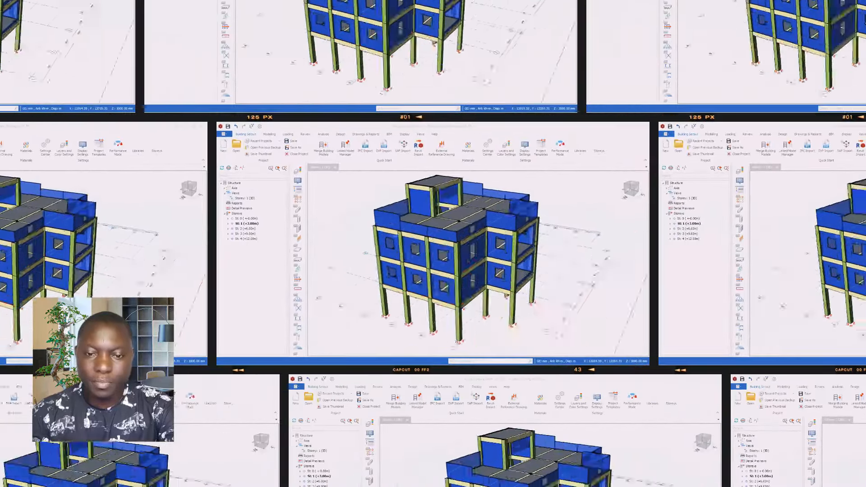
{"action": "scroll", "coordinate": [475, 313], "scroll_direction": "down", "scroll_amount": 3}
{"action": "scroll", "coordinate": [475, 314], "scroll_direction": "up", "scroll_amount": 3}
{"action": "scroll", "coordinate": [471, 315], "scroll_direction": "down", "scroll_amount": 1}
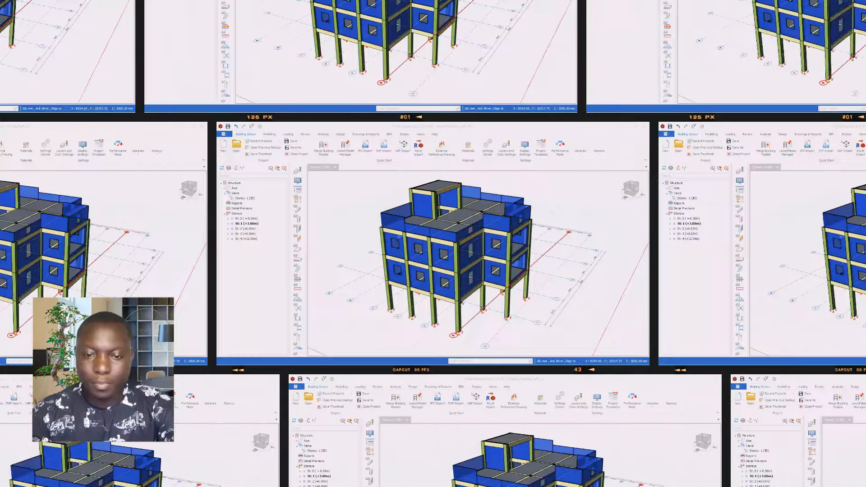
{"action": "scroll", "coordinate": [483, 311], "scroll_direction": "down", "scroll_amount": 2}
{"action": "scroll", "coordinate": [483, 311], "scroll_direction": "up", "scroll_amount": 2}
{"action": "mouse_move", "coordinate": [484, 312]}
{"action": "middle_mouse_down", "text": "shift"}
{"action": "mouse_move", "coordinate": [445, 306]}
{"action": "mouse_move", "coordinate": [499, 311]}
{"action": "mouse_move", "coordinate": [474, 309]}
{"action": "middle_mouse_up", "text": "shift"}
{"action": "scroll", "coordinate": [465, 302], "scroll_direction": "down", "scroll_amount": 2}
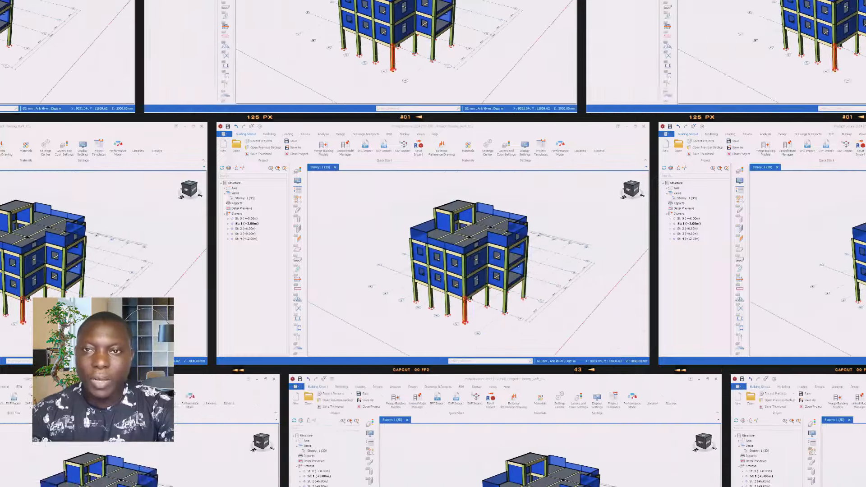
{"action": "scroll", "coordinate": [468, 288], "scroll_direction": "up", "scroll_amount": 2}
{"action": "scroll", "coordinate": [468, 288], "scroll_direction": "down", "scroll_amount": 1}
{"action": "scroll", "coordinate": [470, 291], "scroll_direction": "up", "scroll_amount": 3}
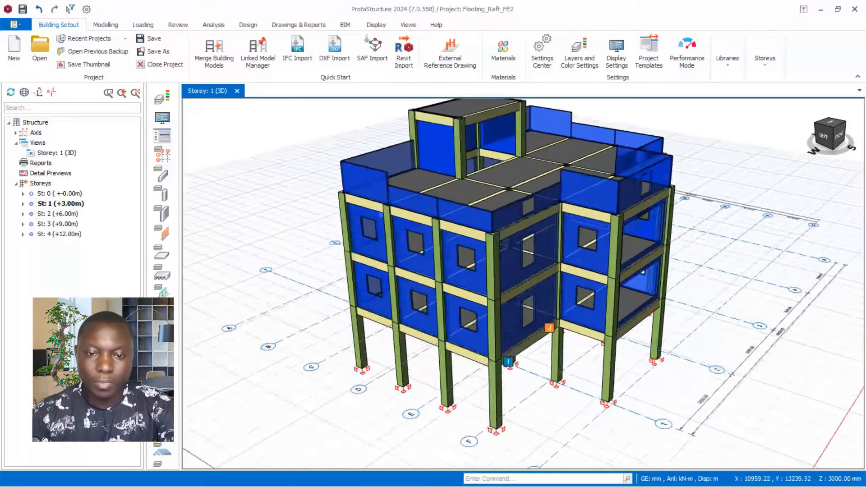
{"action": "middle_click_drag", "start_coordinate": [433, 361], "coordinate": [468, 366], "text": "shift"}
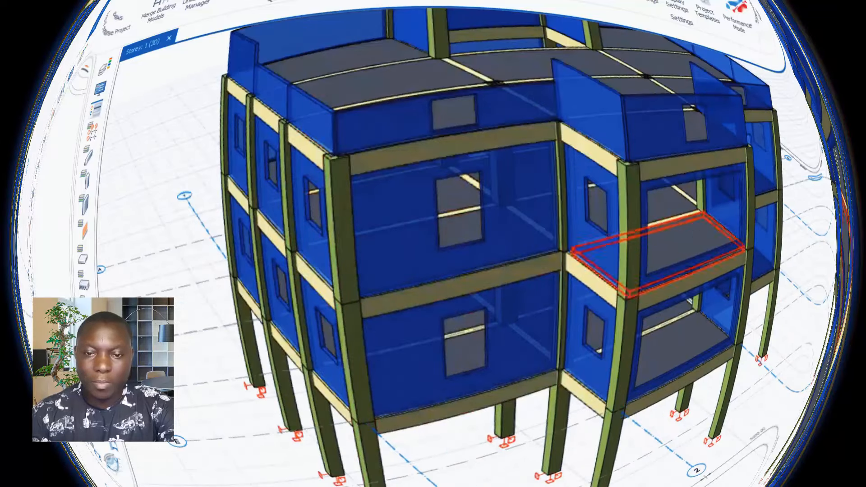
{"action": "scroll", "coordinate": [579, 408], "scroll_direction": "up", "scroll_amount": 2}
{"action": "scroll", "coordinate": [580, 409], "scroll_direction": "down", "scroll_amount": 3}
{"action": "mouse_move", "coordinate": [557, 413]}
{"action": "middle_mouse_down", "text": "shift"}
{"action": "mouse_move", "coordinate": [584, 436]}
{"action": "mouse_move", "coordinate": [547, 413]}
{"action": "mouse_move", "coordinate": [516, 453]}
{"action": "middle_mouse_up", "text": "shift"}
{"action": "scroll", "coordinate": [572, 425], "scroll_direction": "up", "scroll_amount": 2}
{"action": "scroll", "coordinate": [564, 415], "scroll_direction": "down", "scroll_amount": 3}
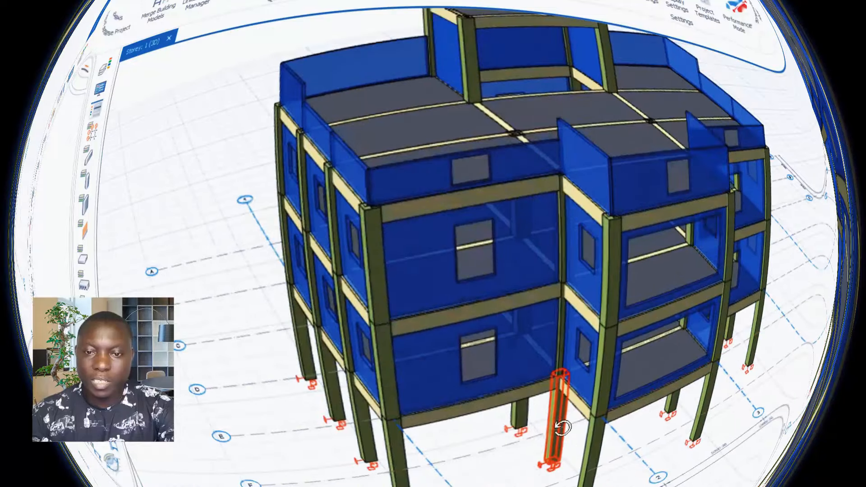
{"action": "middle_click_drag", "start_coordinate": [564, 415], "coordinate": [523, 356], "text": "shift"}
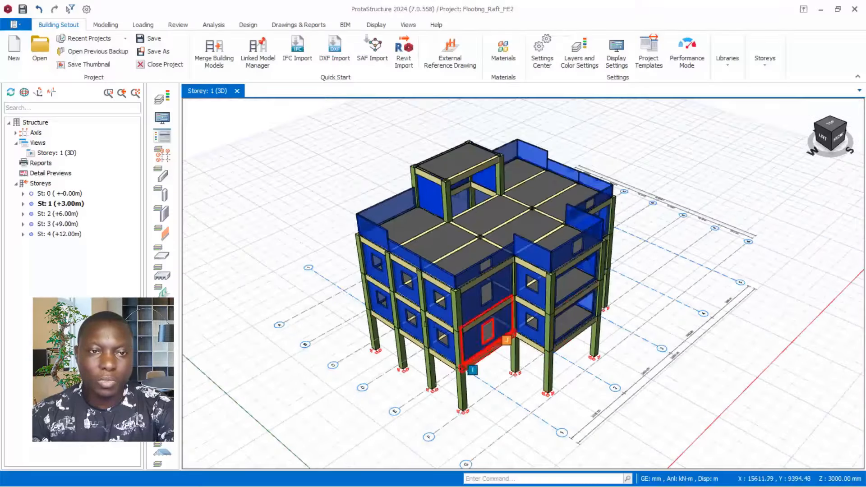
Step: Check the design status of the Storey 1 columns in the structure tree
{"action": "left_click", "coordinate": [214, 26]}
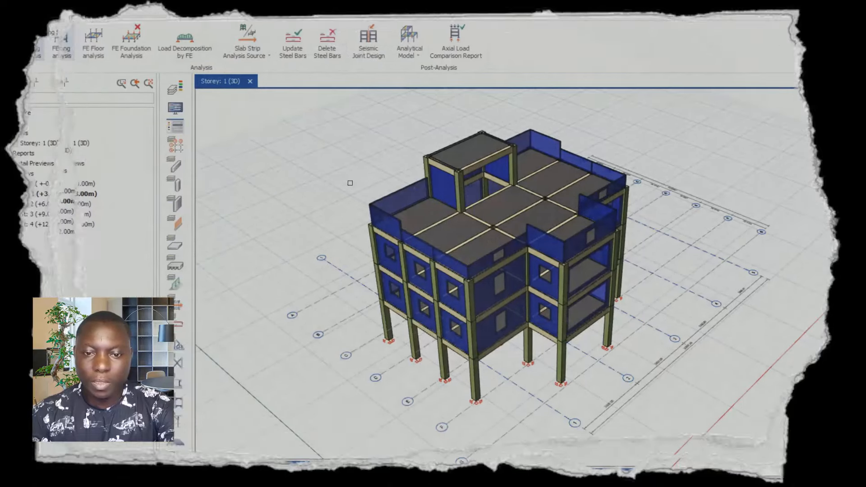
{"action": "scroll", "coordinate": [498, 345], "scroll_direction": "up", "scroll_amount": 1}
{"action": "middle_click_drag", "start_coordinate": [498, 344], "coordinate": [498, 327]}
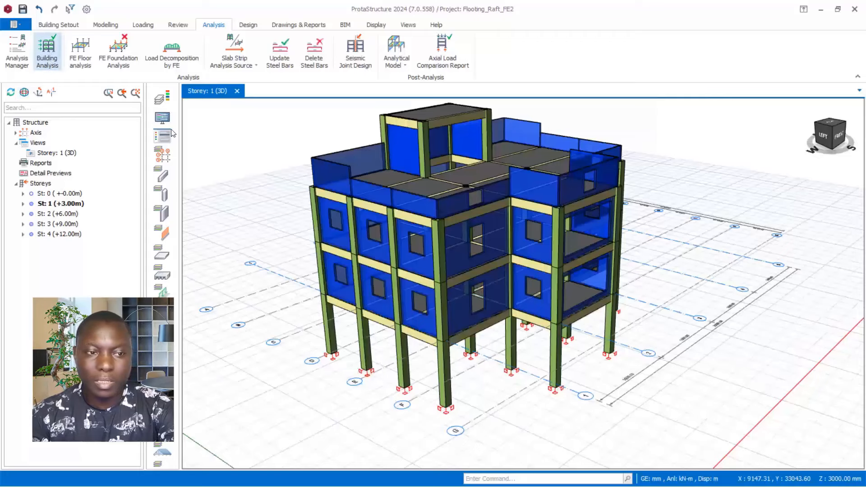
{"action": "left_click", "coordinate": [22, 194]}
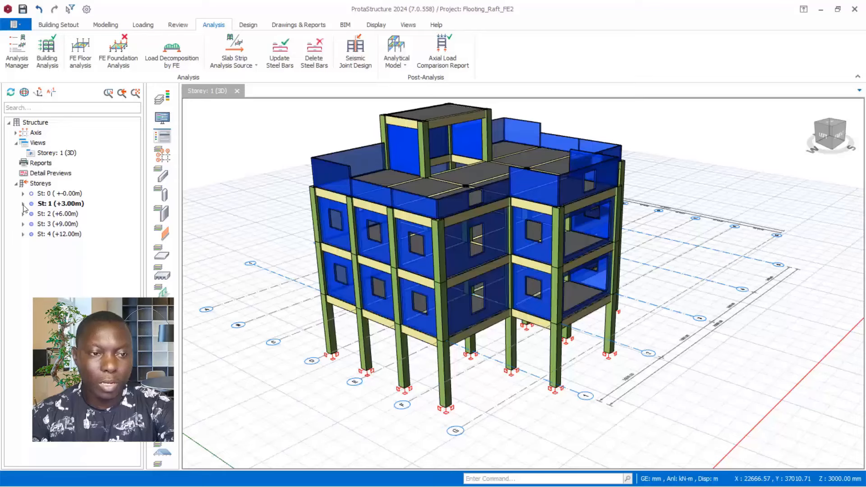
{"action": "left_click", "coordinate": [24, 204]}
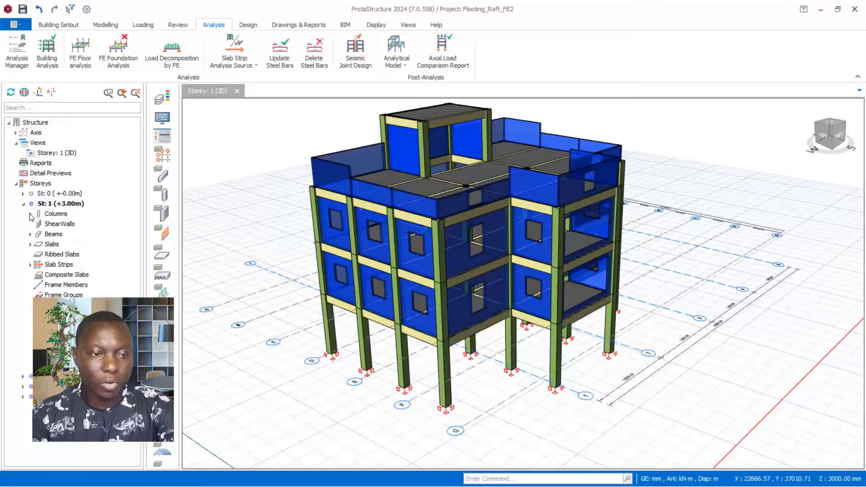
{"action": "left_click", "coordinate": [30, 215]}
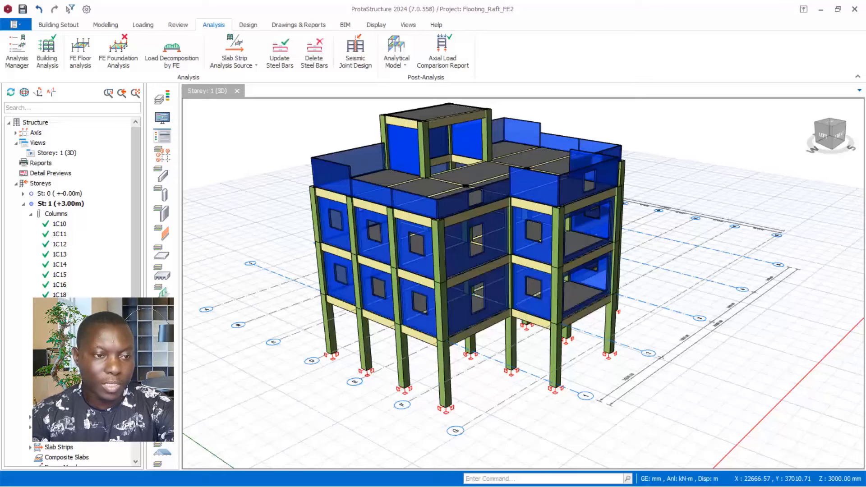
{"action": "left_click", "coordinate": [30, 214]}
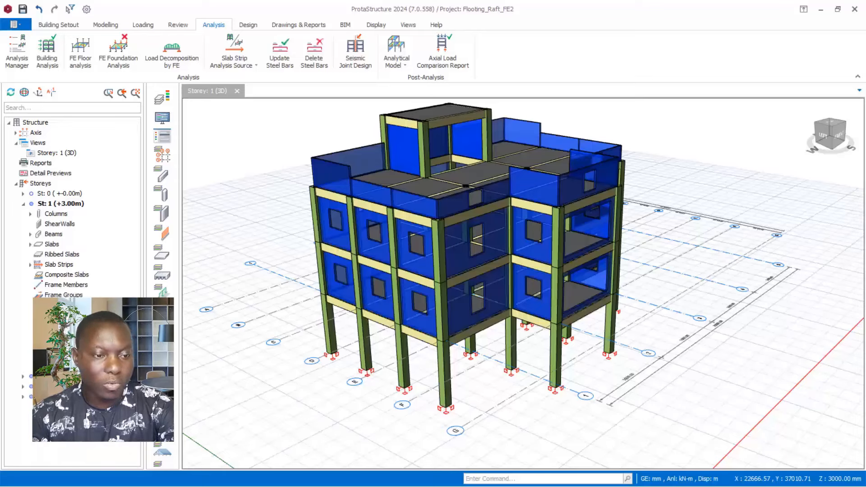
Step: Check the design status of the Storey 1 beams in the structure tree
{"action": "left_click", "coordinate": [30, 235]}
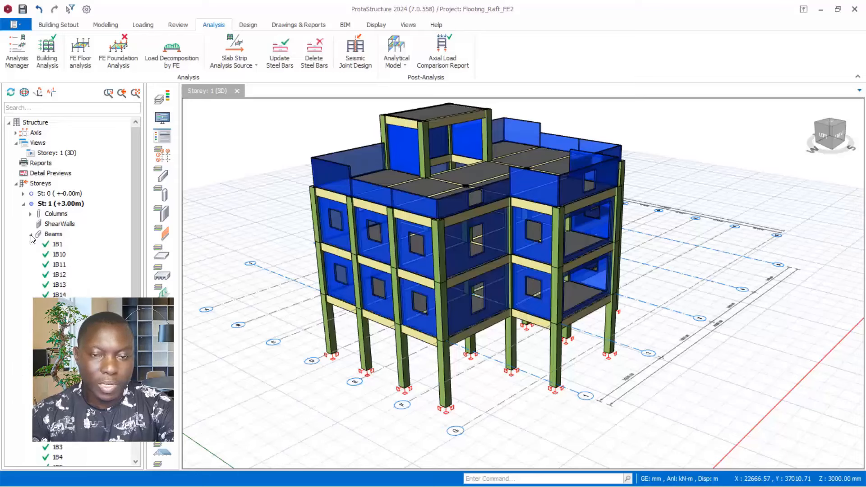
{"action": "scroll", "coordinate": [72, 204], "scroll_direction": "down", "scroll_amount": 1}
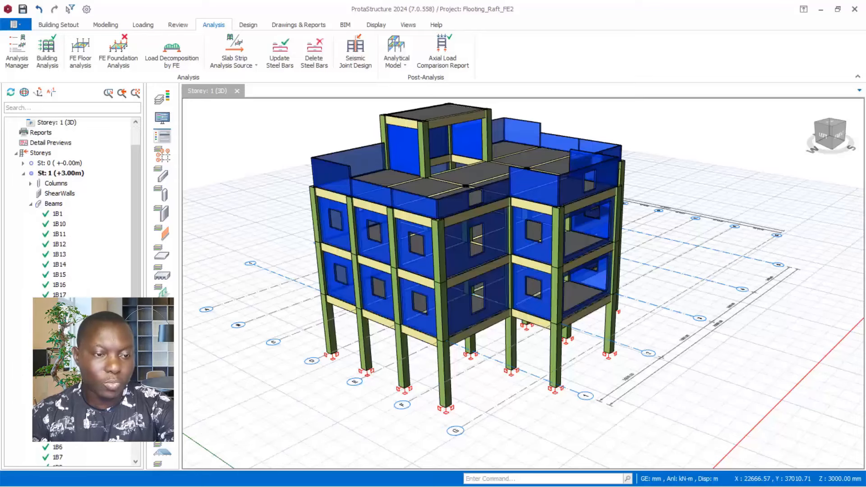
{"action": "scroll", "coordinate": [54, 255], "scroll_direction": "down", "scroll_amount": 3}
{"action": "scroll", "coordinate": [55, 256], "scroll_direction": "up", "scroll_amount": 2}
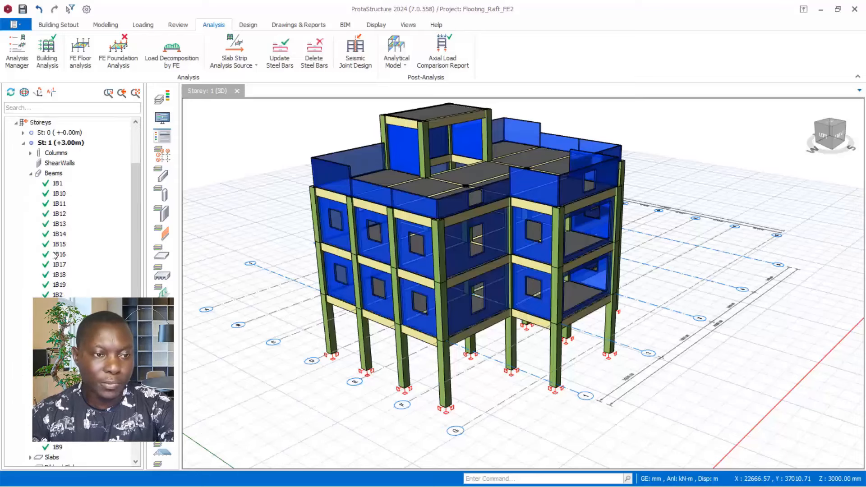
{"action": "left_click", "coordinate": [31, 174]}
{"action": "scroll", "coordinate": [483, 363], "scroll_direction": "down", "scroll_amount": 1}
{"action": "scroll", "coordinate": [481, 363], "scroll_direction": "up", "scroll_amount": 1}
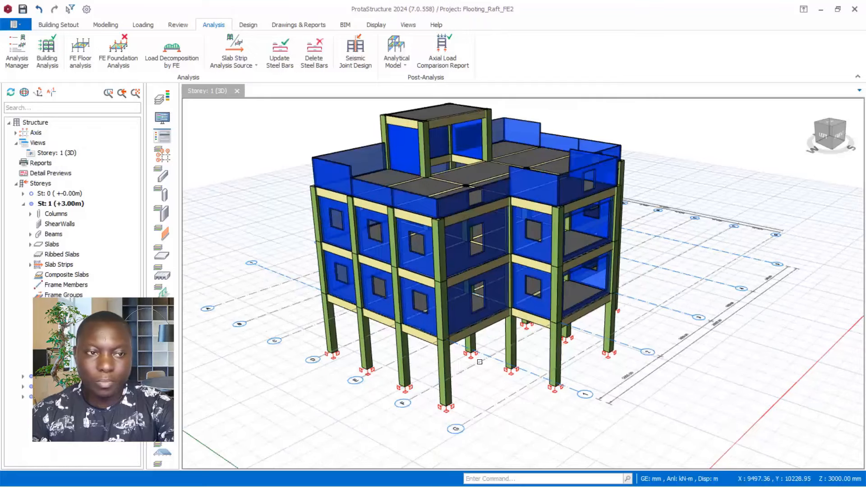
Step: Save the building project
{"action": "middle_click_drag", "start_coordinate": [479, 361], "coordinate": [488, 365]}
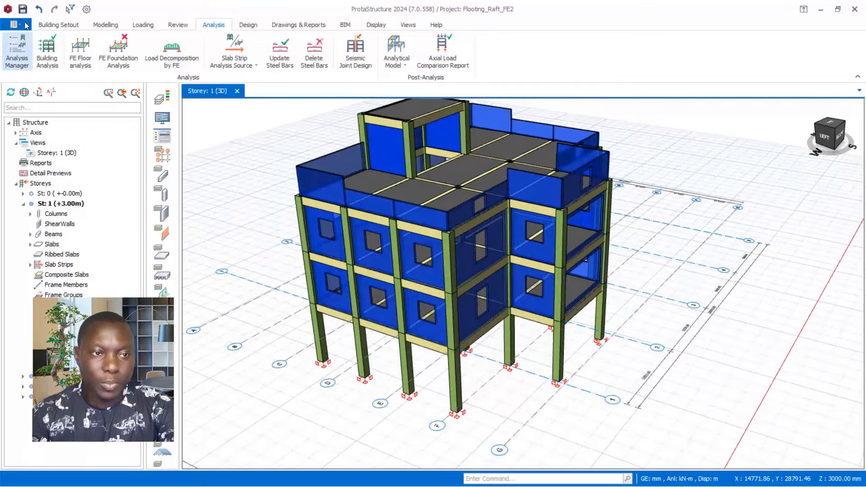
{"action": "key", "text": "ctrl+s"}
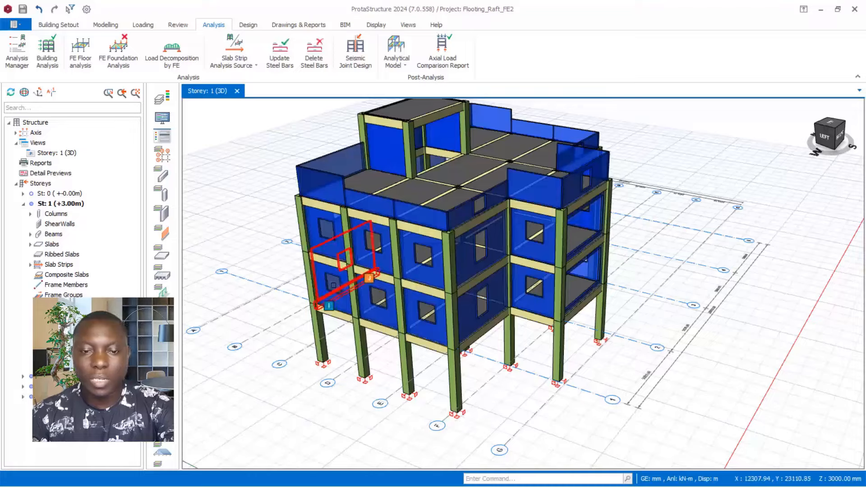
{"action": "scroll", "coordinate": [398, 332], "scroll_direction": "up", "scroll_amount": 2}
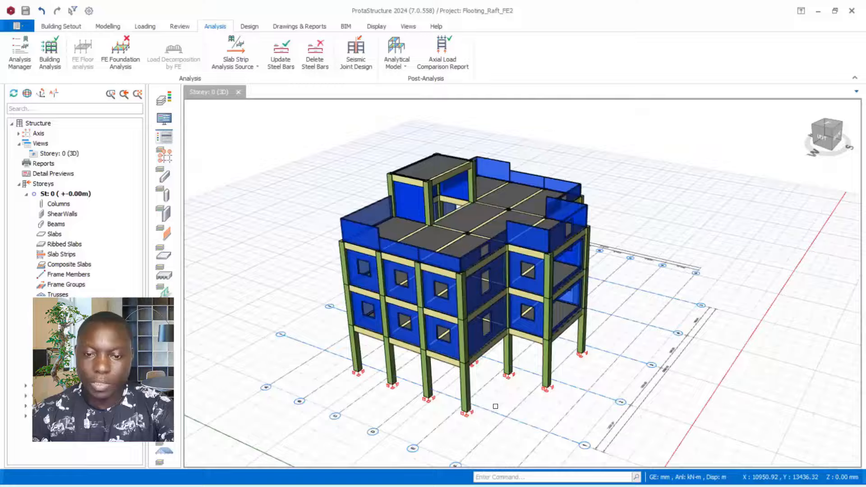
Step: Inspect the lowest columns and their base supports in the Storey 0 model, selecting the front corner column and clearing the selection
{"action": "middle_click_drag", "start_coordinate": [495, 406], "coordinate": [494, 380]}
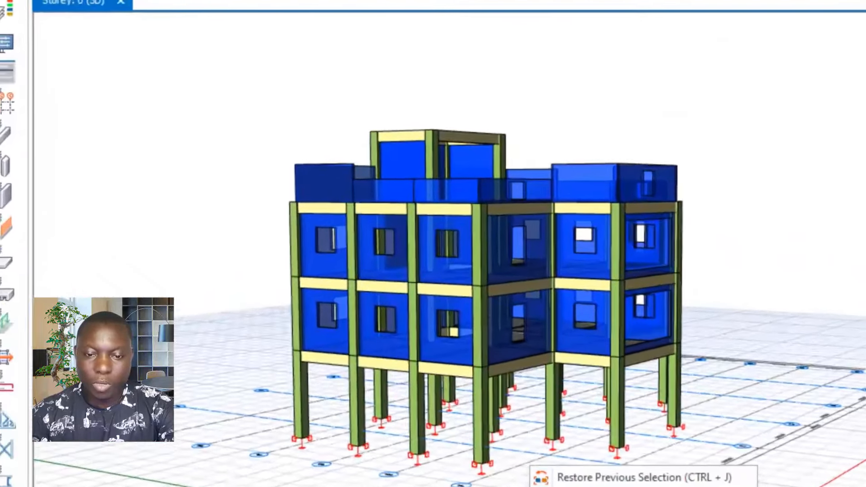
{"action": "scroll", "coordinate": [507, 480], "scroll_direction": "up", "scroll_amount": 5}
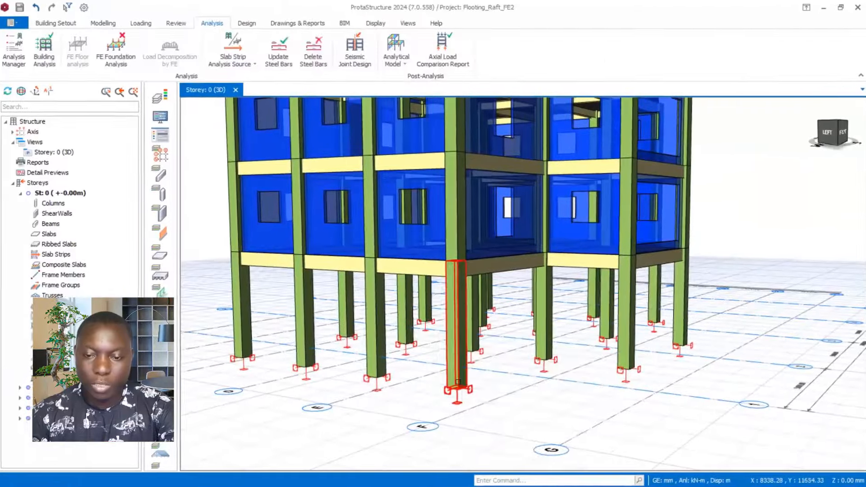
{"action": "left_click", "coordinate": [489, 477]}
{"action": "middle_click_drag", "start_coordinate": [523, 404], "coordinate": [520, 424]}
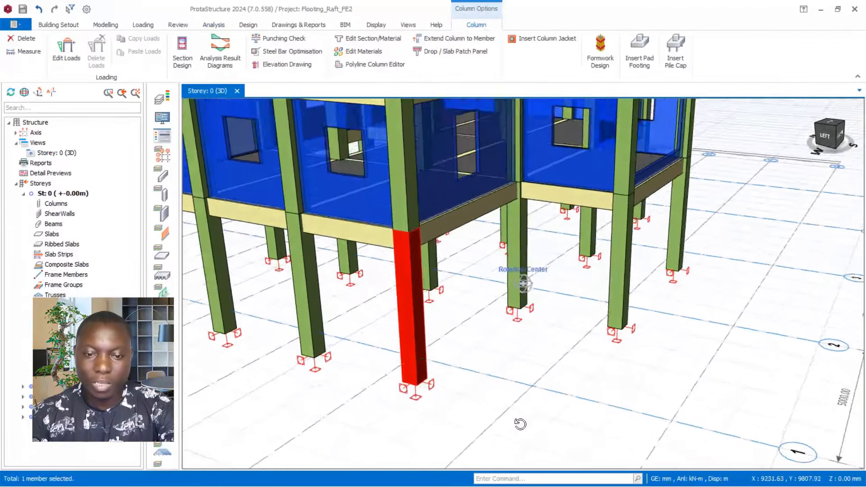
{"action": "scroll", "coordinate": [490, 387], "scroll_direction": "down", "scroll_amount": 4}
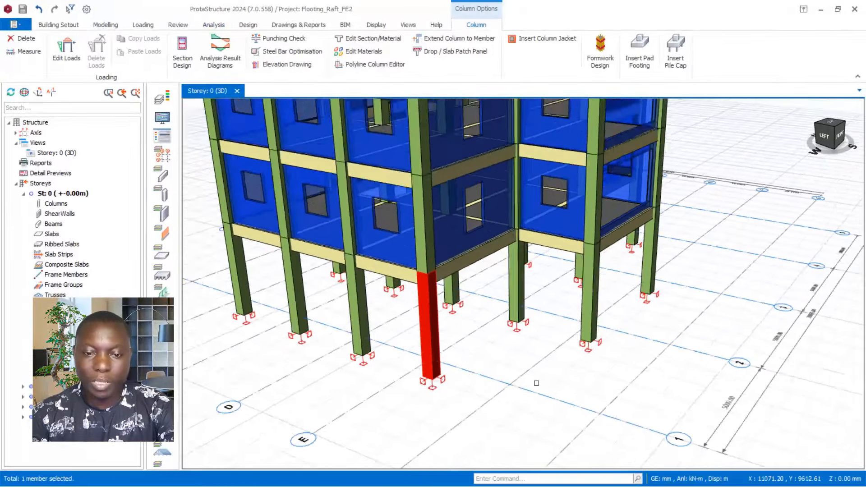
{"action": "middle_click_drag", "start_coordinate": [478, 379], "coordinate": [518, 377]}
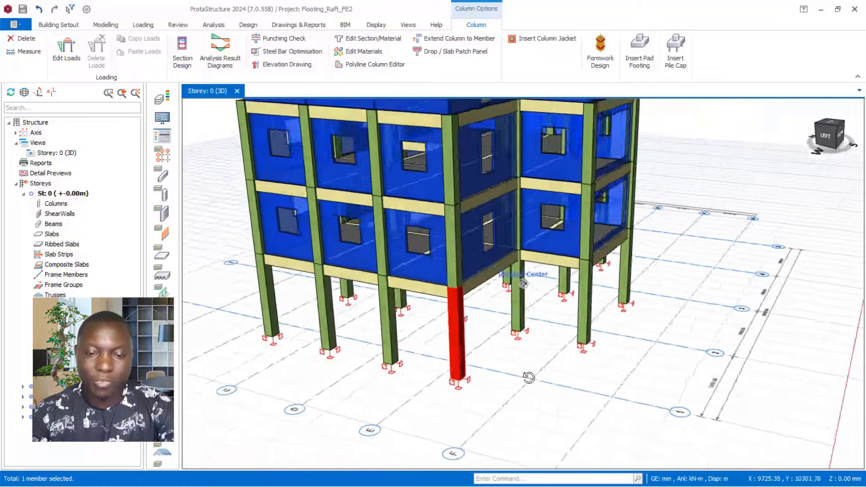
{"action": "right_click", "coordinate": [518, 377]}
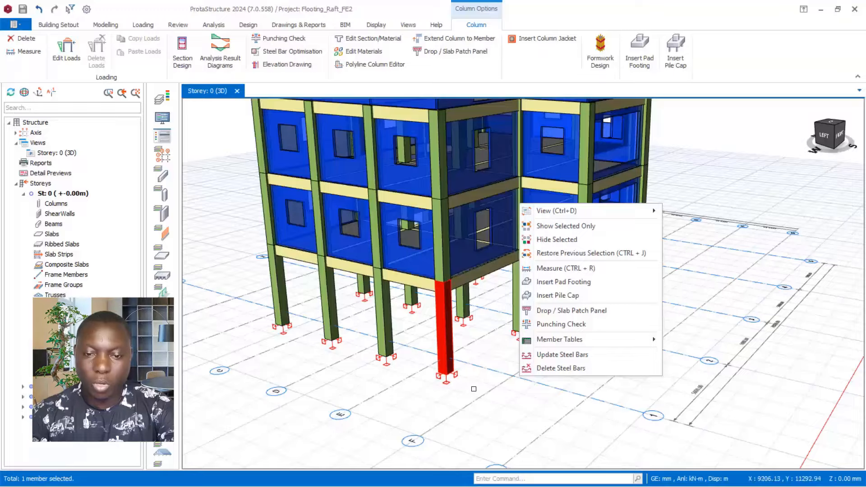
{"action": "key", "text": "Escape"}
{"action": "key", "text": "Escape"}
{"action": "scroll", "coordinate": [518, 375], "scroll_direction": "down", "scroll_amount": 2}
{"action": "middle_click_drag", "start_coordinate": [510, 356], "coordinate": [497, 364]}
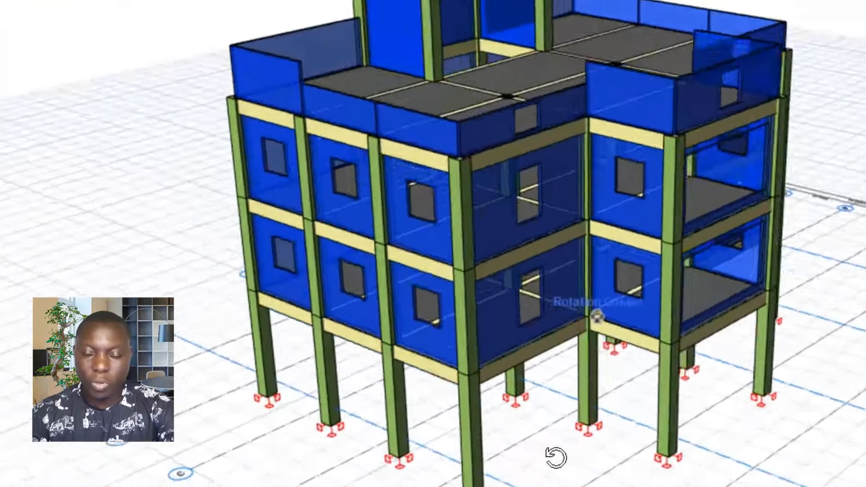
{"action": "middle_click_drag", "start_coordinate": [556, 458], "coordinate": [516, 352]}
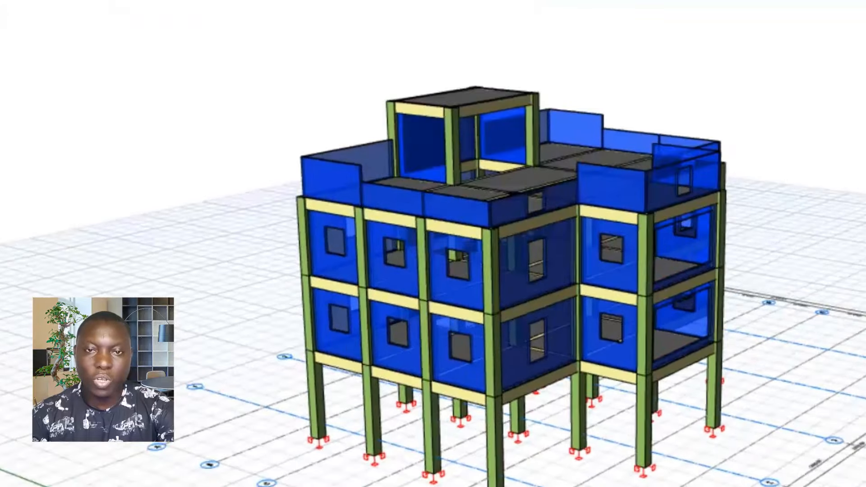
Step: Change the Storey 0 view from 3D to plan
{"action": "middle_click_drag", "start_coordinate": [564, 485], "coordinate": [539, 475]}
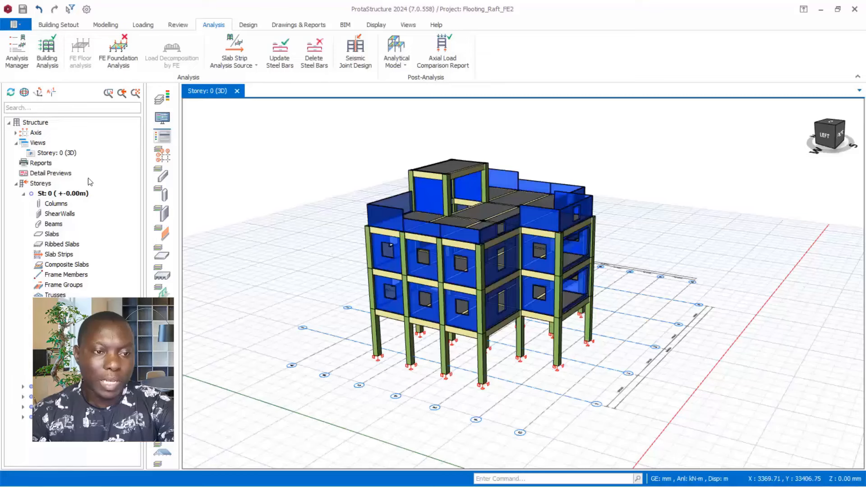
{"action": "left_click", "coordinate": [63, 154]}
{"action": "right_click", "coordinate": [63, 156]}
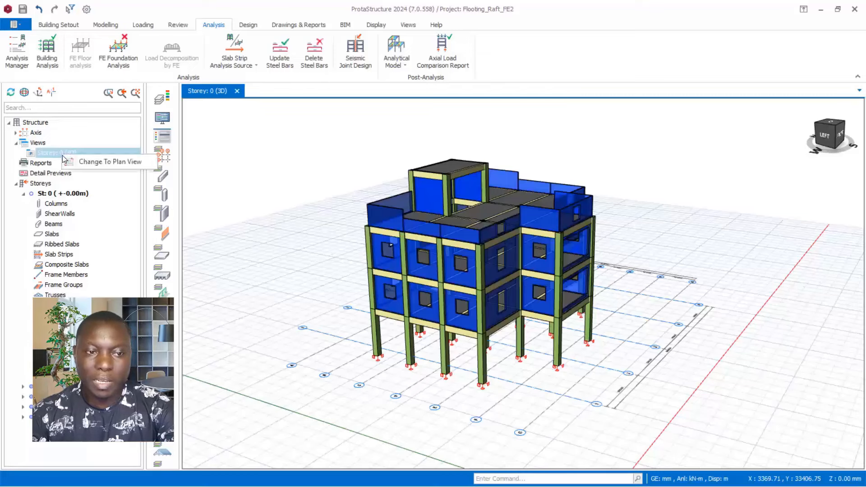
{"action": "left_click", "coordinate": [98, 161]}
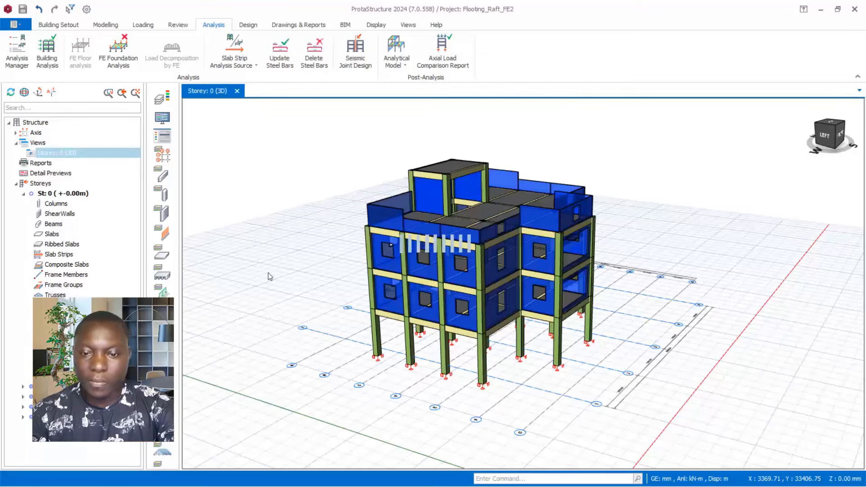
{"action": "scroll", "coordinate": [481, 293], "scroll_direction": "up", "scroll_amount": 3}
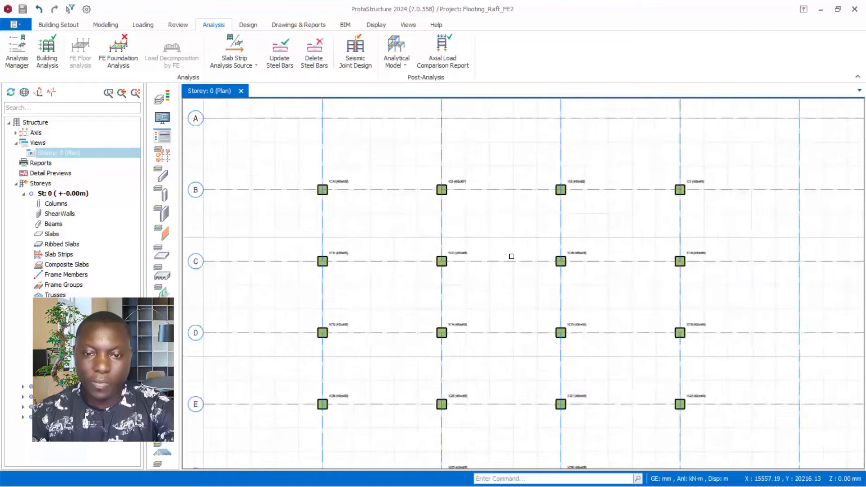
{"action": "scroll", "coordinate": [489, 257], "scroll_direction": "up", "scroll_amount": 1}
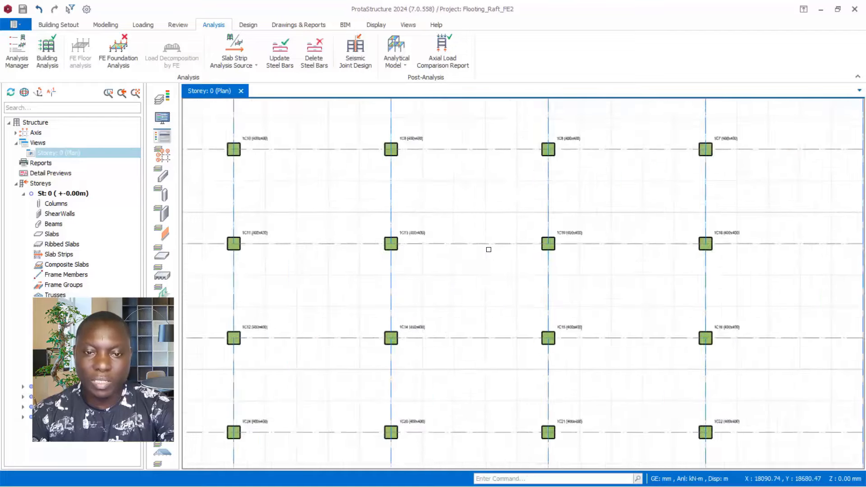
{"action": "scroll", "coordinate": [485, 257], "scroll_direction": "down", "scroll_amount": 2}
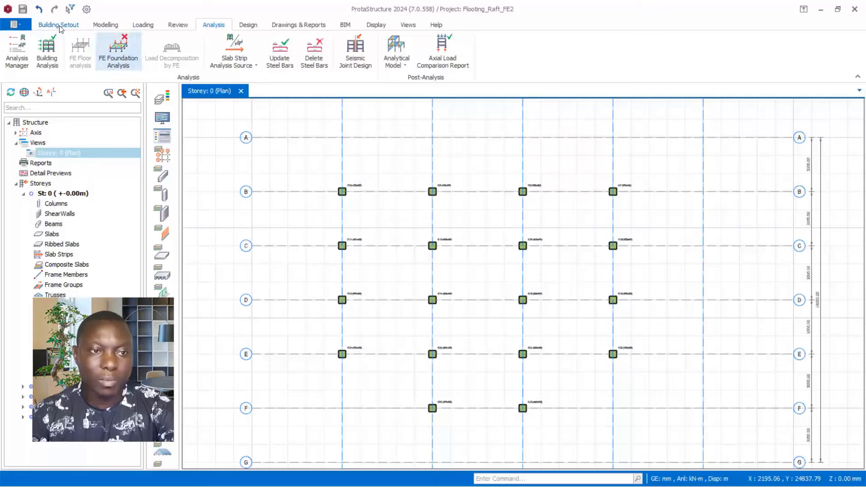
Step: Start a new slab on Storey 0 with a thickness of 250 mm and a concrete cover of 50 mm
{"action": "left_click", "coordinate": [106, 26]}
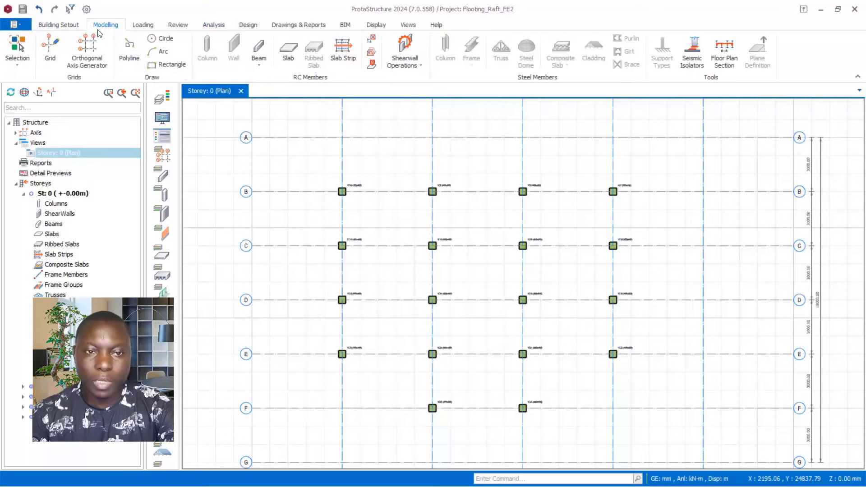
{"action": "left_click", "coordinate": [290, 47]}
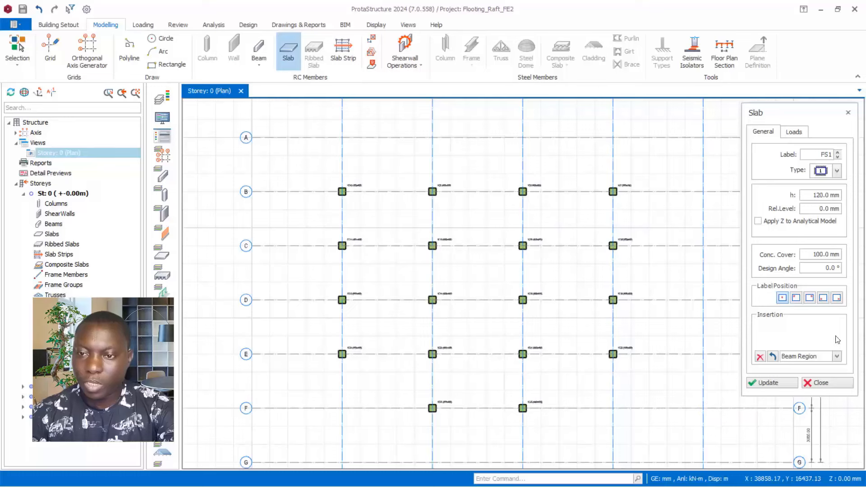
{"action": "double_click", "coordinate": [821, 194]}
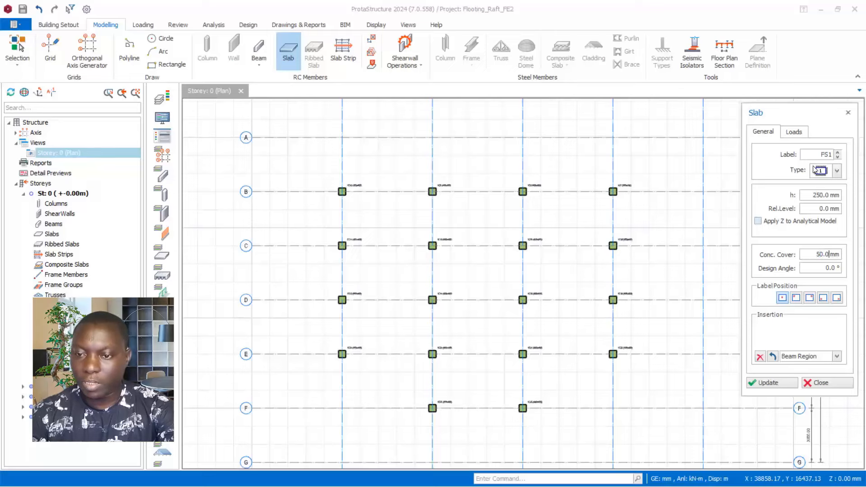
Step: Assign the Lowered Slab dead load to the slab and set its imposed load to 1.5 kN/m2
{"action": "left_click", "coordinate": [801, 134]}
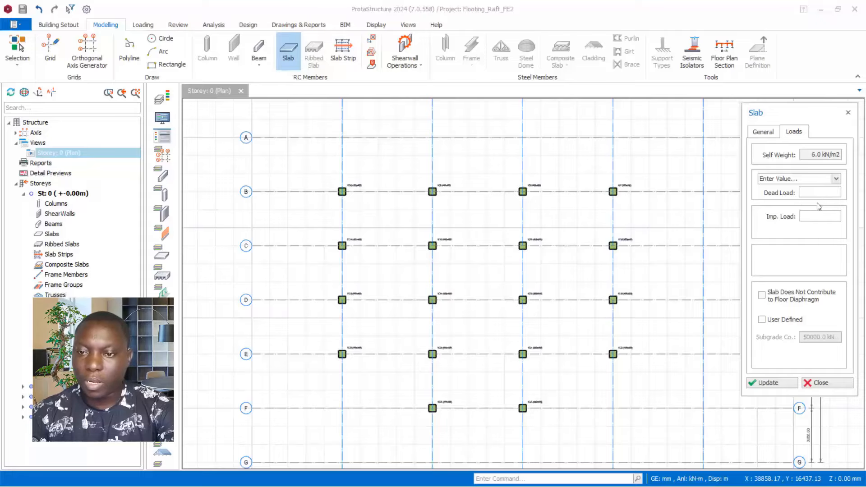
{"action": "left_click", "coordinate": [801, 179]}
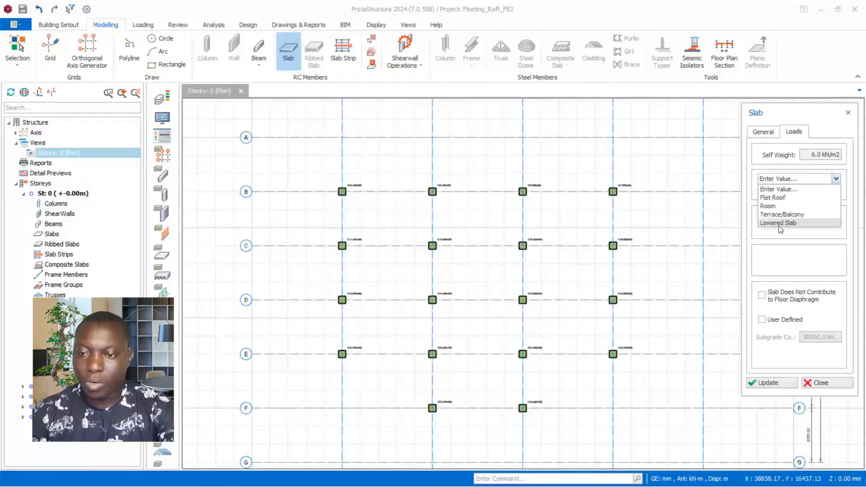
{"action": "left_click", "coordinate": [781, 223]}
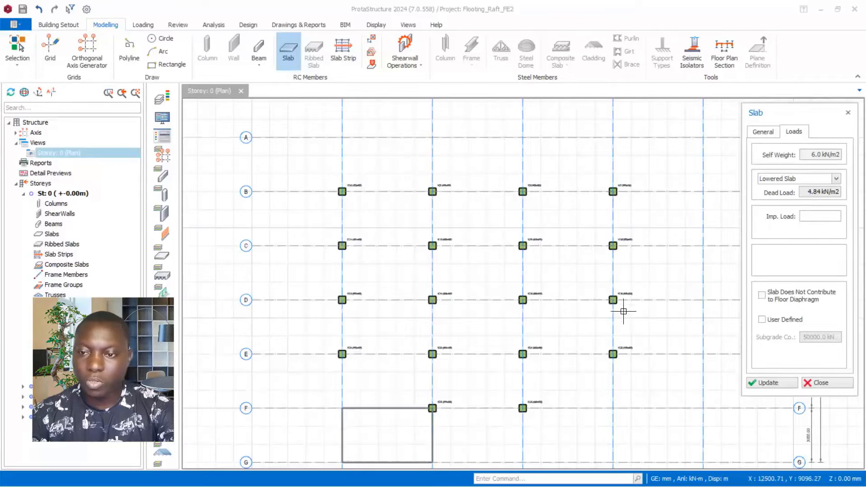
{"action": "left_click", "coordinate": [824, 217]}
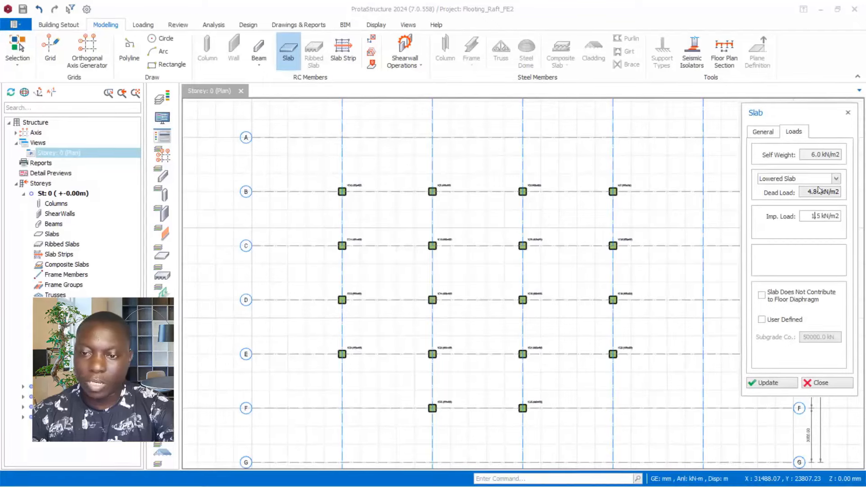
Step: Insert the main raft slab with the Pick Points method, using the corners where axes 1 and 4 cross axes B and E
{"action": "left_click", "coordinate": [763, 132]}
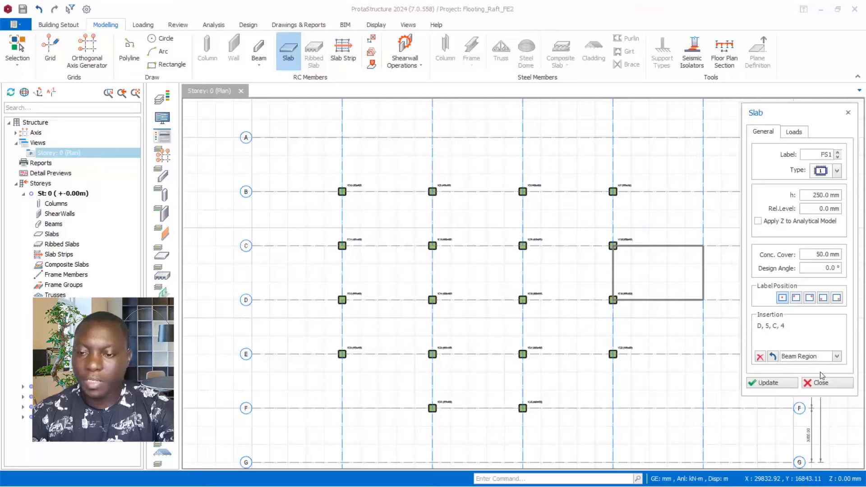
{"action": "left_click", "coordinate": [812, 357]}
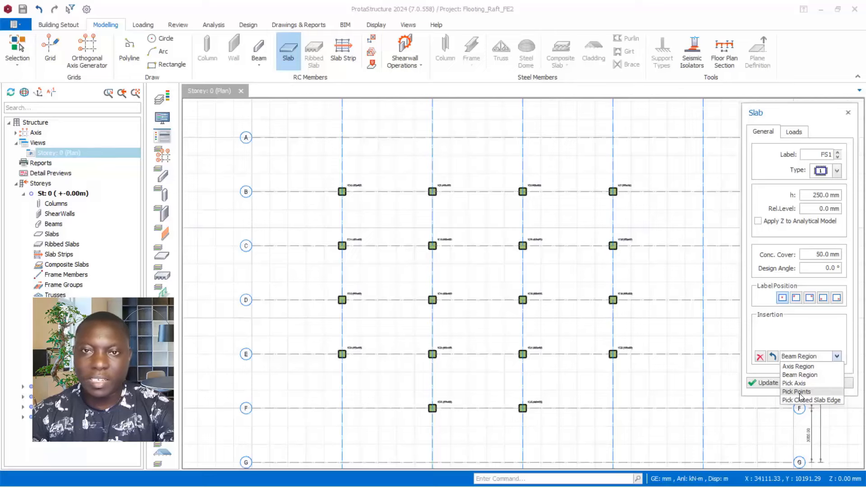
{"action": "left_click", "coordinate": [798, 392]}
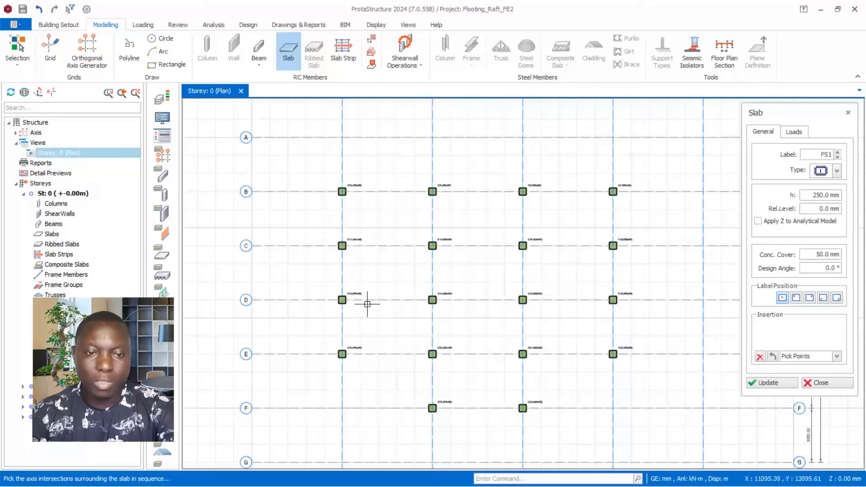
{"action": "left_click", "coordinate": [342, 192]}
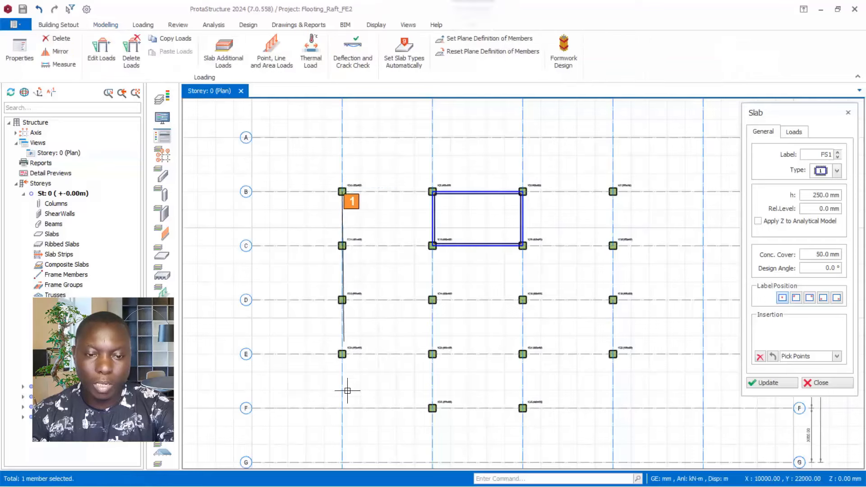
{"action": "left_click", "coordinate": [342, 354]}
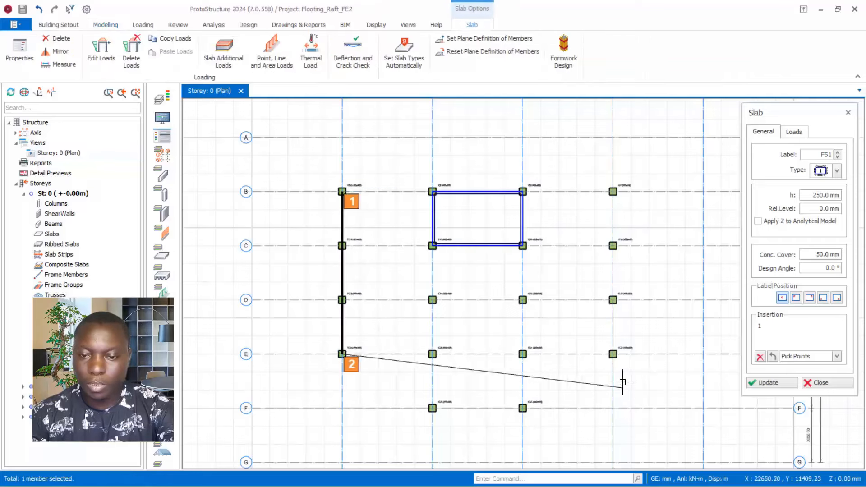
{"action": "left_click", "coordinate": [612, 354]}
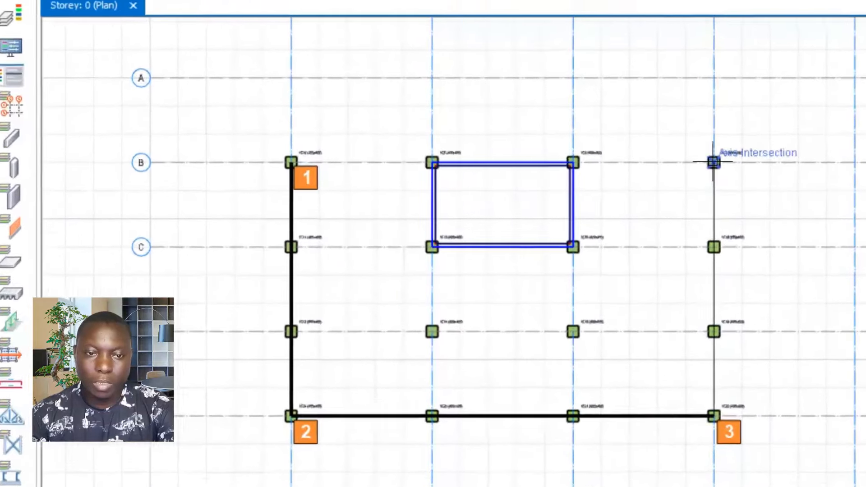
{"action": "left_click", "coordinate": [667, 179]}
{"action": "left_click", "coordinate": [315, 179]}
Step: Insert a second raft slab by picking the four axis intersections between axes 2 and 3 and axes E and F
{"action": "scroll", "coordinate": [541, 300], "scroll_direction": "up", "scroll_amount": 2}
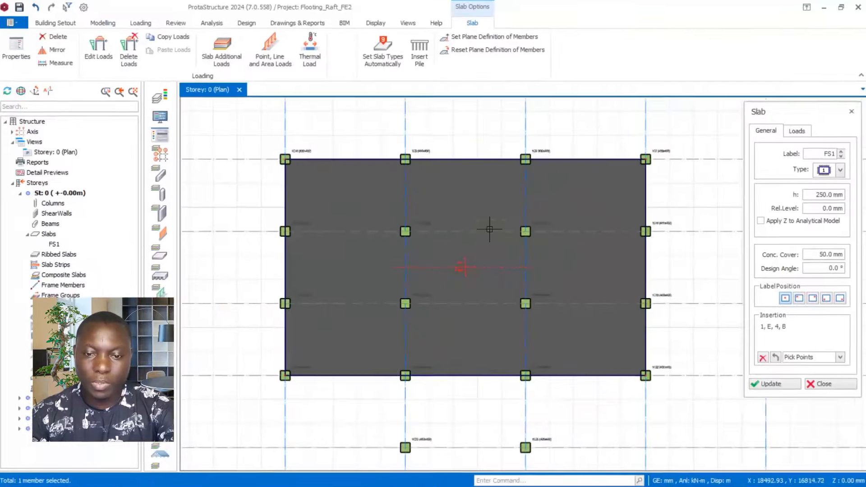
{"action": "scroll", "coordinate": [538, 217], "scroll_direction": "down", "scroll_amount": 3}
{"action": "scroll", "coordinate": [508, 356], "scroll_direction": "up", "scroll_amount": 3}
{"action": "left_click", "coordinate": [391, 276]}
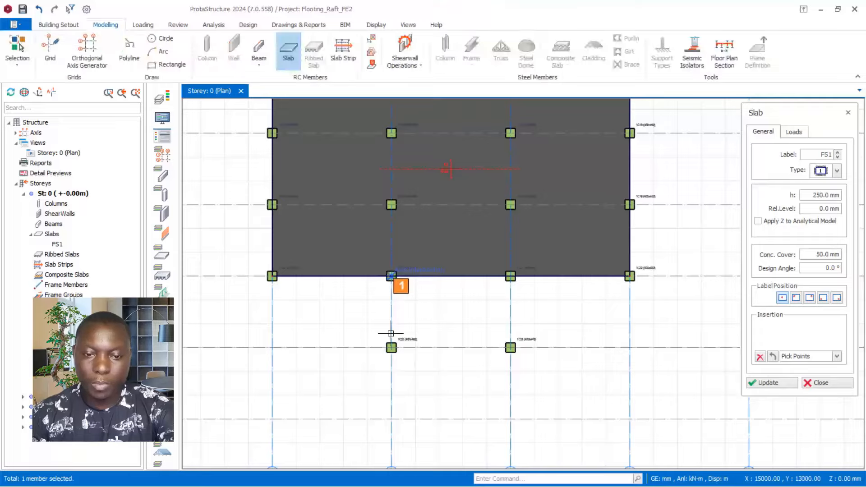
{"action": "left_click", "coordinate": [392, 347]}
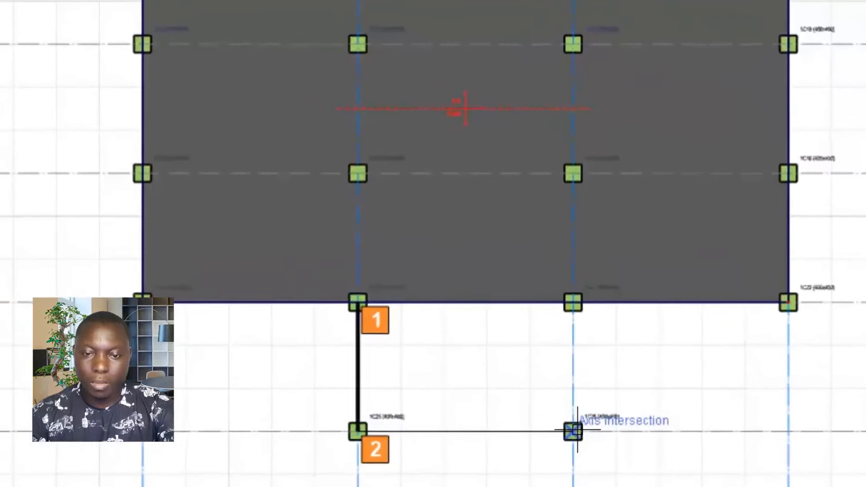
{"action": "left_click", "coordinate": [560, 413]}
{"action": "left_click", "coordinate": [560, 297]}
{"action": "left_click", "coordinate": [365, 297]}
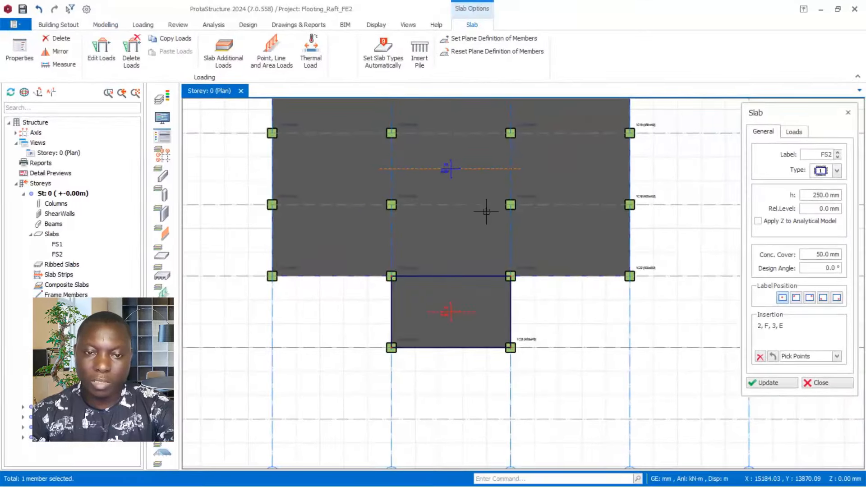
Step: Finish the slab insertion, keeping the relative level at 0 mm, and clear the slab selection
{"action": "scroll", "coordinate": [505, 247], "scroll_direction": "down", "scroll_amount": 2}
{"action": "scroll", "coordinate": [425, 146], "scroll_direction": "up", "scroll_amount": 1}
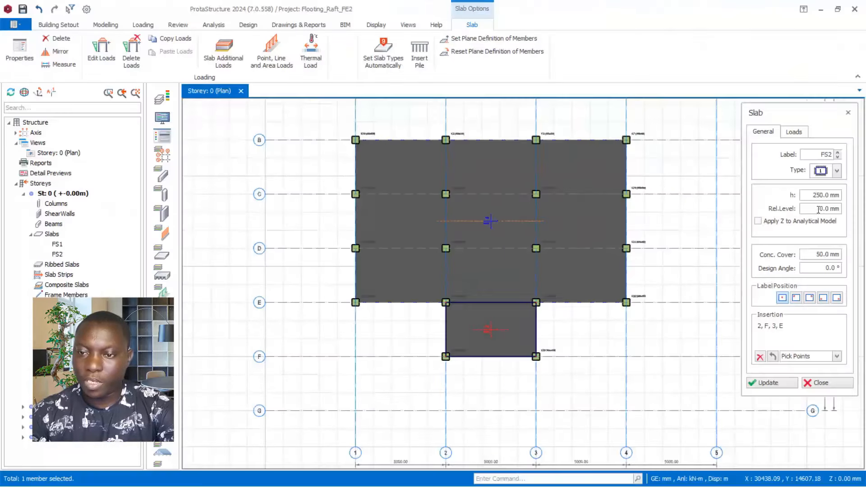
{"action": "left_click", "coordinate": [820, 209]}
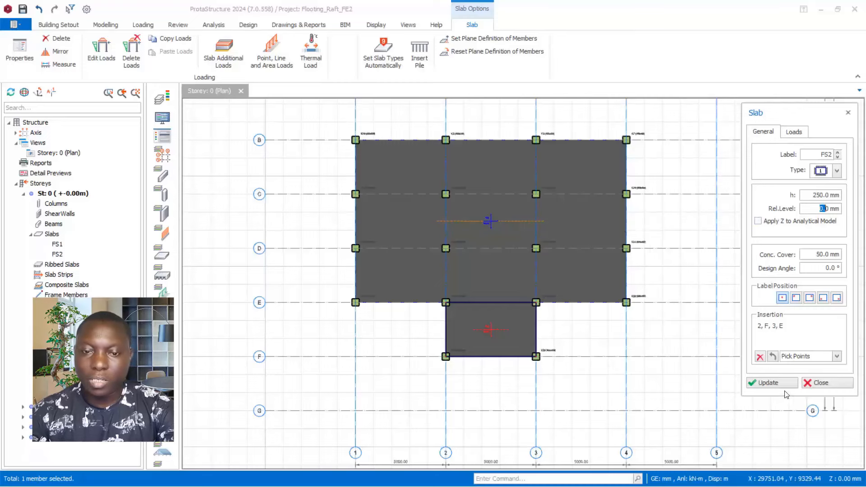
{"action": "left_click", "coordinate": [820, 383]}
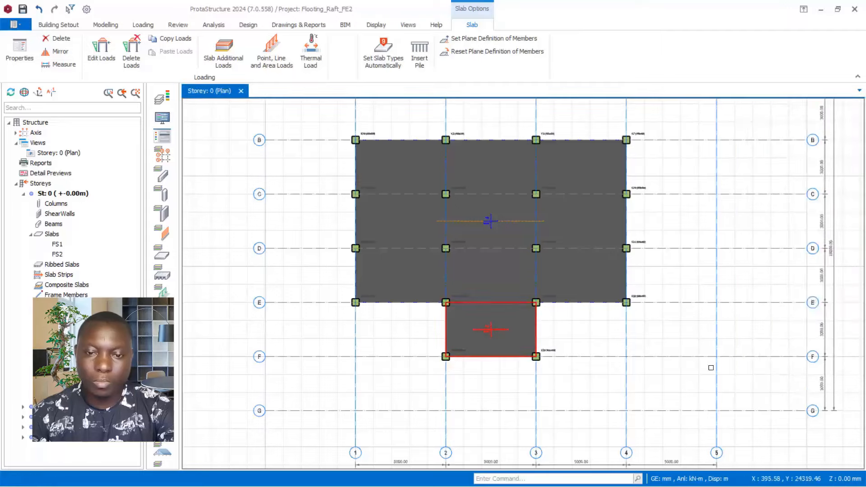
{"action": "scroll", "coordinate": [480, 261], "scroll_direction": "up", "scroll_amount": 2}
{"action": "scroll", "coordinate": [479, 262], "scroll_direction": "down", "scroll_amount": 2}
{"action": "key", "text": "Escape"}
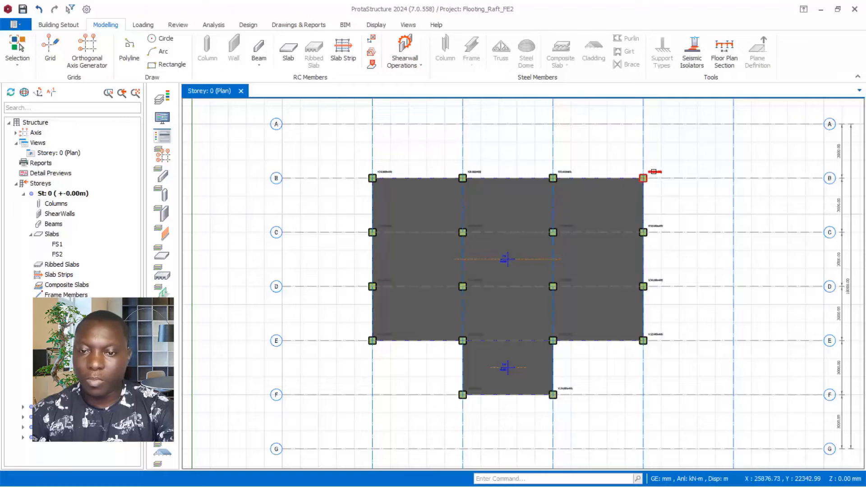
Step: Start a new cantilever slab of type 12 with a thickness of 250 mm and a concrete cover of 50 mm
{"action": "scroll", "coordinate": [677, 209], "scroll_direction": "up", "scroll_amount": 3}
{"action": "scroll", "coordinate": [627, 217], "scroll_direction": "down", "scroll_amount": 1}
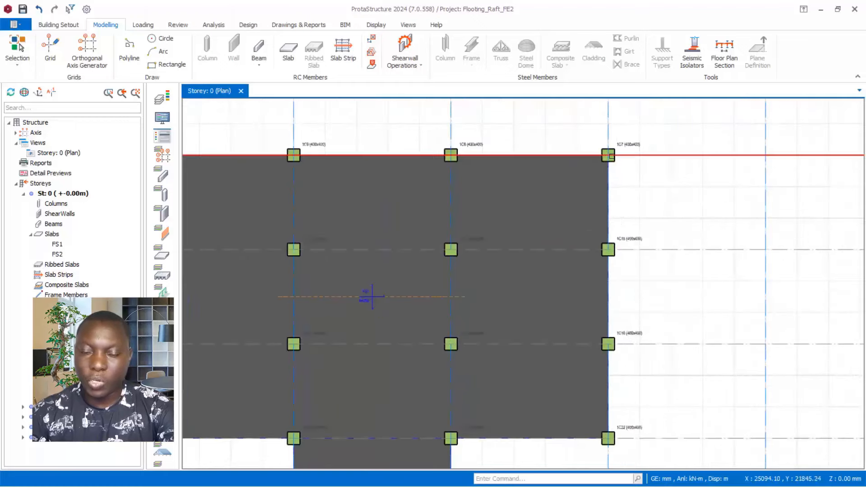
{"action": "scroll", "coordinate": [616, 180], "scroll_direction": "down", "scroll_amount": 2}
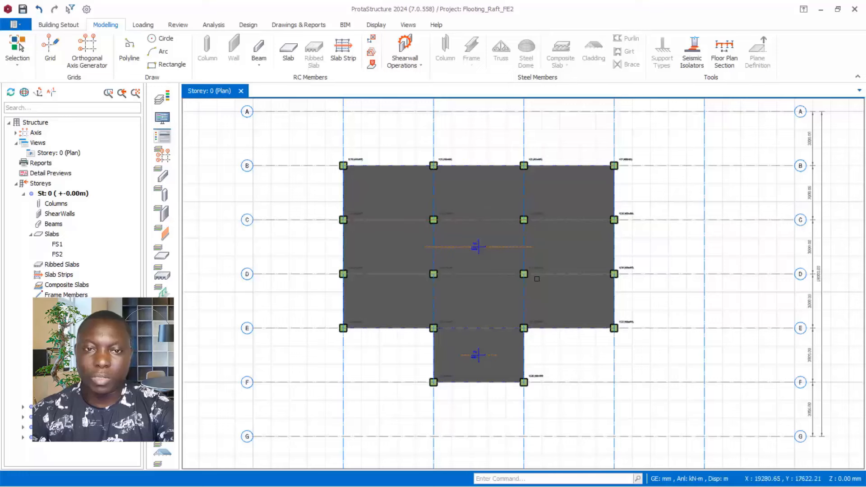
{"action": "left_click", "coordinate": [286, 53]}
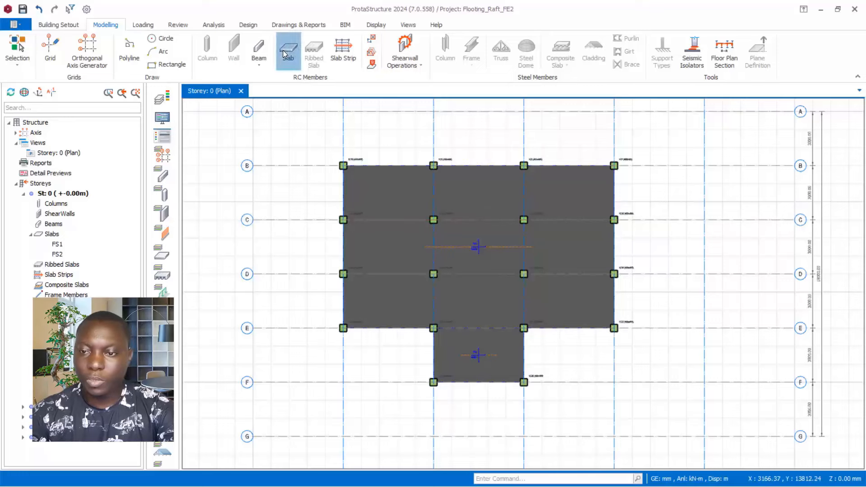
{"action": "left_click", "coordinate": [837, 171]}
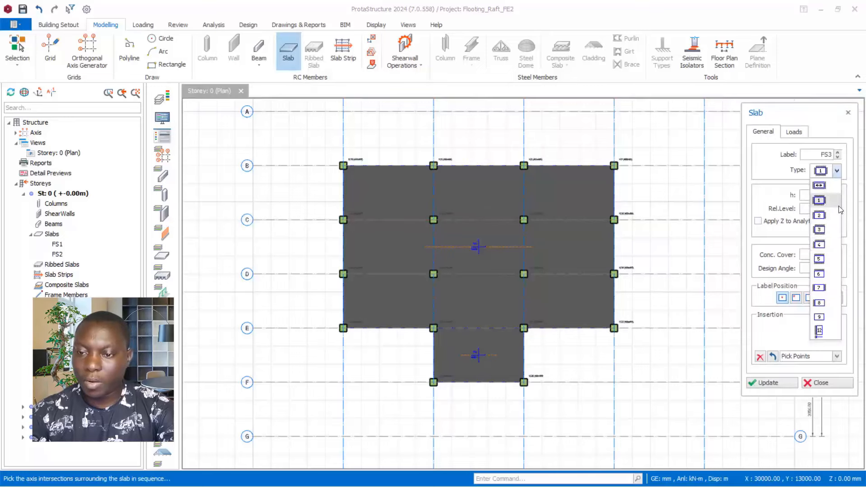
{"action": "left_click", "coordinate": [819, 331]}
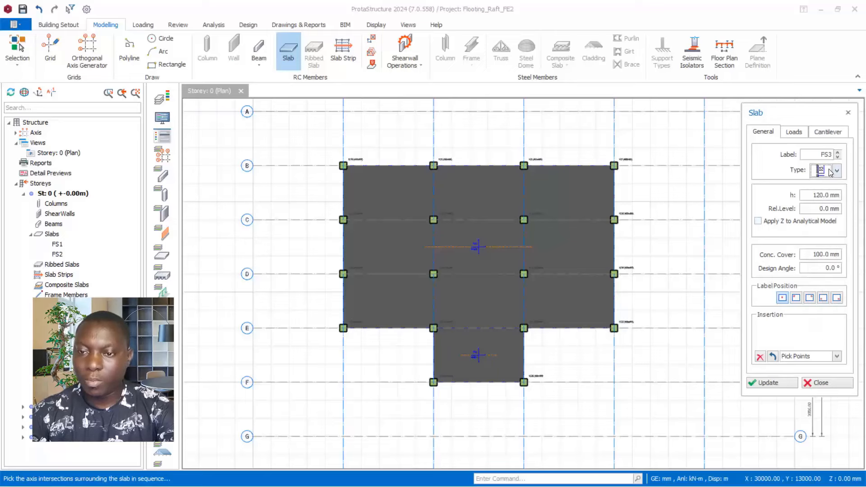
{"action": "double_click", "coordinate": [821, 195]}
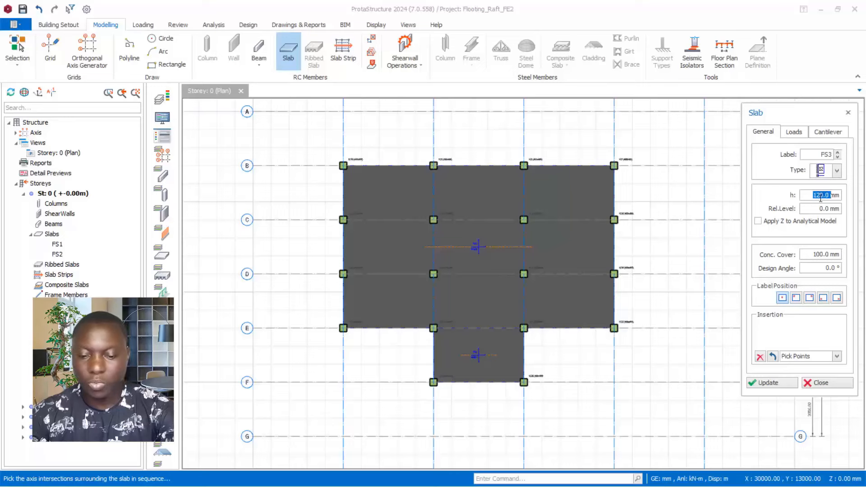
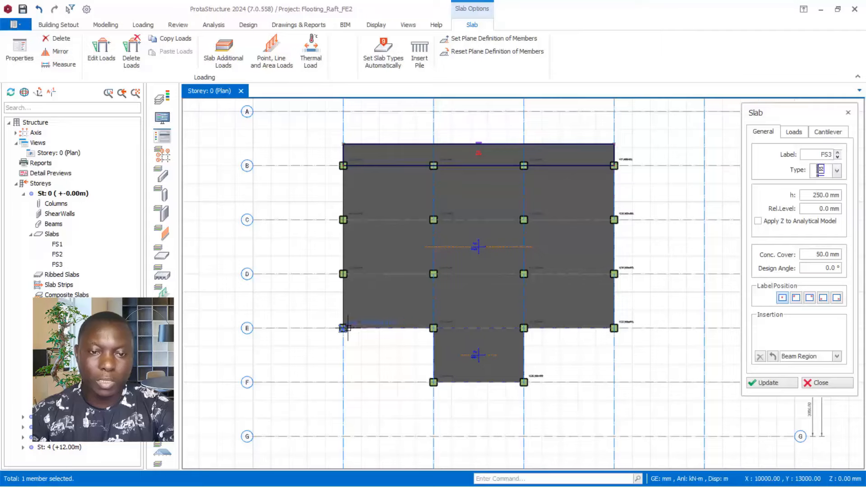
Step: Insert a cantilever slab along axis 1 between axes B and E, outside the main raft slab
{"action": "left_click", "coordinate": [344, 328]}
{"action": "scroll", "coordinate": [369, 342], "scroll_direction": "up", "scroll_amount": 3}
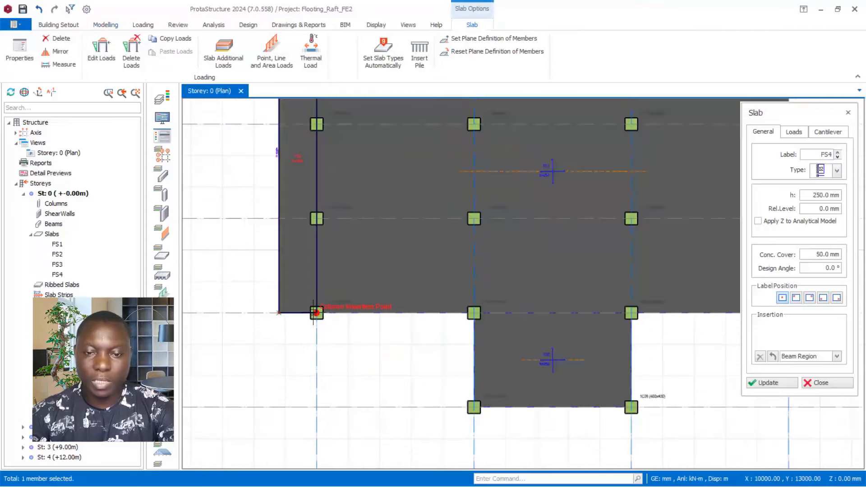
Step: Insert cantilever slabs outside the raft along axis E between axes 1 and 2, and along axis 2 between axes E and F
{"action": "left_click", "coordinate": [473, 316]}
{"action": "left_click", "coordinate": [388, 378]}
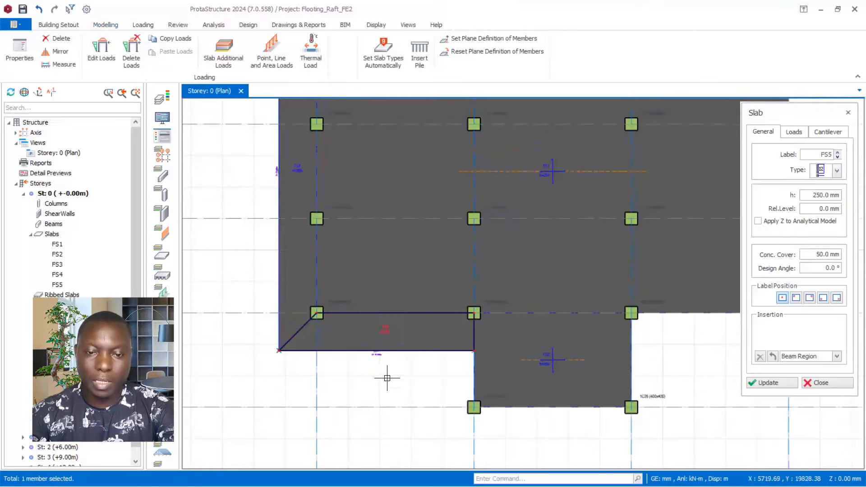
{"action": "left_click", "coordinate": [471, 408]}
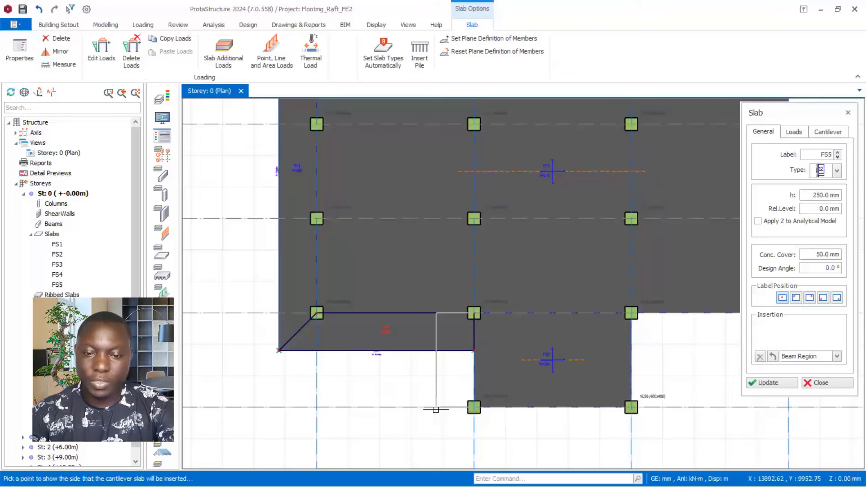
{"action": "left_click", "coordinate": [473, 407]}
Step: Insert cantilever slabs outside the raft along axis F between axes 2 and 3, and along axis 3 between axes F and E
{"action": "left_click", "coordinate": [631, 407]}
{"action": "left_click", "coordinate": [638, 424]}
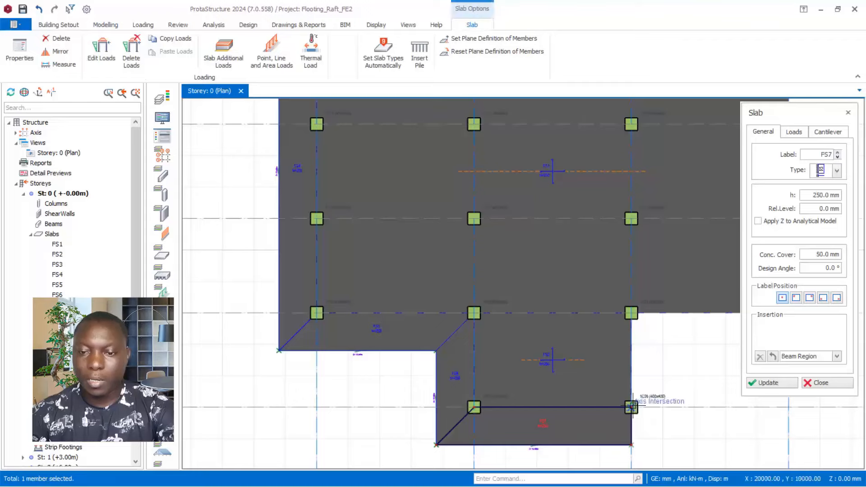
{"action": "left_click", "coordinate": [630, 312]}
{"action": "left_click", "coordinate": [651, 349]}
Step: Insert a cantilever slab along axis E between axes 3 and 4, outside the main raft slab
{"action": "scroll", "coordinate": [326, 358], "scroll_direction": "down", "scroll_amount": 3}
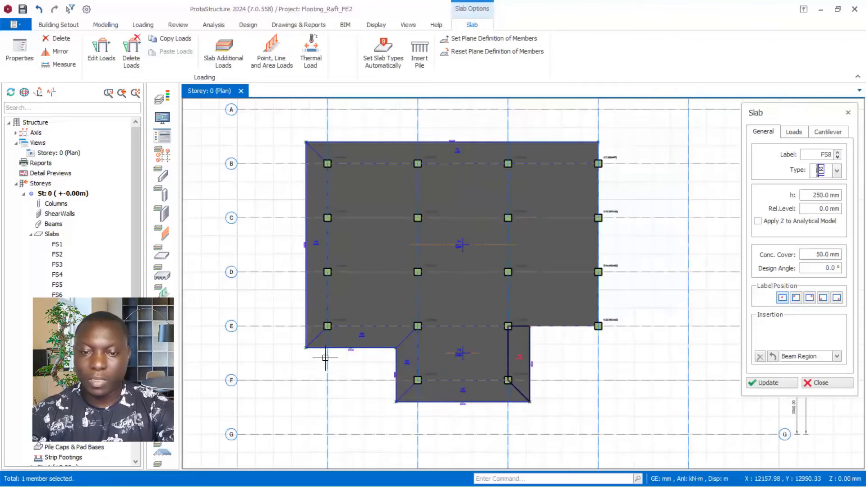
{"action": "scroll", "coordinate": [494, 348], "scroll_direction": "up", "scroll_amount": 3}
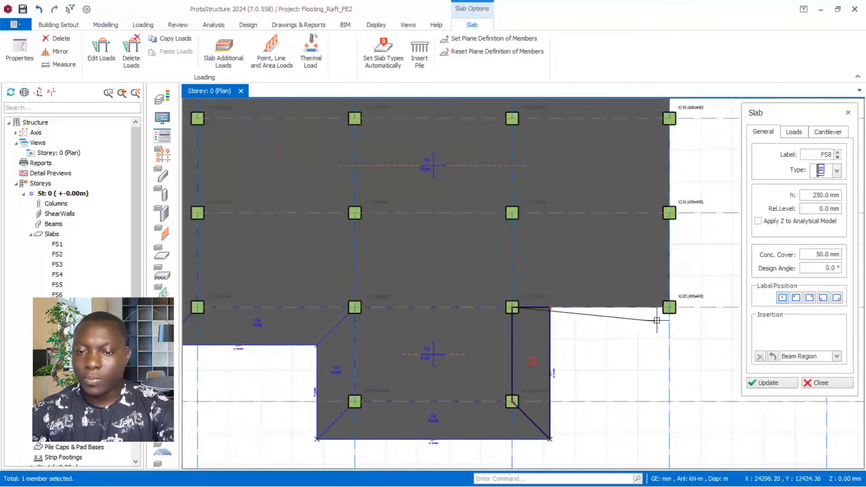
{"action": "left_click", "coordinate": [669, 307]}
{"action": "left_click", "coordinate": [656, 366]}
Step: Insert a cantilever slab along axis 4 between axes E and B outside the raft, and finish the slab insertion
{"action": "scroll", "coordinate": [574, 409], "scroll_direction": "down", "scroll_amount": 3}
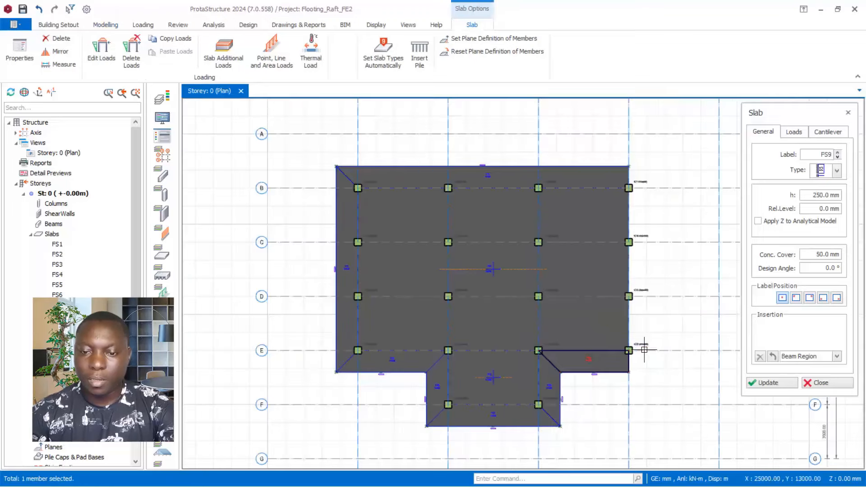
{"action": "left_click", "coordinate": [629, 187]}
{"action": "left_click", "coordinate": [642, 336]}
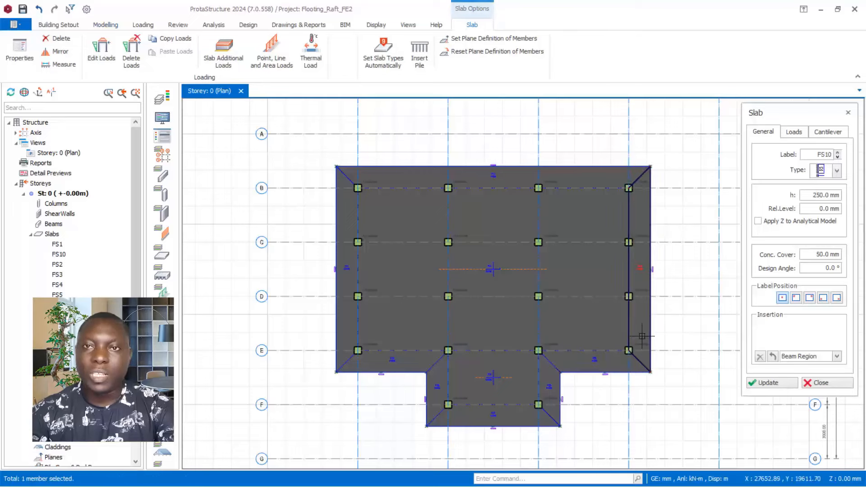
{"action": "key", "text": "Escape"}
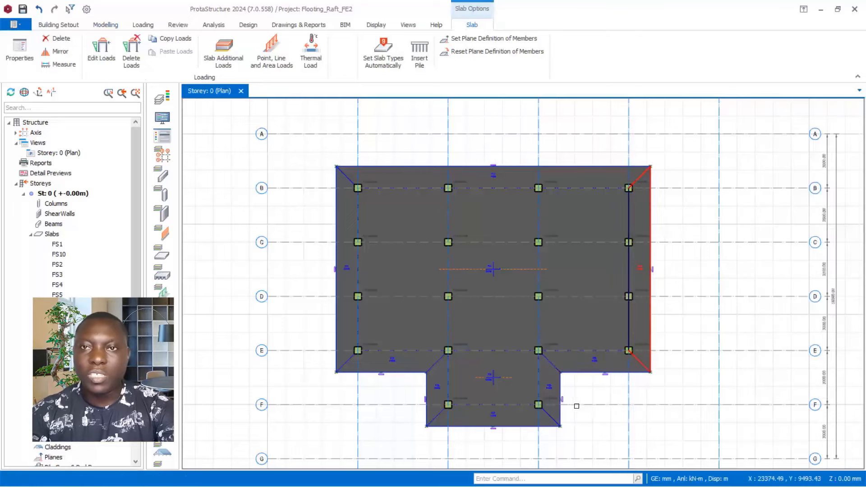
{"action": "scroll", "coordinate": [567, 372], "scroll_direction": "down", "scroll_amount": 2}
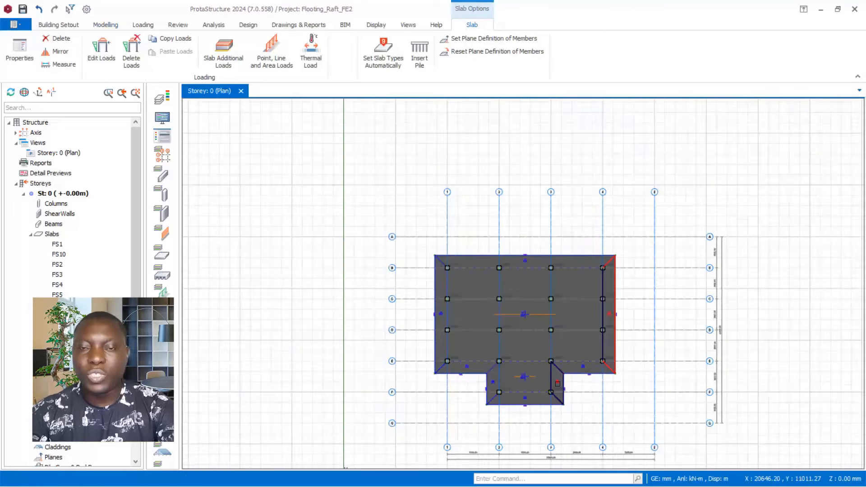
{"action": "scroll", "coordinate": [558, 384], "scroll_direction": "up", "scroll_amount": 3}
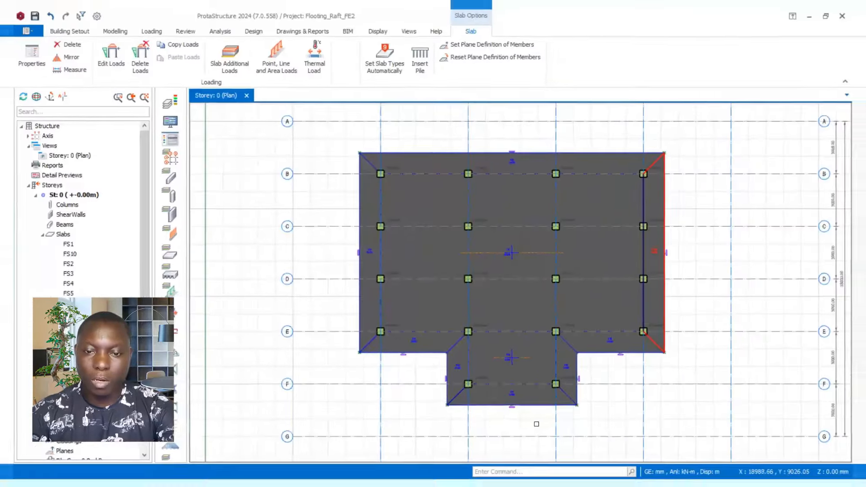
{"action": "scroll", "coordinate": [516, 373], "scroll_direction": "up", "scroll_amount": 2}
{"action": "scroll", "coordinate": [535, 342], "scroll_direction": "down", "scroll_amount": 3}
{"action": "scroll", "coordinate": [536, 362], "scroll_direction": "up", "scroll_amount": 3}
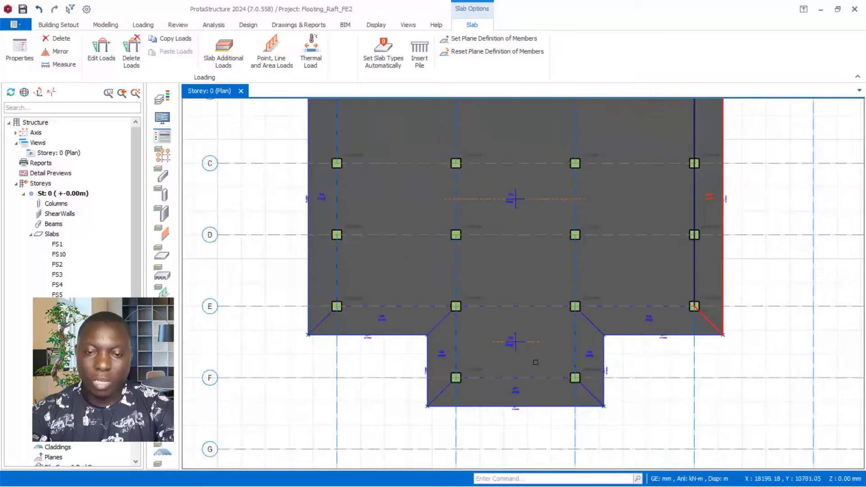
{"action": "scroll", "coordinate": [529, 296], "scroll_direction": "down", "scroll_amount": 3}
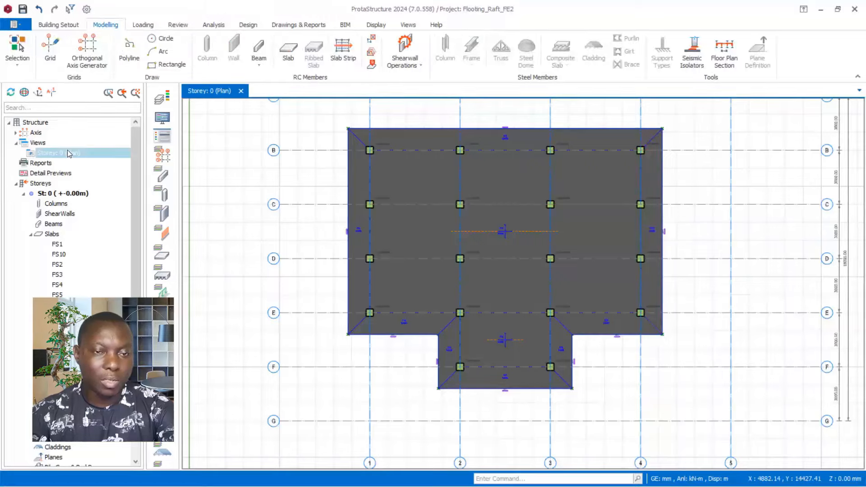
Step: Show Storey 0 in 3D and examine the raft slab with its edge projections beneath the building
{"action": "right_click", "coordinate": [68, 152]}
{"action": "left_click", "coordinate": [100, 159]}
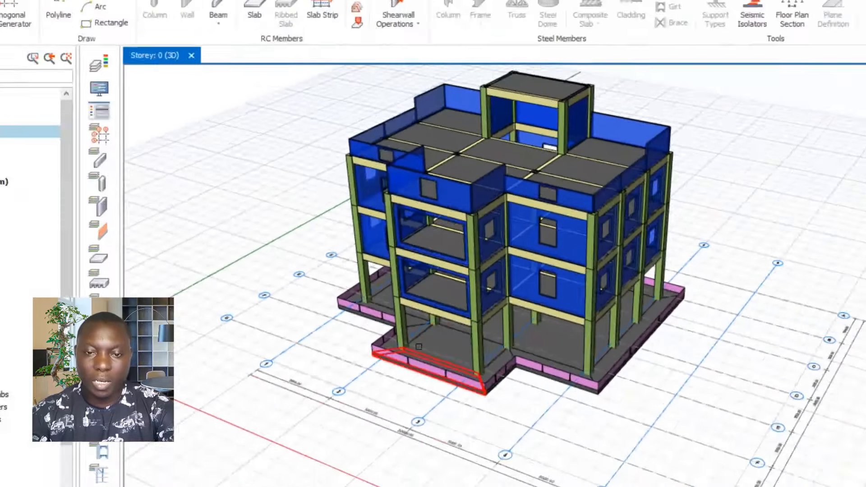
{"action": "scroll", "coordinate": [435, 338], "scroll_direction": "up", "scroll_amount": 3}
{"action": "middle_click_drag", "start_coordinate": [435, 338], "coordinate": [398, 420]}
{"action": "scroll", "coordinate": [486, 332], "scroll_direction": "down", "scroll_amount": 3}
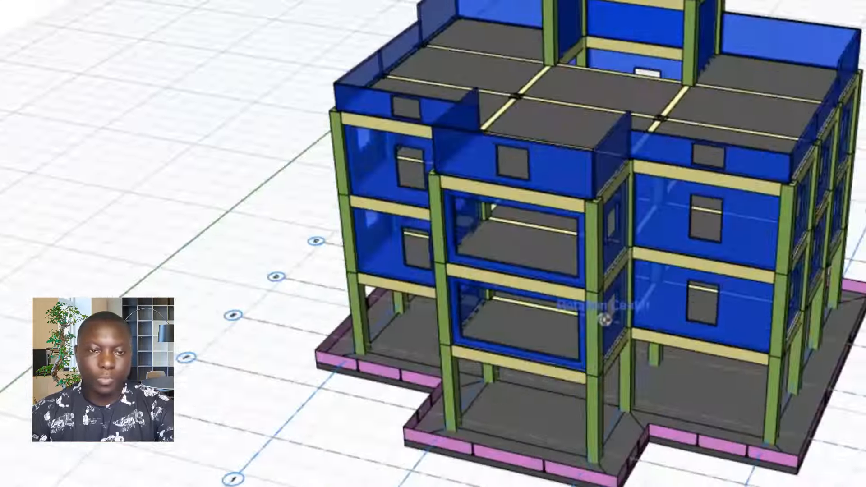
{"action": "scroll", "coordinate": [392, 428], "scroll_direction": "down", "scroll_amount": 1}
{"action": "scroll", "coordinate": [352, 443], "scroll_direction": "up", "scroll_amount": 1}
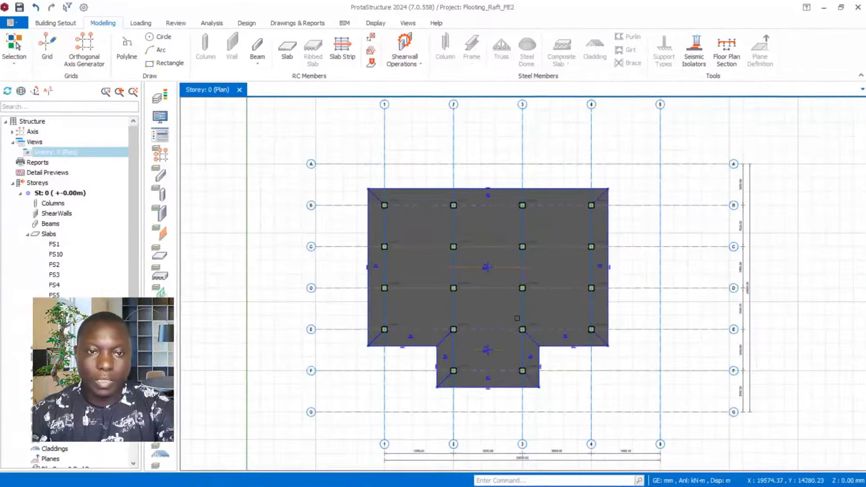
Step: Save the project with the completed raft slabs and edge projections
{"action": "left_click", "coordinate": [22, 10]}
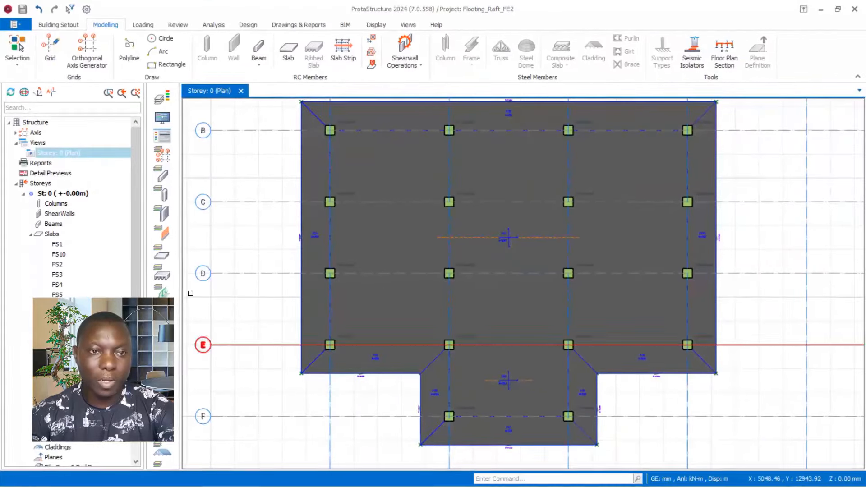
{"action": "left_click", "coordinate": [214, 25]}
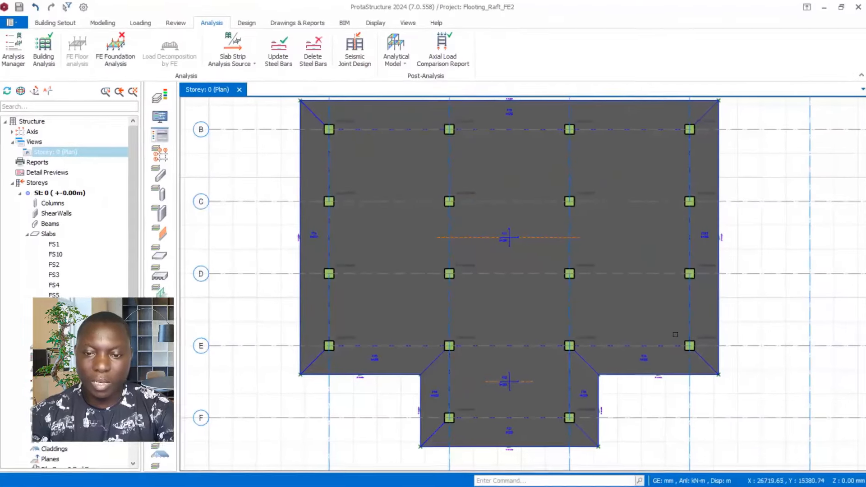
{"action": "scroll", "coordinate": [624, 368], "scroll_direction": "down", "scroll_amount": 2}
{"action": "scroll", "coordinate": [548, 334], "scroll_direction": "up", "scroll_amount": 2}
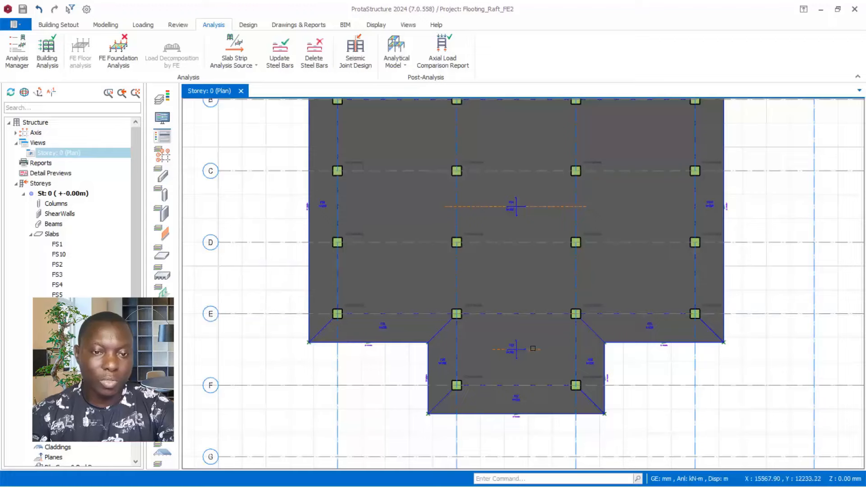
{"action": "scroll", "coordinate": [372, 203], "scroll_direction": "up", "scroll_amount": 1}
{"action": "scroll", "coordinate": [460, 280], "scroll_direction": "up", "scroll_amount": 1}
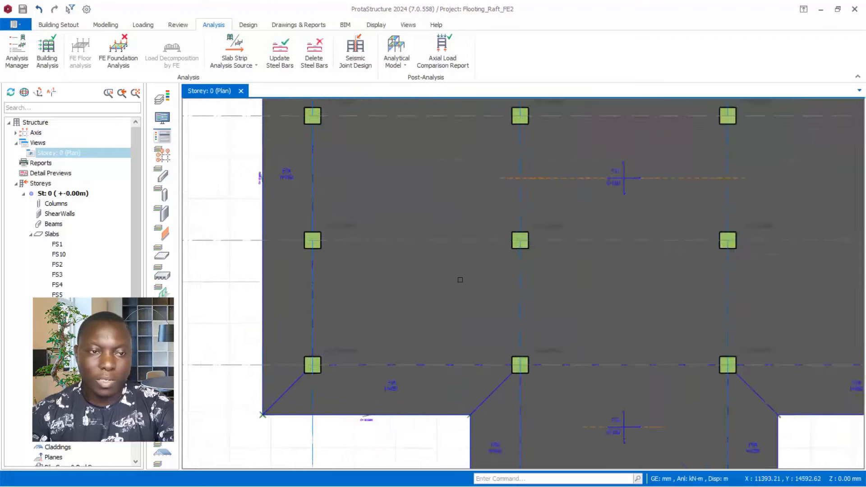
{"action": "scroll", "coordinate": [368, 292], "scroll_direction": "down", "scroll_amount": 2}
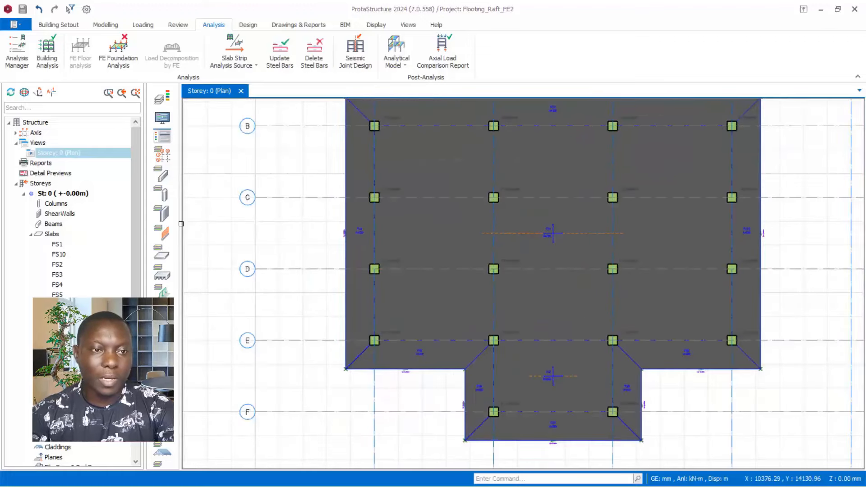
{"action": "left_click", "coordinate": [124, 58]}
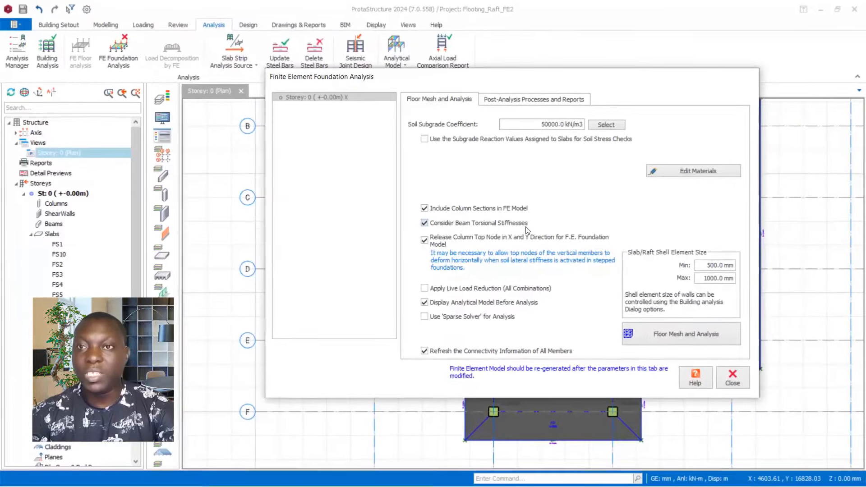
{"action": "left_click", "coordinate": [433, 226]}
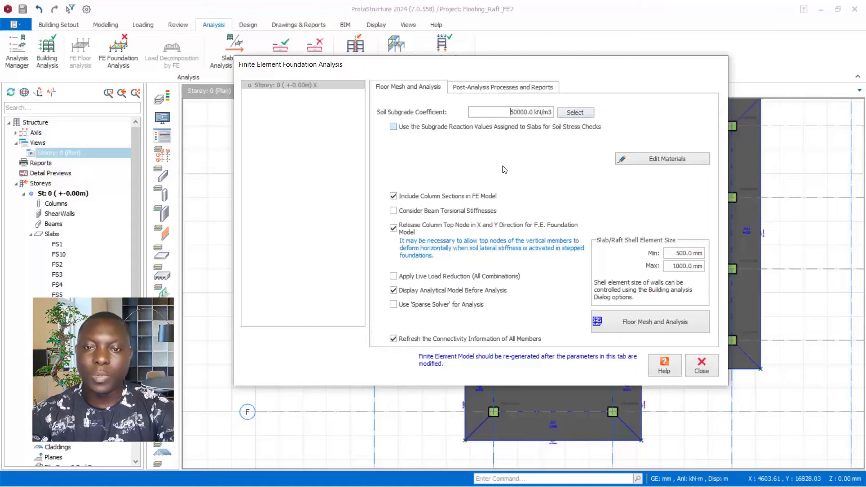
{"action": "left_click_drag", "start_coordinate": [581, 64], "coordinate": [593, 93]}
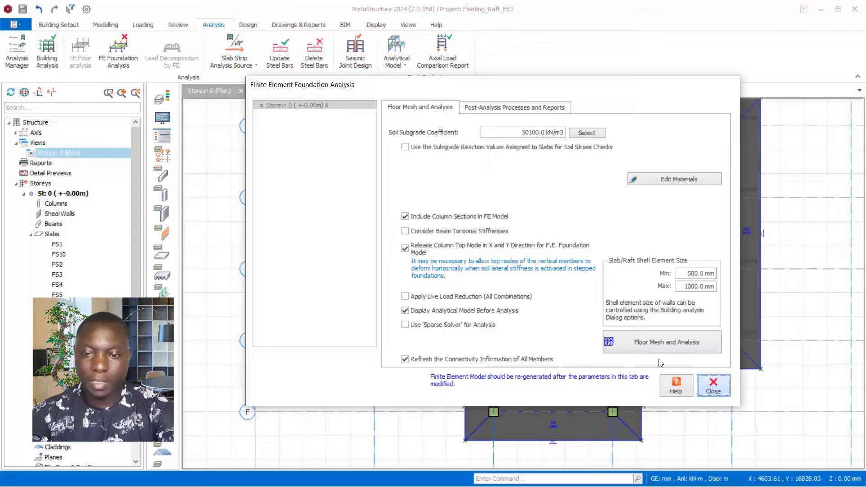
{"action": "left_click", "coordinate": [702, 382]}
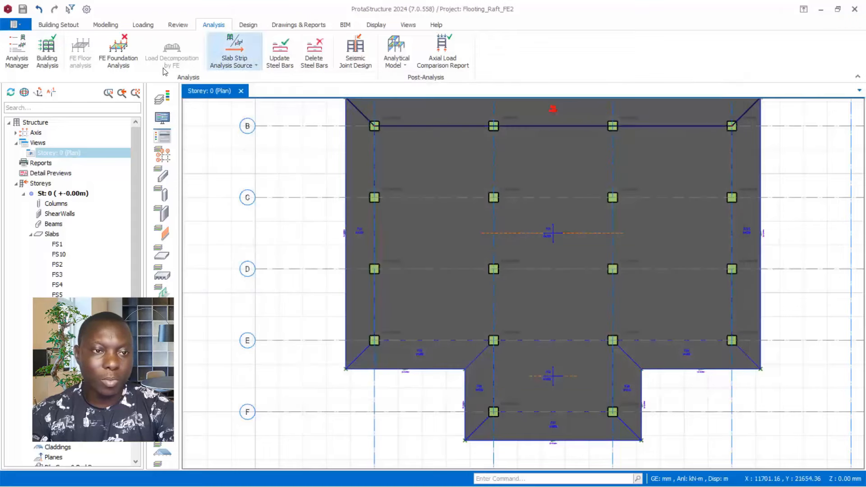
Step: Accept the existing materials for the FE foundation analysis and run the floor mesh, keeping raft shell elements at 500 mm minimum and 1000 mm maximum
{"action": "left_click", "coordinate": [118, 52]}
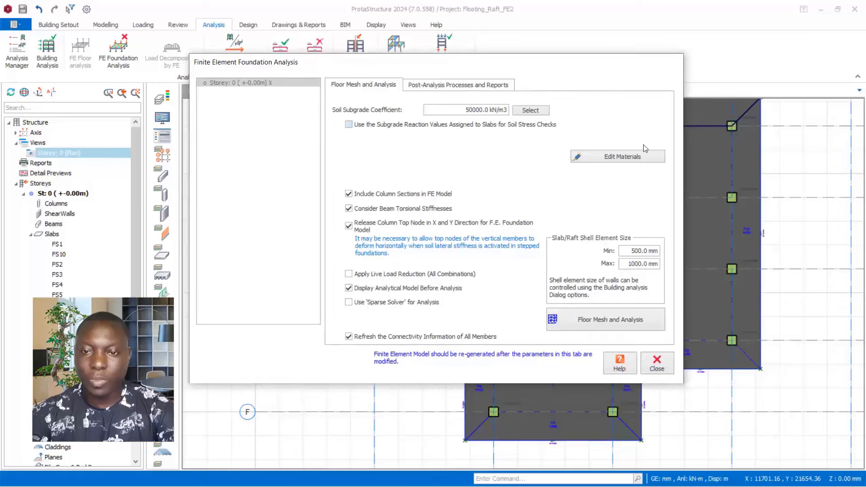
{"action": "left_click", "coordinate": [622, 157]}
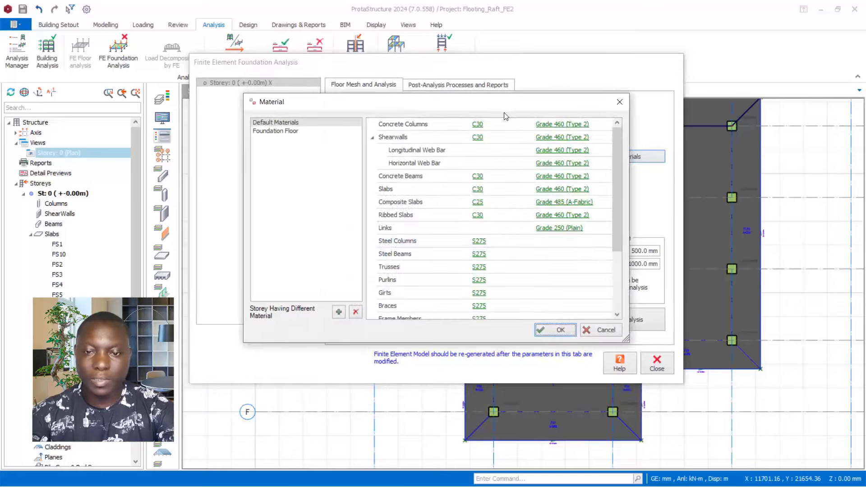
{"action": "left_click_drag", "start_coordinate": [537, 102], "coordinate": [536, 63]}
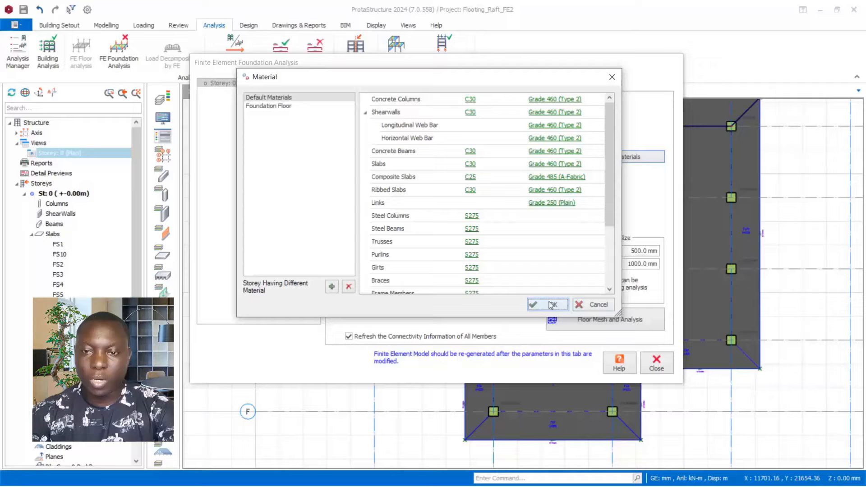
{"action": "left_click", "coordinate": [552, 306]}
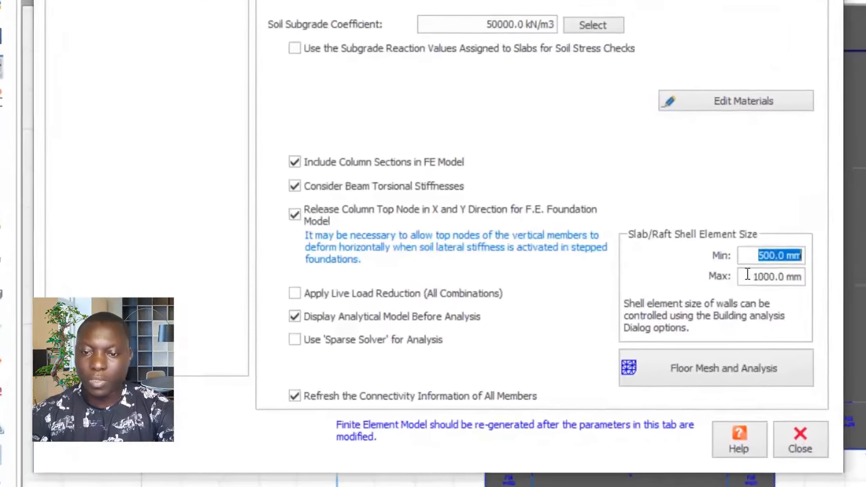
{"action": "left_click_drag", "start_coordinate": [622, 264], "coordinate": [665, 264]}
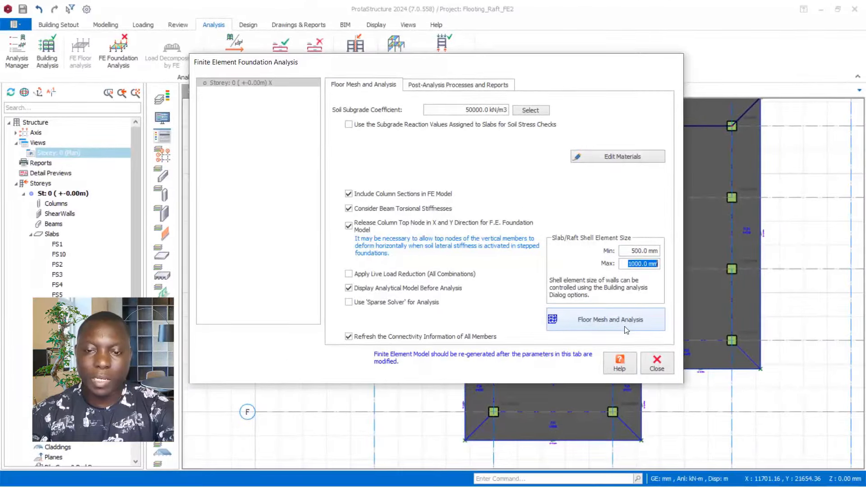
{"action": "left_click", "coordinate": [626, 329]}
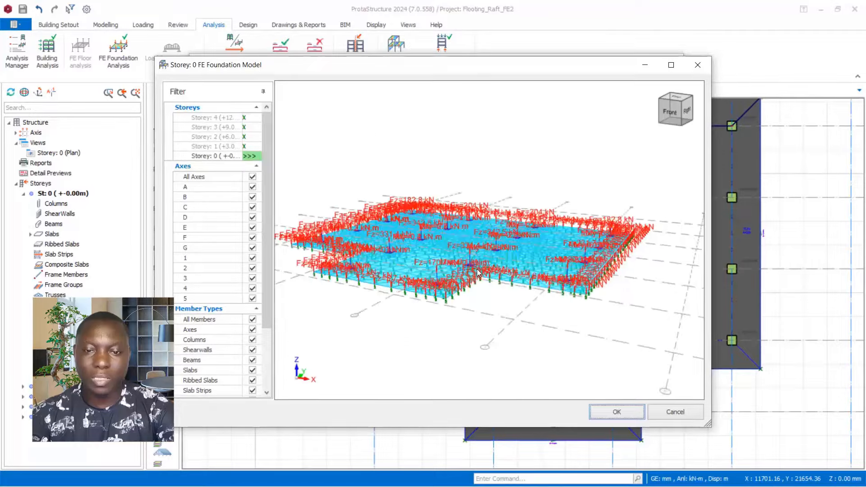
Step: Examine the raft's triangular mesh and the column and edge loads in the Storey 0 FE foundation model
{"action": "middle_click_drag", "start_coordinate": [477, 269], "coordinate": [501, 361]}
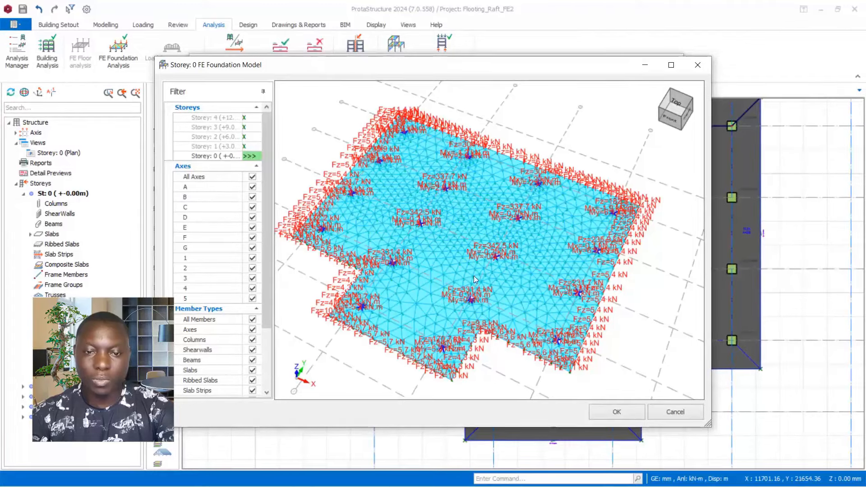
{"action": "scroll", "coordinate": [475, 280], "scroll_direction": "up", "scroll_amount": 5}
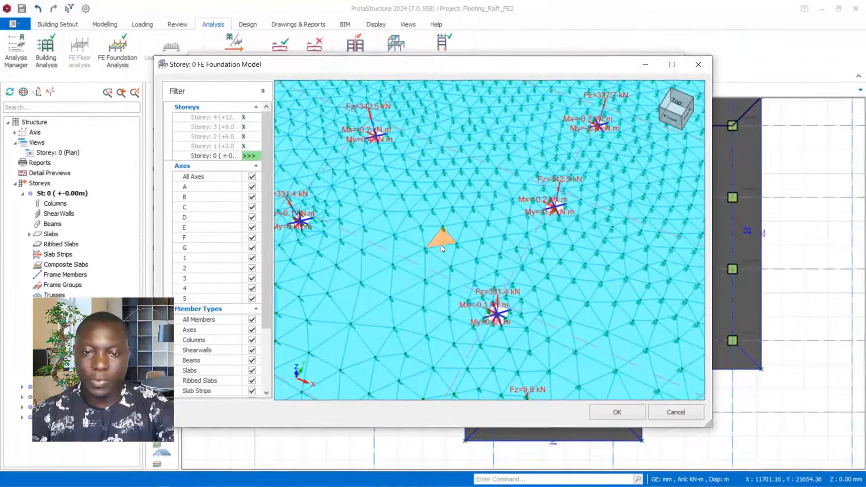
{"action": "scroll", "coordinate": [561, 152], "scroll_direction": "down", "scroll_amount": 5}
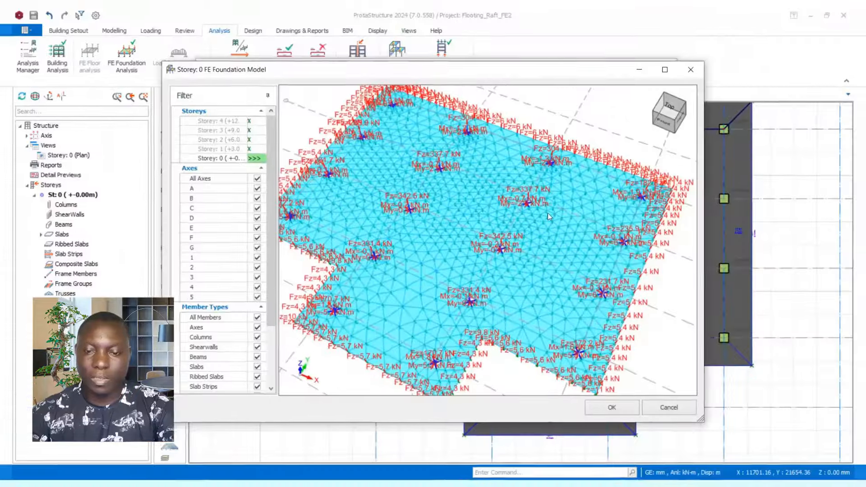
{"action": "scroll", "coordinate": [496, 287], "scroll_direction": "down", "scroll_amount": 1}
{"action": "scroll", "coordinate": [524, 237], "scroll_direction": "up", "scroll_amount": 2}
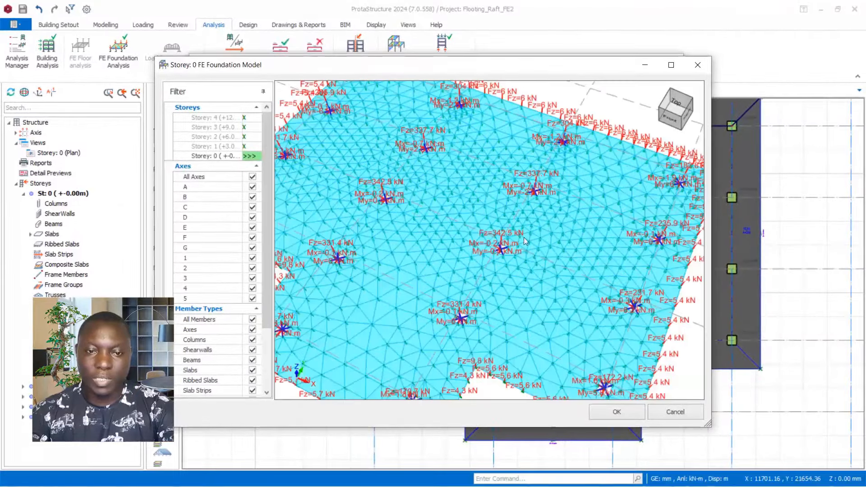
{"action": "scroll", "coordinate": [524, 238], "scroll_direction": "down", "scroll_amount": 1}
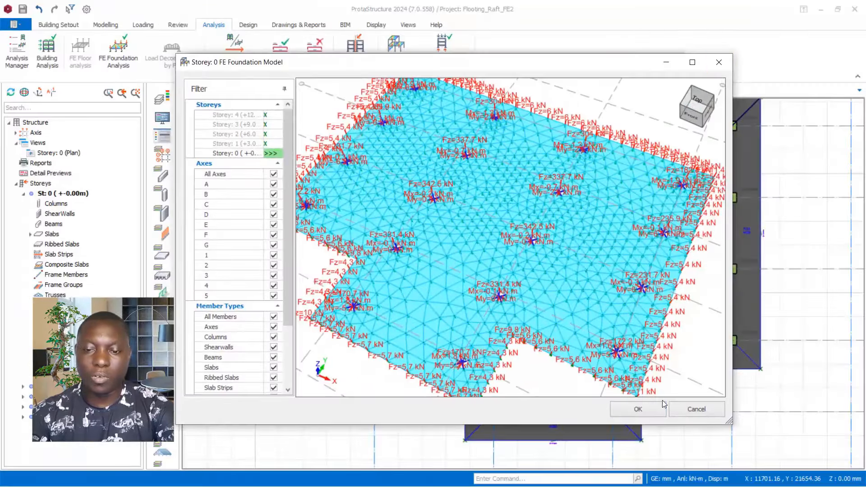
Step: Accept the Storey 0 FE foundation model, complete its analysis with the foundation beam results updated, and close the foundation analysis
{"action": "left_click", "coordinate": [638, 409]}
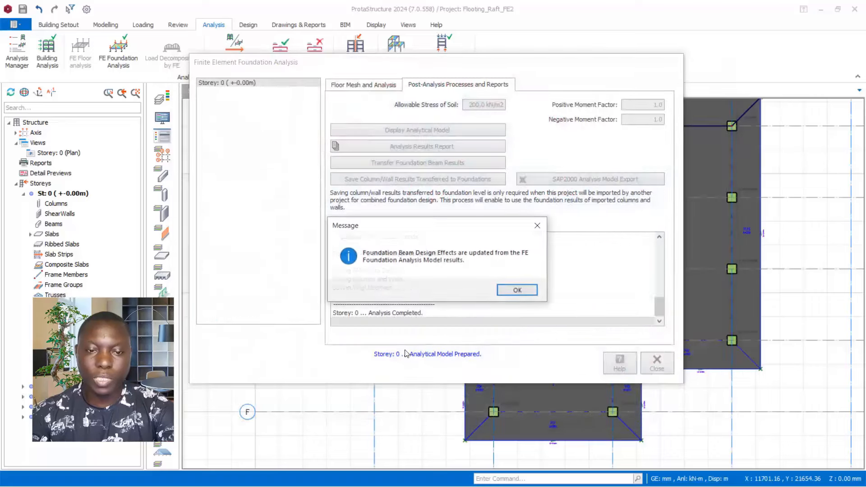
{"action": "left_click", "coordinate": [518, 291]}
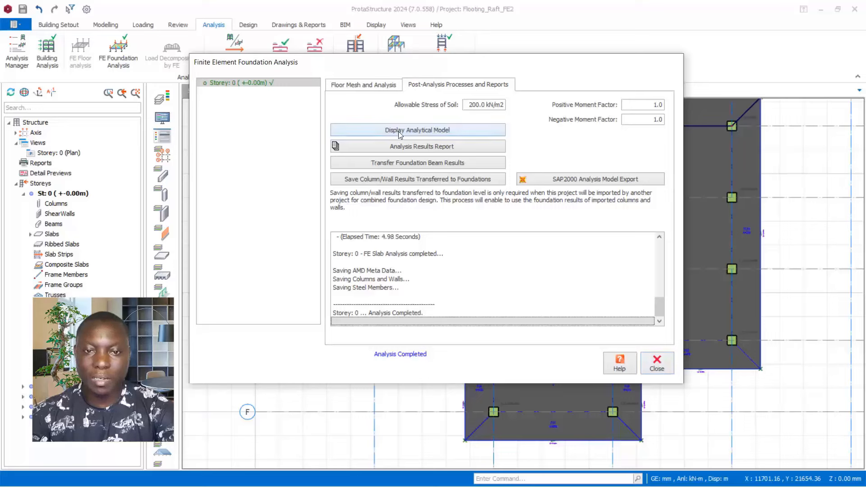
{"action": "left_click", "coordinate": [658, 365]}
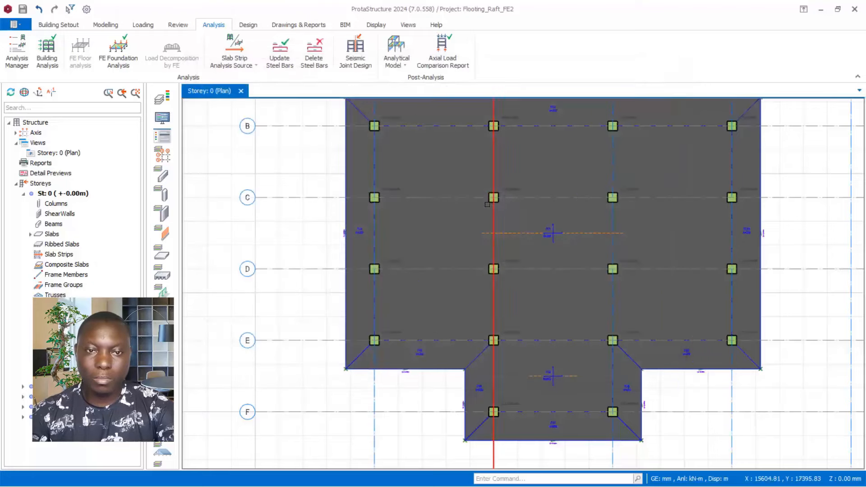
Step: Show the Building Analysis Model and examine the displaced shape of the frame under dead load G
{"action": "left_click", "coordinate": [399, 67]}
{"action": "left_click", "coordinate": [447, 76]}
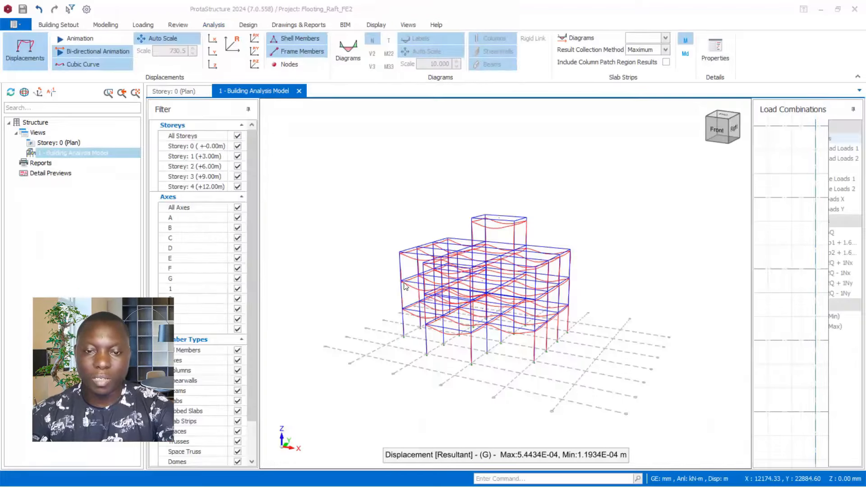
{"action": "scroll", "coordinate": [495, 247], "scroll_direction": "up", "scroll_amount": 5}
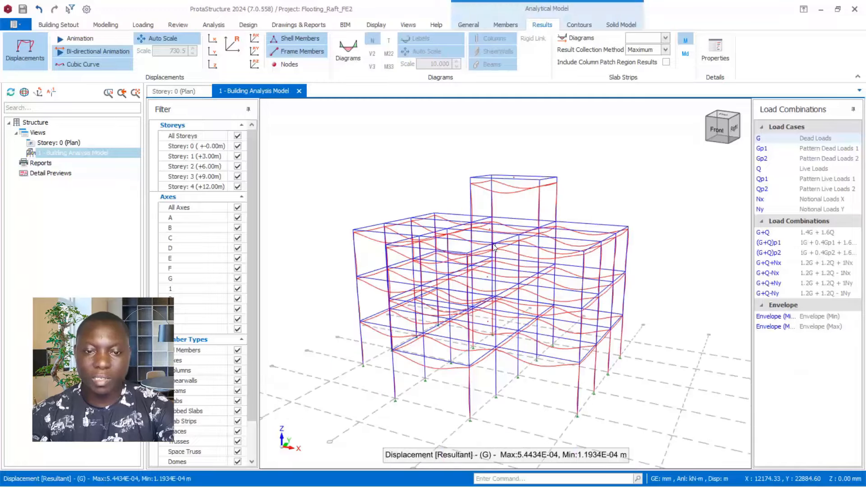
{"action": "scroll", "coordinate": [393, 347], "scroll_direction": "up", "scroll_amount": 1}
{"action": "scroll", "coordinate": [483, 267], "scroll_direction": "down", "scroll_amount": 1}
{"action": "middle_click_drag", "start_coordinate": [517, 309], "coordinate": [570, 328]}
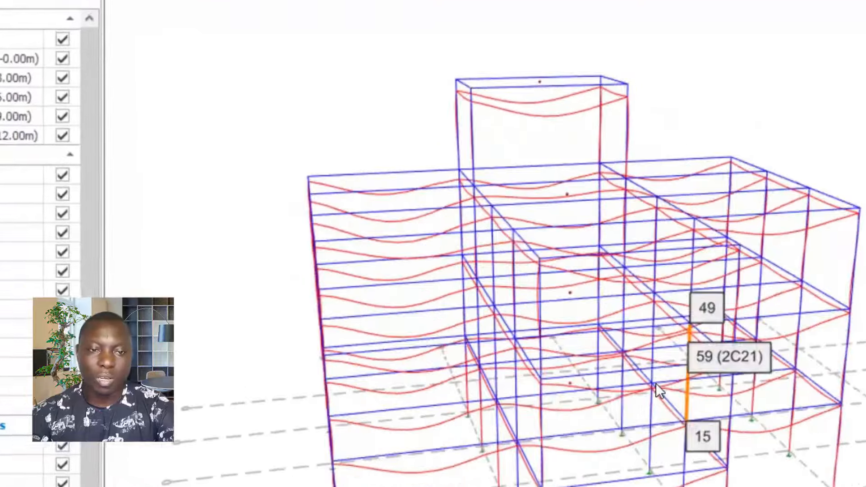
{"action": "middle_click_drag", "start_coordinate": [657, 383], "coordinate": [570, 408]}
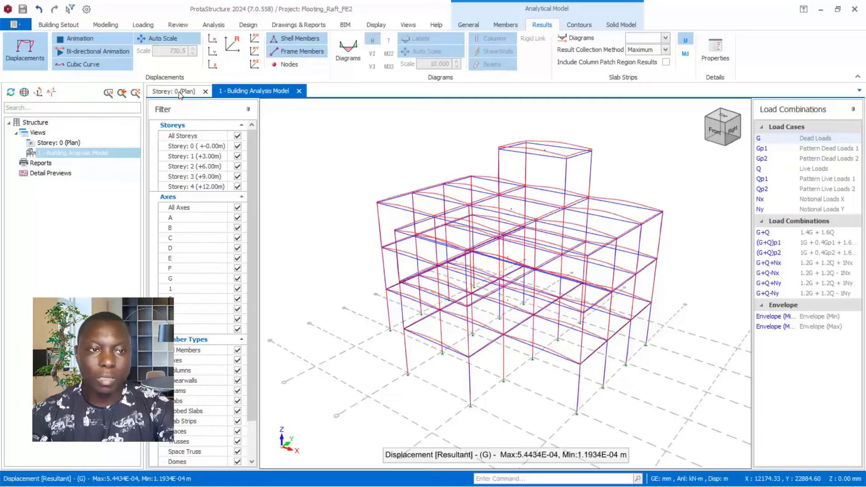
Step: Return to the Storey 0 plan, show the FE Foundation Model and examine the raft's mesh, supports and column and edge loads
{"action": "left_click", "coordinate": [179, 93]}
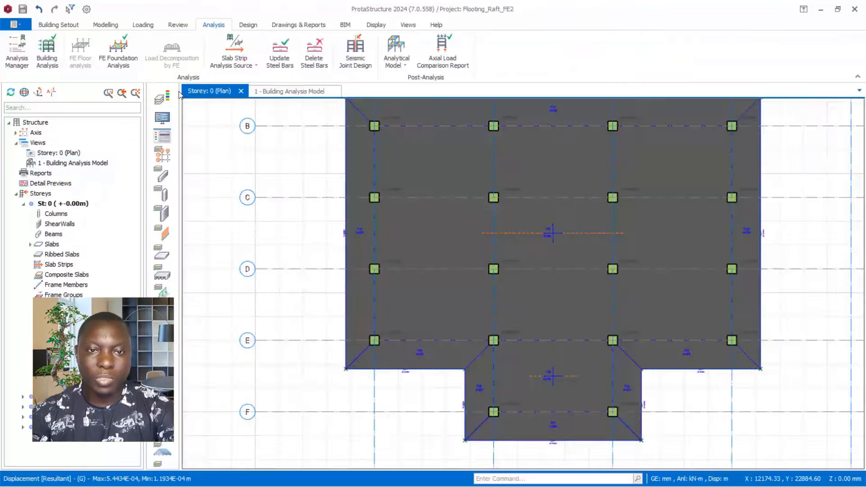
{"action": "left_click", "coordinate": [405, 66]}
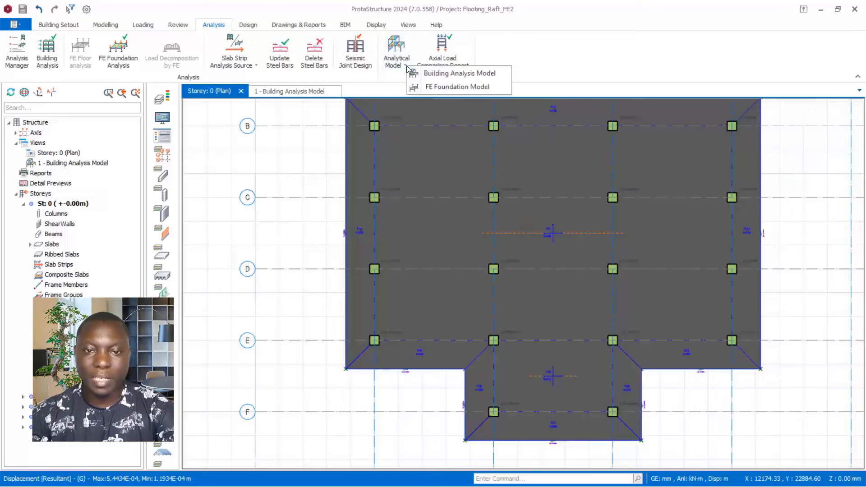
{"action": "left_click", "coordinate": [449, 90]}
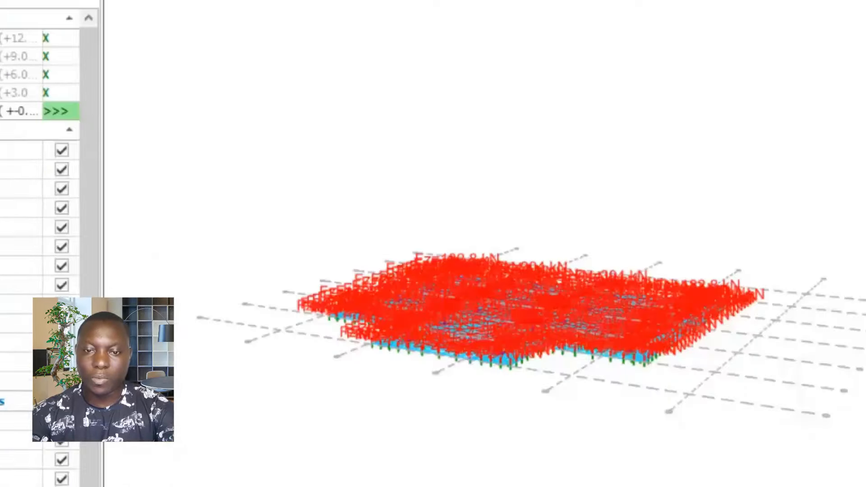
{"action": "scroll", "coordinate": [515, 265], "scroll_direction": "up", "scroll_amount": 2}
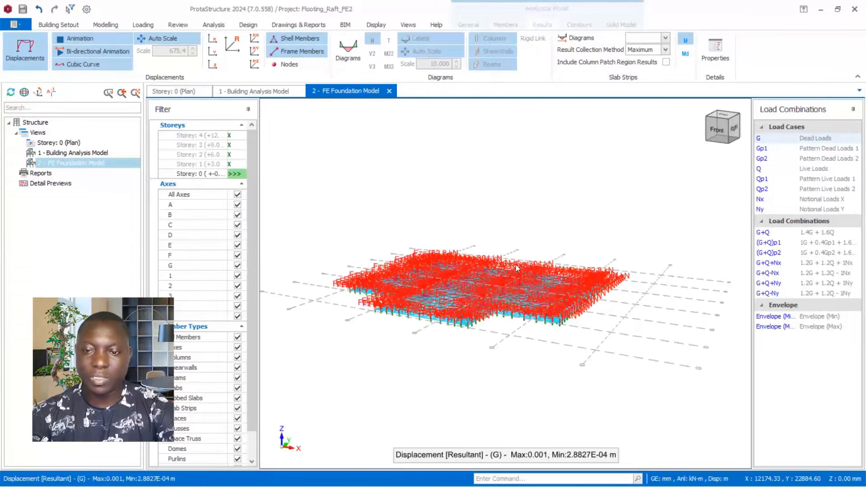
{"action": "middle_click_drag", "start_coordinate": [533, 334], "coordinate": [519, 325]}
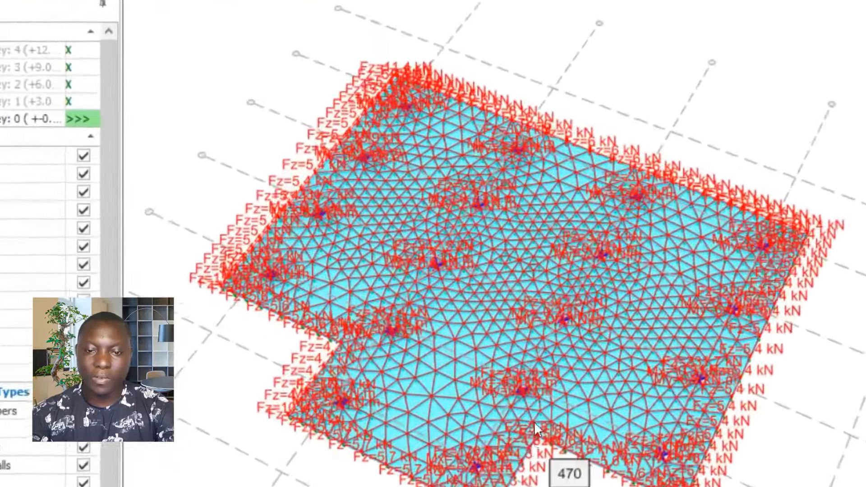
{"action": "middle_click_drag", "start_coordinate": [534, 423], "coordinate": [555, 418]}
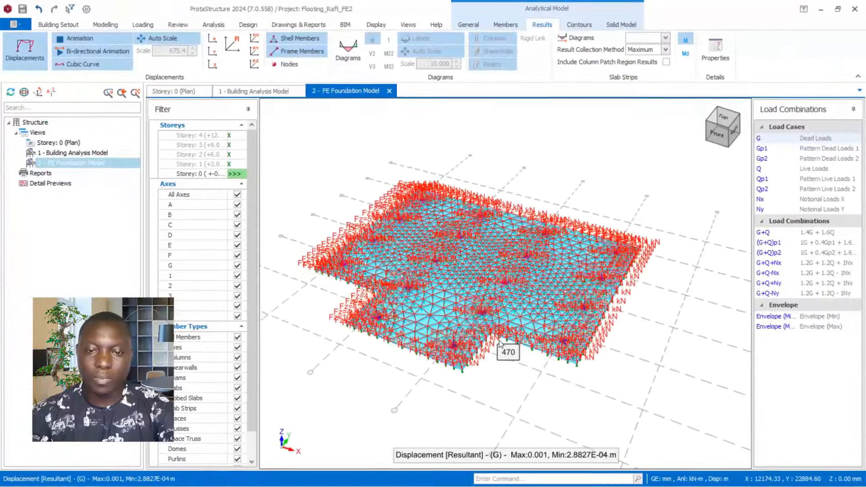
{"action": "scroll", "coordinate": [470, 302], "scroll_direction": "up", "scroll_amount": 5}
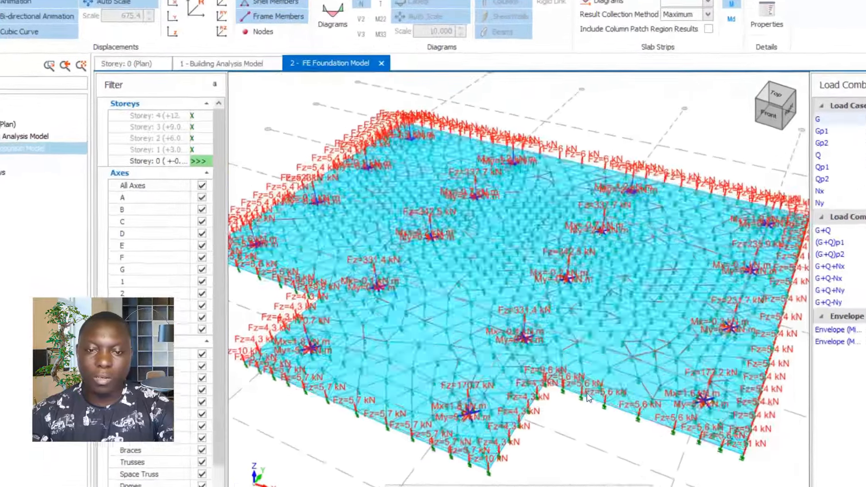
{"action": "middle_click_drag", "start_coordinate": [588, 397], "coordinate": [589, 343]}
{"action": "middle_click_drag", "start_coordinate": [678, 395], "coordinate": [606, 338]}
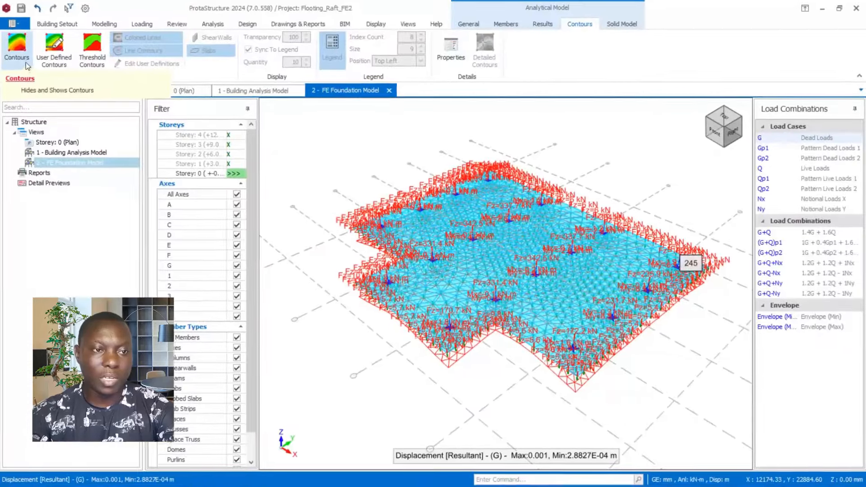
Step: Display the Disp Z contours on the raft for dead load G and examine the vertical displacement between and around the columns
{"action": "left_click", "coordinate": [20, 52]}
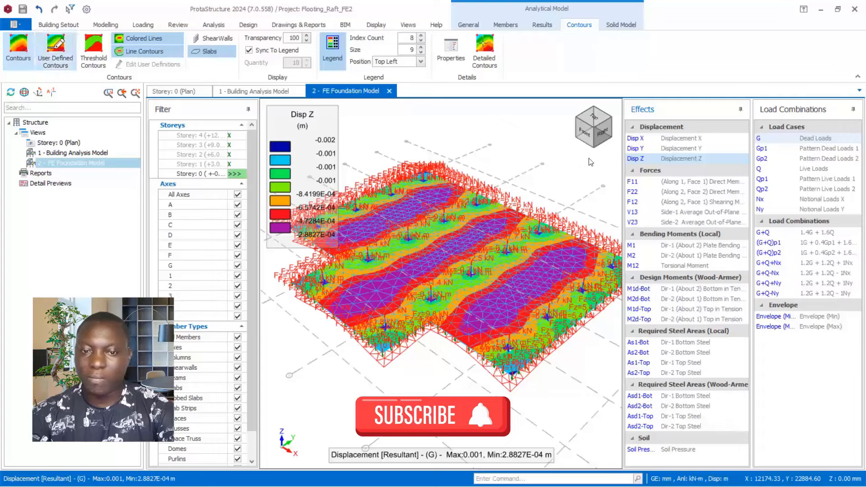
{"action": "scroll", "coordinate": [437, 277], "scroll_direction": "down", "scroll_amount": 3}
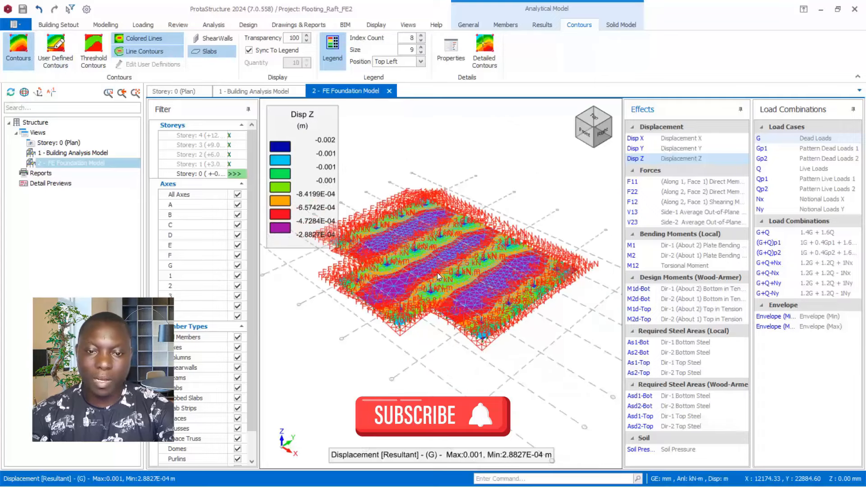
{"action": "middle_click_drag", "start_coordinate": [466, 349], "coordinate": [445, 373]}
{"action": "scroll", "coordinate": [432, 300], "scroll_direction": "up", "scroll_amount": 3}
{"action": "middle_click_drag", "start_coordinate": [432, 297], "coordinate": [435, 184]}
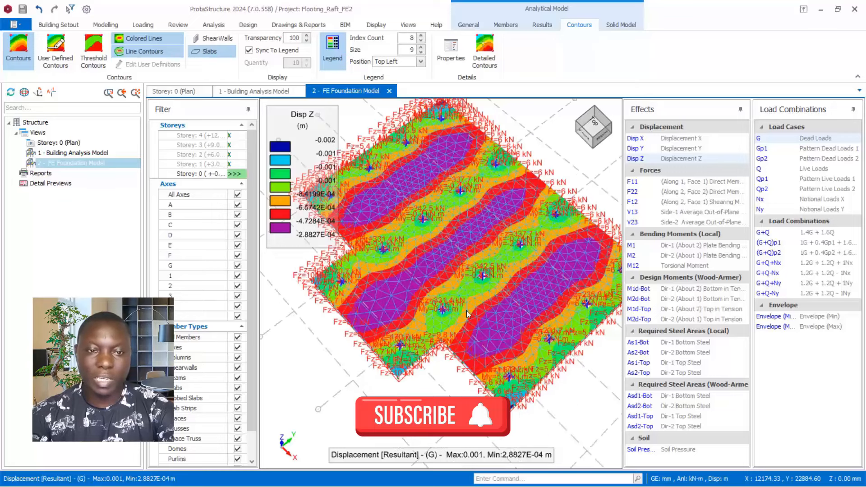
{"action": "middle_click_drag", "start_coordinate": [466, 310], "coordinate": [424, 319]}
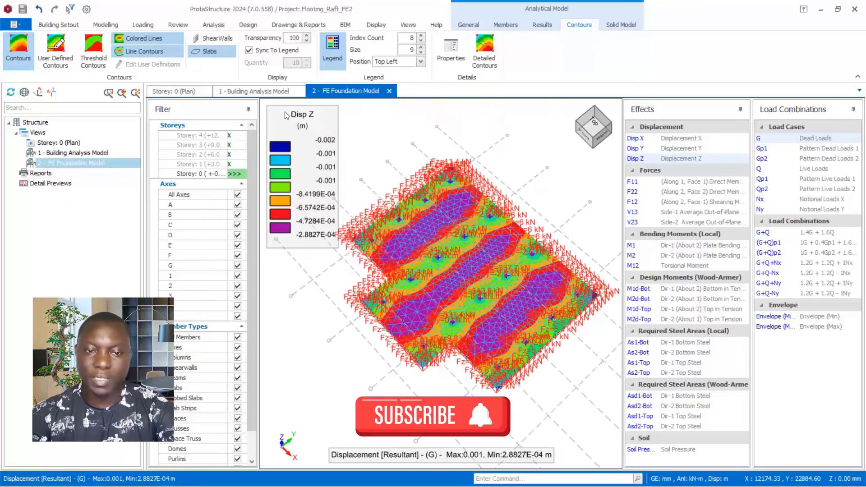
{"action": "middle_click_drag", "start_coordinate": [454, 305], "coordinate": [470, 197]}
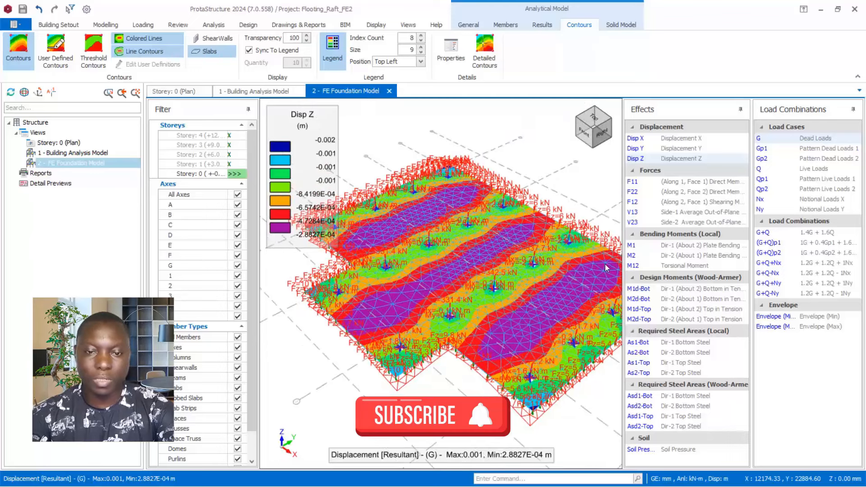
{"action": "middle_click_drag", "start_coordinate": [470, 326], "coordinate": [481, 316]}
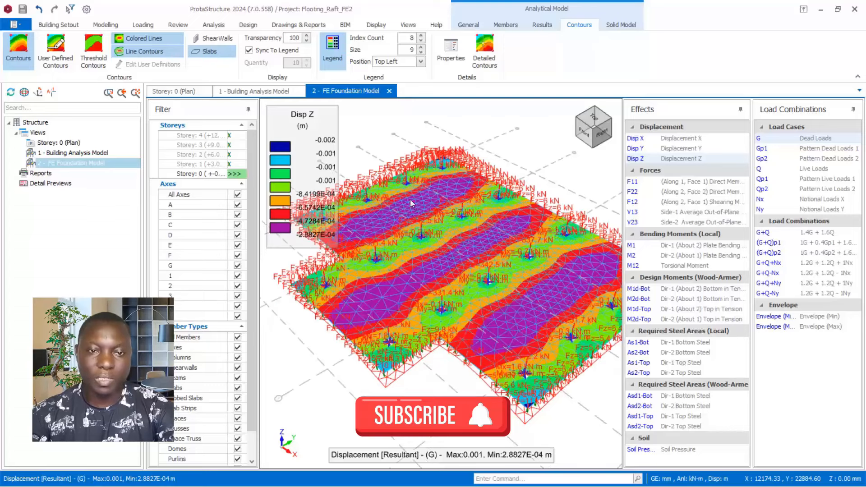
{"action": "scroll", "coordinate": [432, 256], "scroll_direction": "down", "scroll_amount": 4}
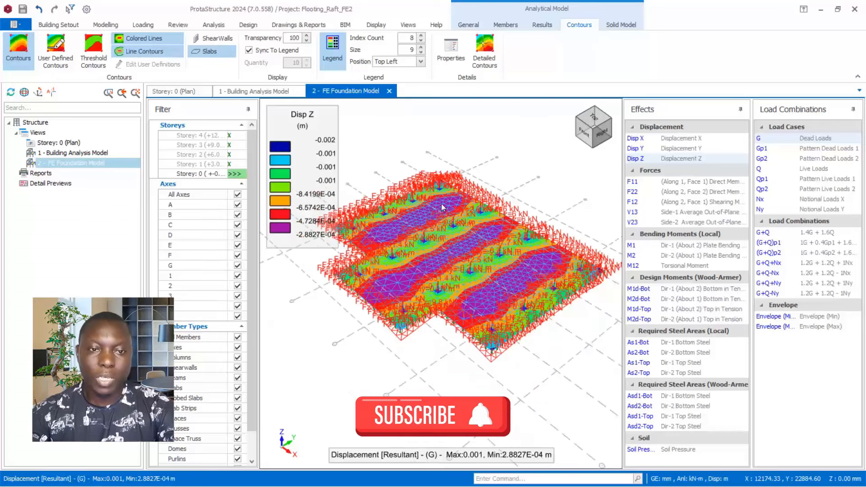
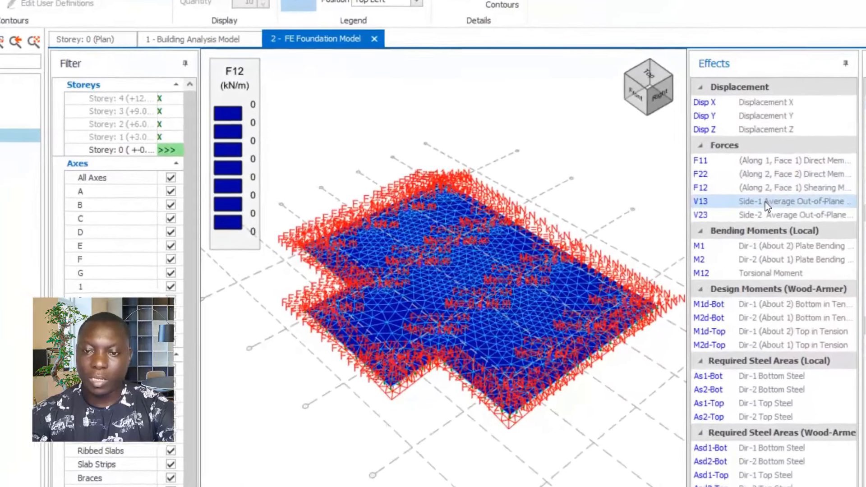
Step: Review the raft contours for out-of-plane shears V13 and V23 and local moments M1, M2 and M12
{"action": "left_click", "coordinate": [765, 202]}
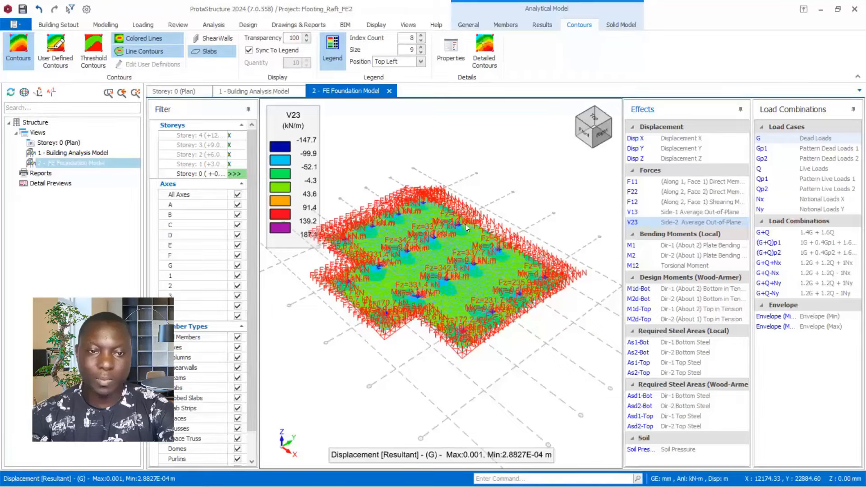
{"action": "scroll", "coordinate": [465, 226], "scroll_direction": "down", "scroll_amount": 1}
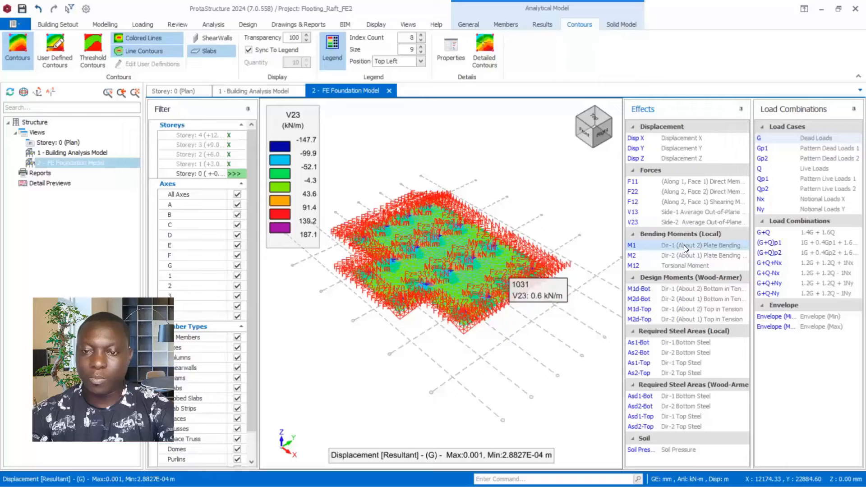
{"action": "left_click", "coordinate": [777, 246]}
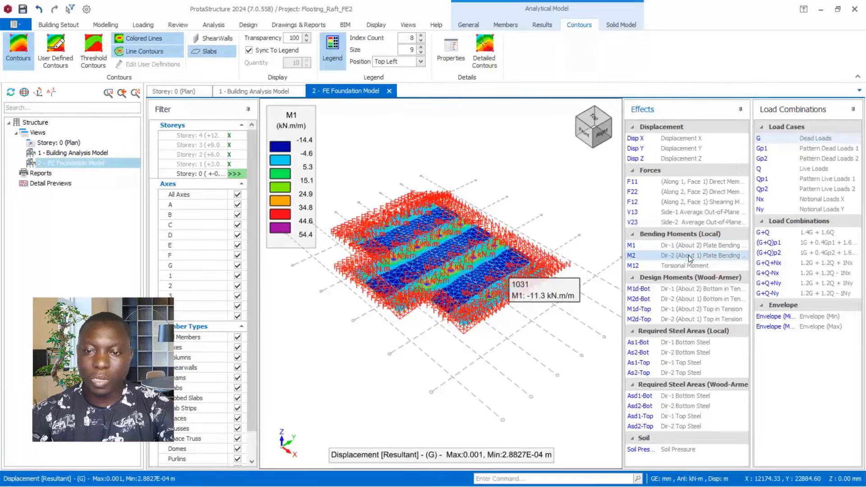
{"action": "left_click", "coordinate": [689, 256]}
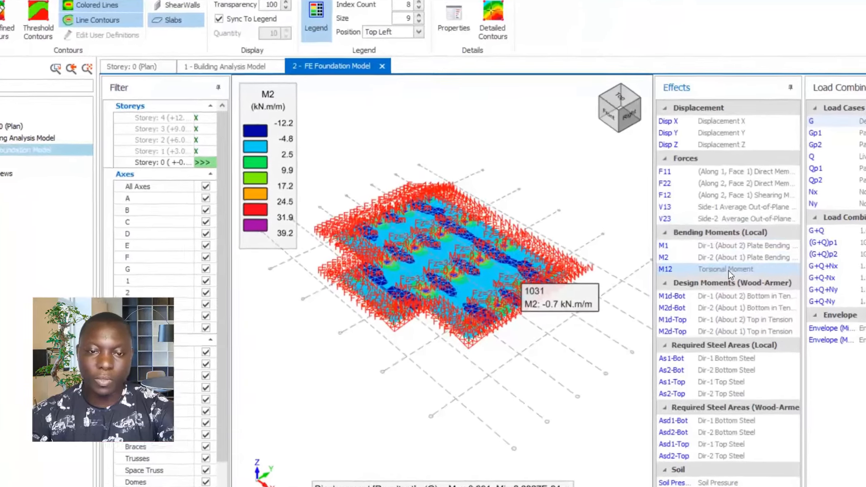
{"action": "left_click", "coordinate": [729, 270]}
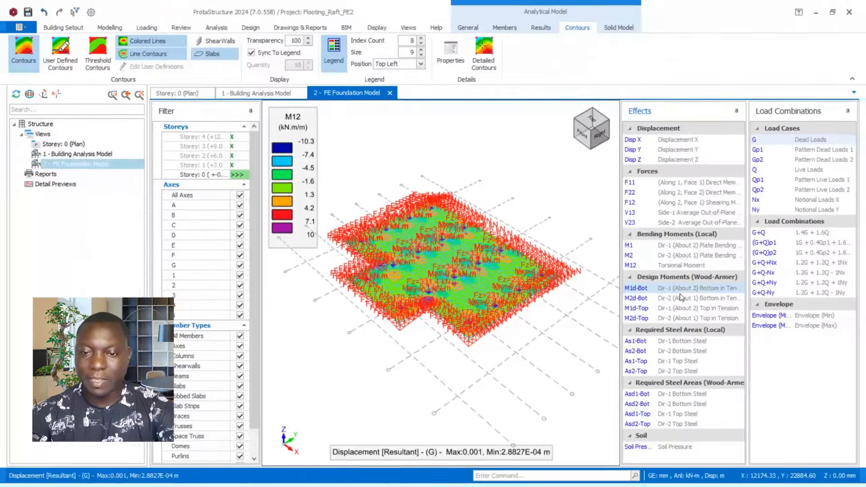
Step: Review the Wood-Armer design moment contours M1d-Bot, M2d-Bot, M1d-Top and M2d-Top, examining M2d-Top closely around the interior columns
{"action": "left_click", "coordinate": [713, 305]}
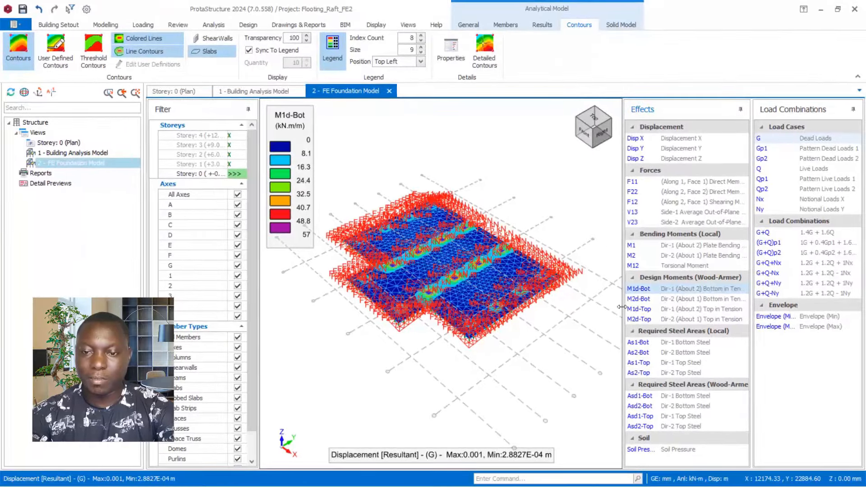
{"action": "left_click", "coordinate": [694, 299]}
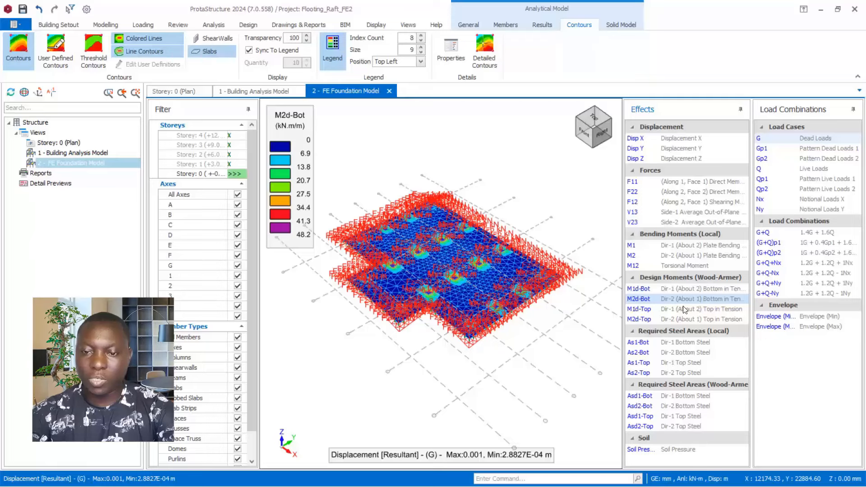
{"action": "left_click", "coordinate": [694, 311]}
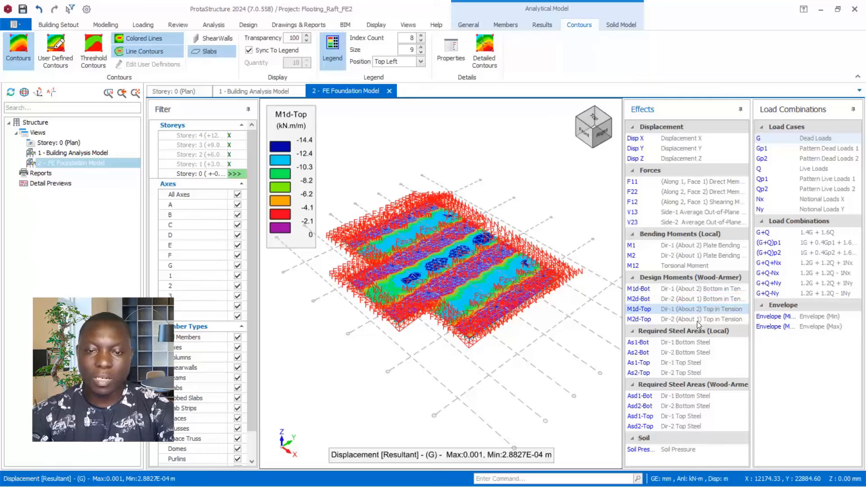
{"action": "left_click", "coordinate": [682, 319]}
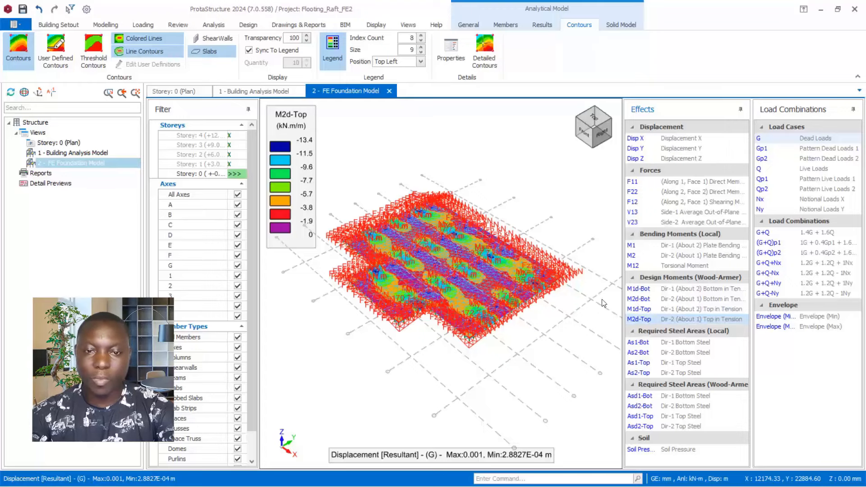
{"action": "scroll", "coordinate": [487, 274], "scroll_direction": "up", "scroll_amount": 4}
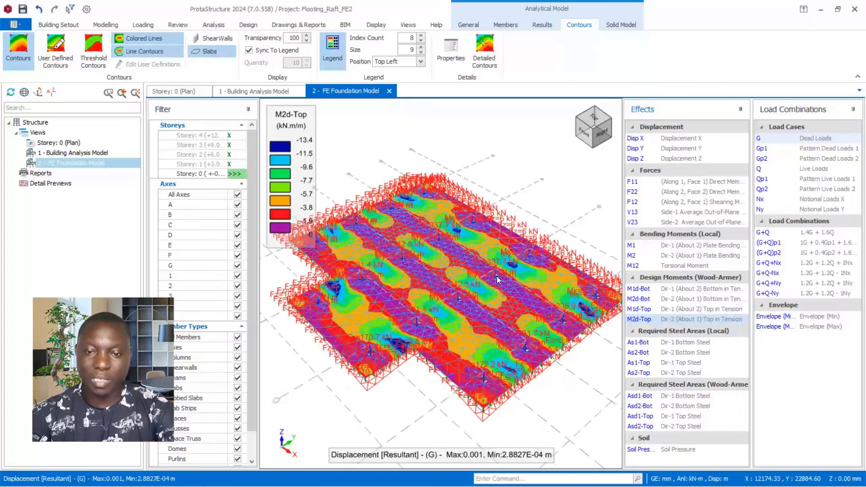
{"action": "scroll", "coordinate": [520, 286], "scroll_direction": "up", "scroll_amount": 3}
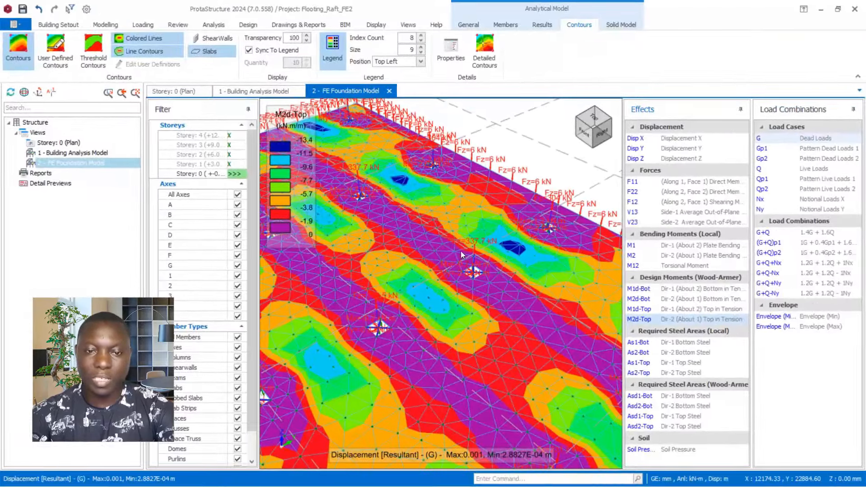
{"action": "scroll", "coordinate": [456, 242], "scroll_direction": "down", "scroll_amount": 1}
{"action": "scroll", "coordinate": [459, 256], "scroll_direction": "down", "scroll_amount": 4}
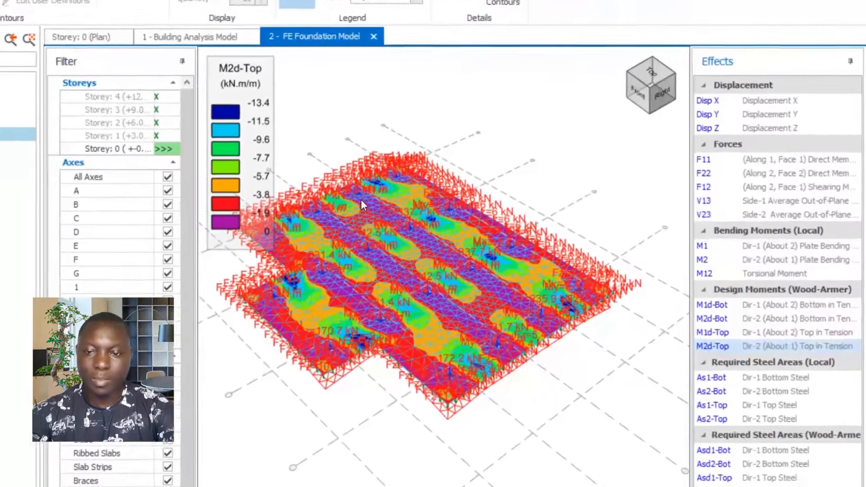
Step: Display the local required steel area contours As1-Bot and As2-Bot on the raft and examine the bottom steel around the columns
{"action": "scroll", "coordinate": [362, 206], "scroll_direction": "up", "scroll_amount": 2}
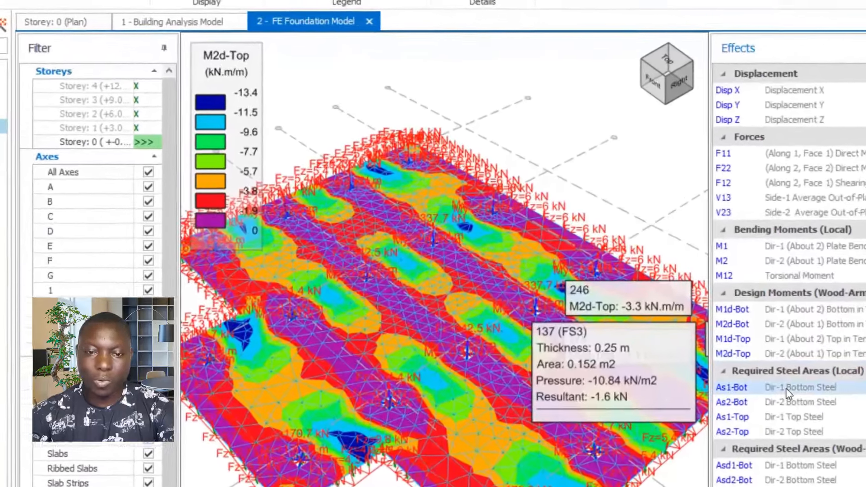
{"action": "left_click", "coordinate": [674, 343]}
{"action": "scroll", "coordinate": [587, 399], "scroll_direction": "down", "scroll_amount": 5}
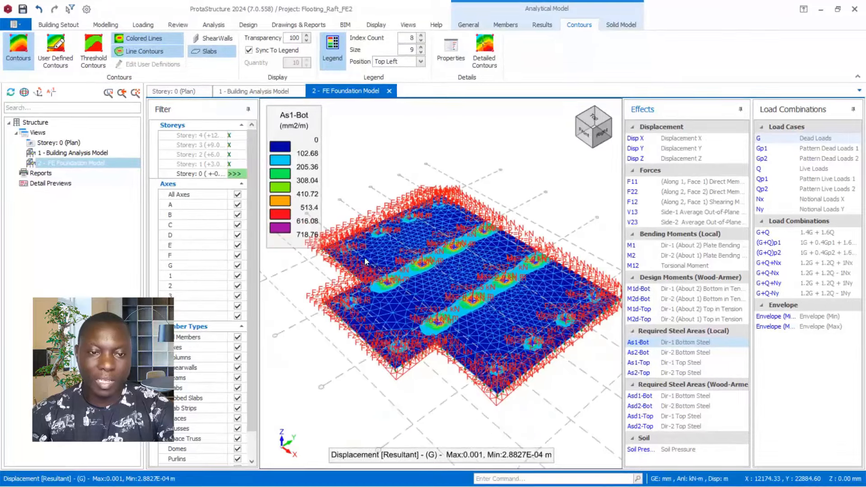
{"action": "middle_click_drag", "start_coordinate": [364, 258], "coordinate": [294, 243]}
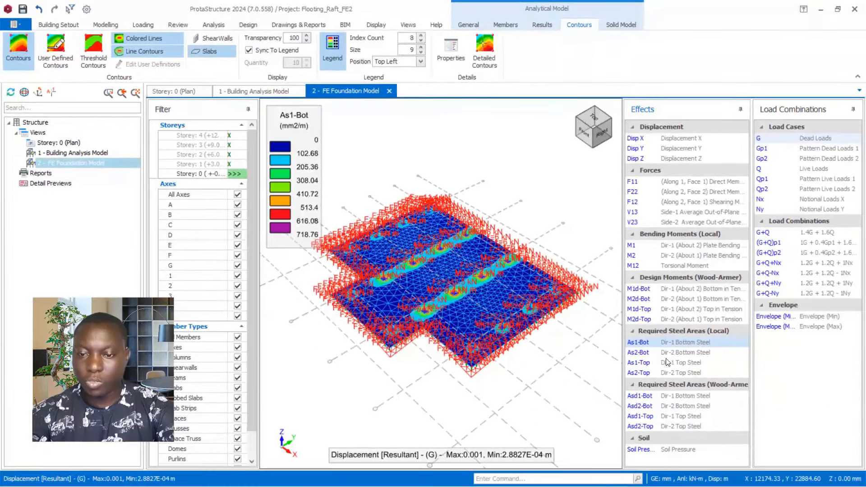
{"action": "left_click", "coordinate": [684, 355]}
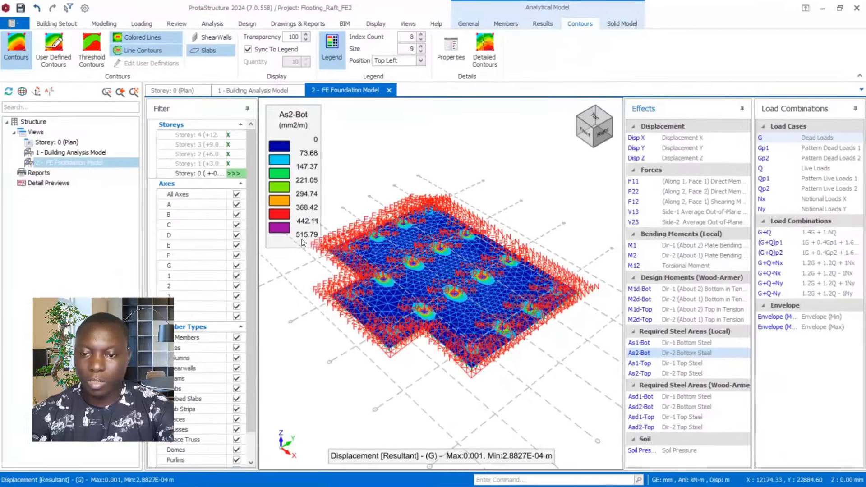
Step: Display the local required top steel contours As1-Top and As2-Top and examine the bands between the column lines from several angles
{"action": "left_click", "coordinate": [690, 365]}
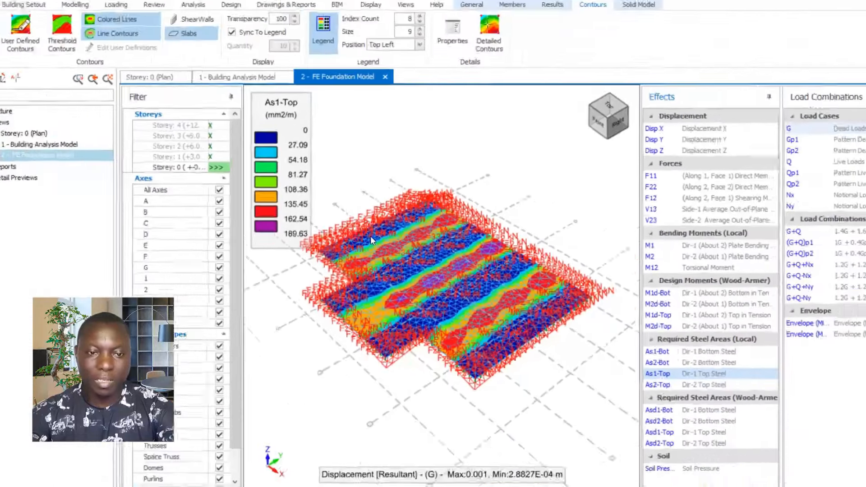
{"action": "scroll", "coordinate": [370, 237], "scroll_direction": "up", "scroll_amount": 3}
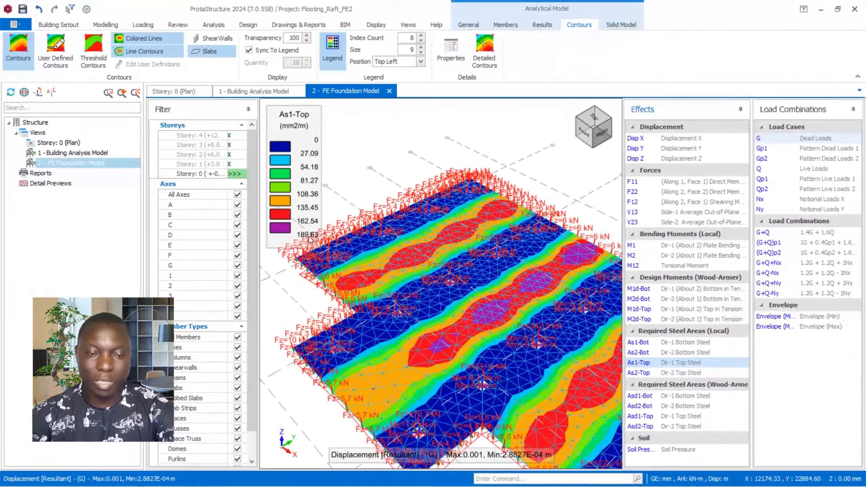
{"action": "scroll", "coordinate": [383, 259], "scroll_direction": "down", "scroll_amount": 3}
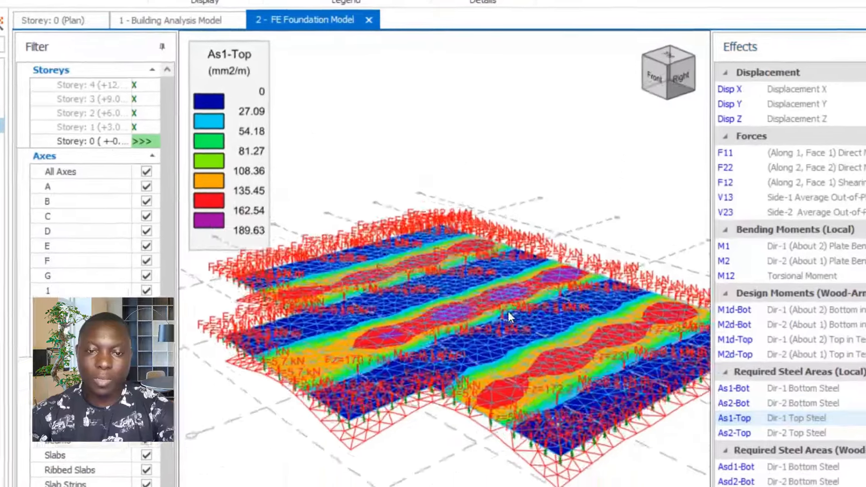
{"action": "mouse_move", "coordinate": [508, 317]}
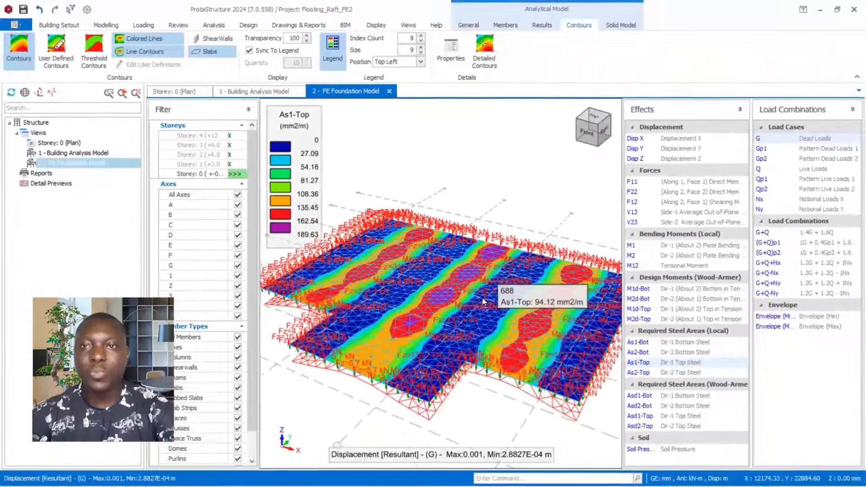
{"action": "middle_click_drag", "start_coordinate": [483, 299], "coordinate": [439, 315]}
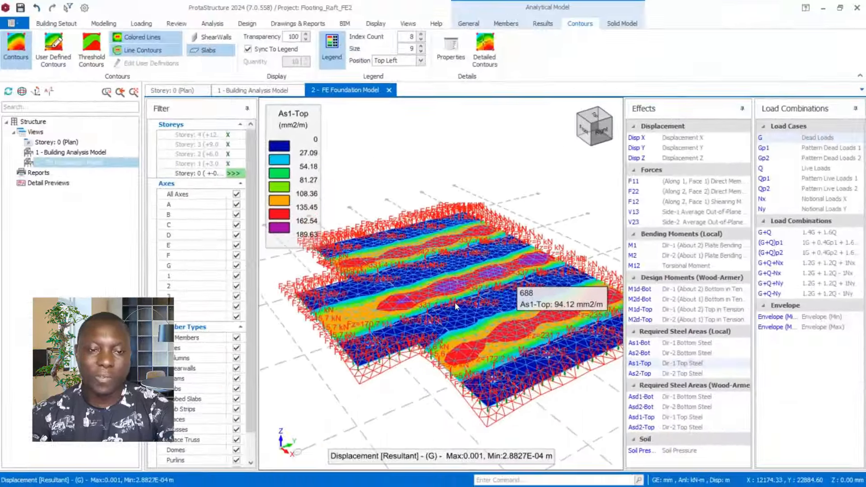
{"action": "middle_click_drag", "start_coordinate": [467, 336], "coordinate": [489, 333]}
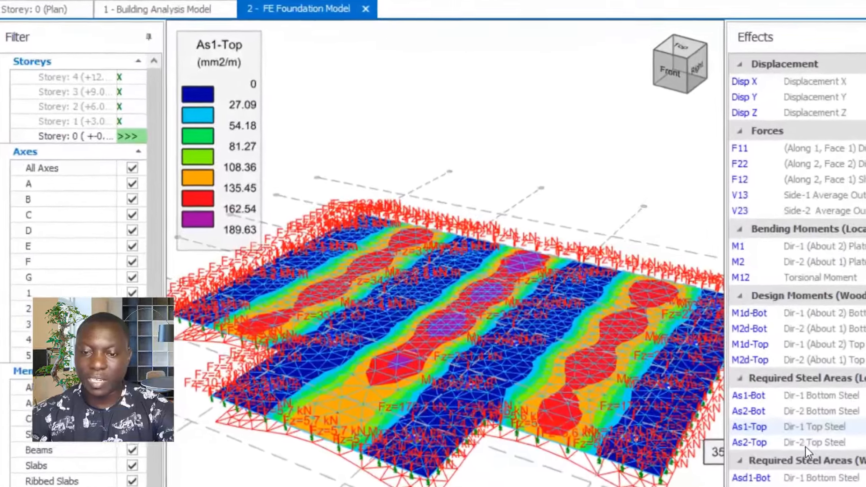
{"action": "left_click", "coordinate": [805, 445]}
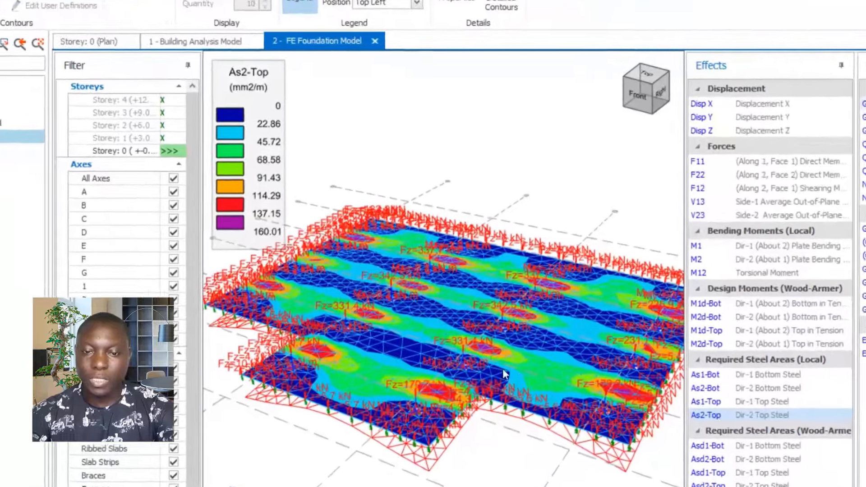
{"action": "middle_click_drag", "start_coordinate": [485, 336], "coordinate": [445, 341]}
{"action": "middle_click_drag", "start_coordinate": [450, 394], "coordinate": [461, 373]}
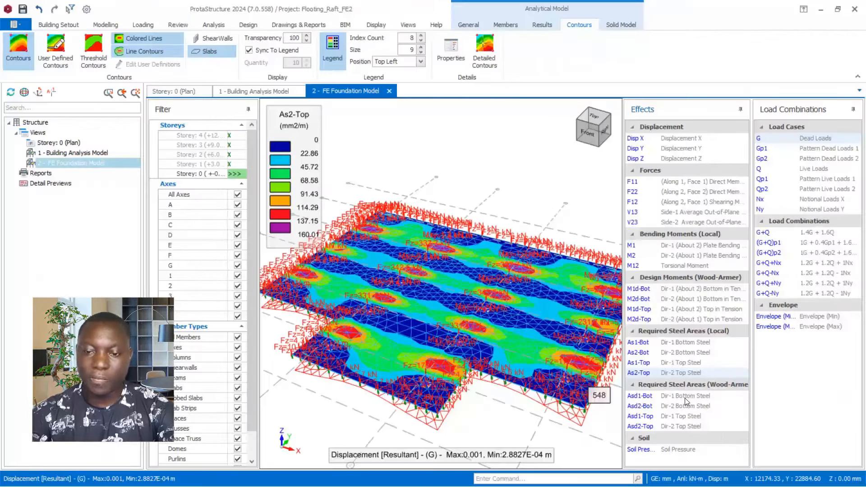
Step: Review the Wood-Armer required bottom steel contours Asd1-Bot and Asd2-Bot around the raft's columns
{"action": "left_click", "coordinate": [685, 398]}
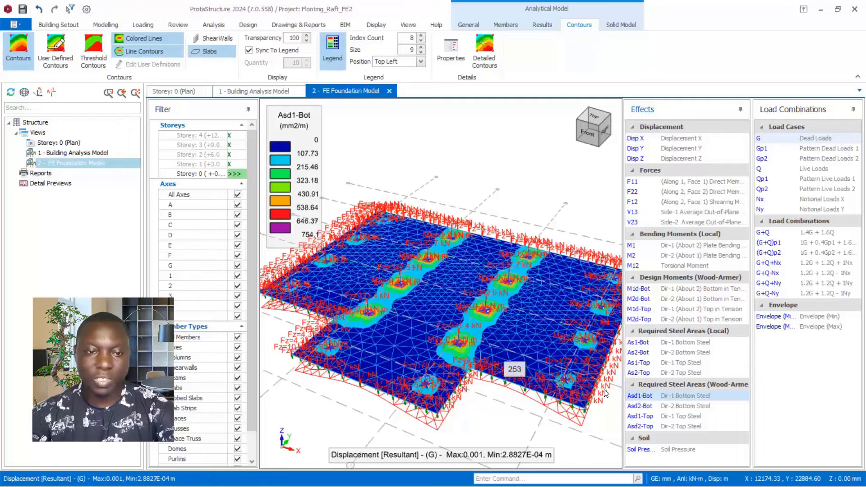
{"action": "middle_click_drag", "start_coordinate": [464, 302], "coordinate": [415, 305]}
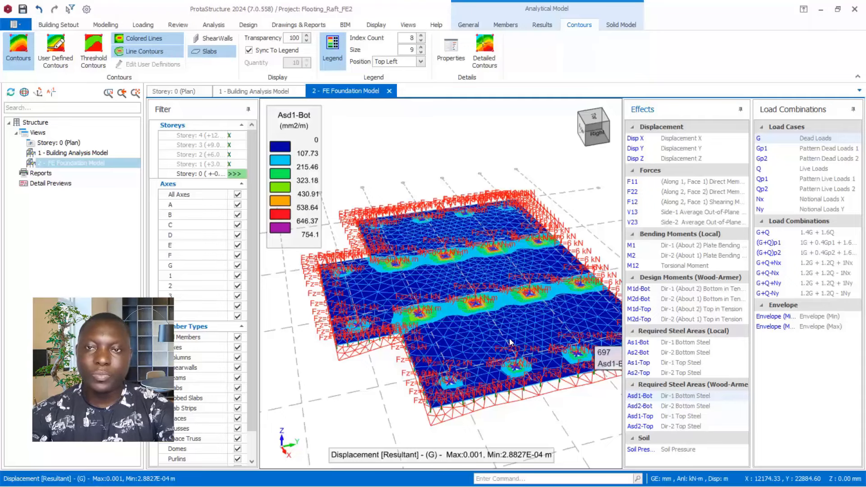
{"action": "scroll", "coordinate": [494, 309], "scroll_direction": "down", "scroll_amount": 2}
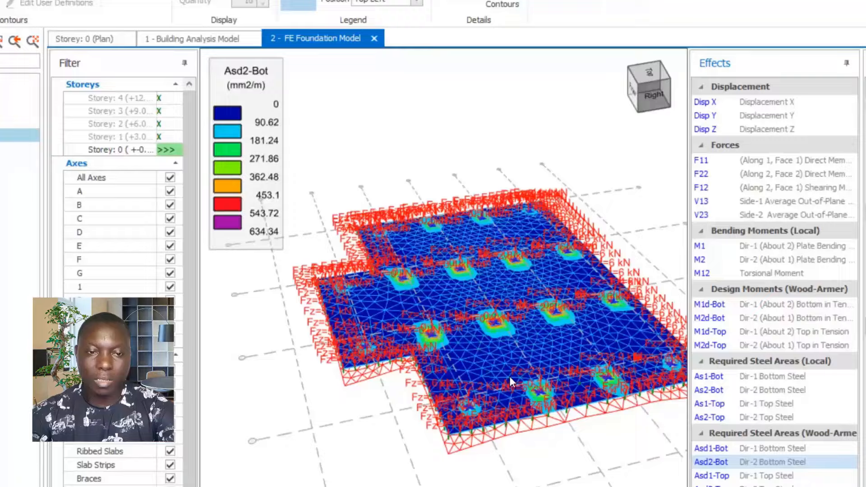
{"action": "middle_click_drag", "start_coordinate": [510, 379], "coordinate": [498, 347]}
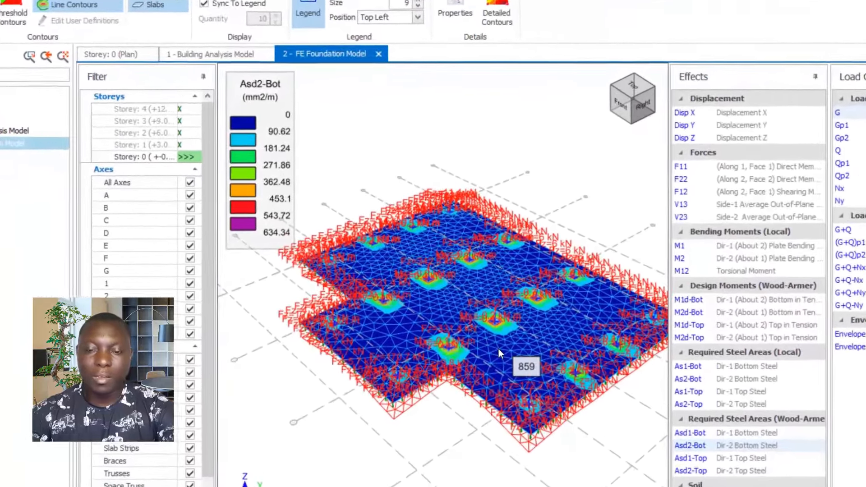
{"action": "scroll", "coordinate": [503, 306], "scroll_direction": "up", "scroll_amount": 3}
{"action": "scroll", "coordinate": [504, 307], "scroll_direction": "down", "scroll_amount": 2}
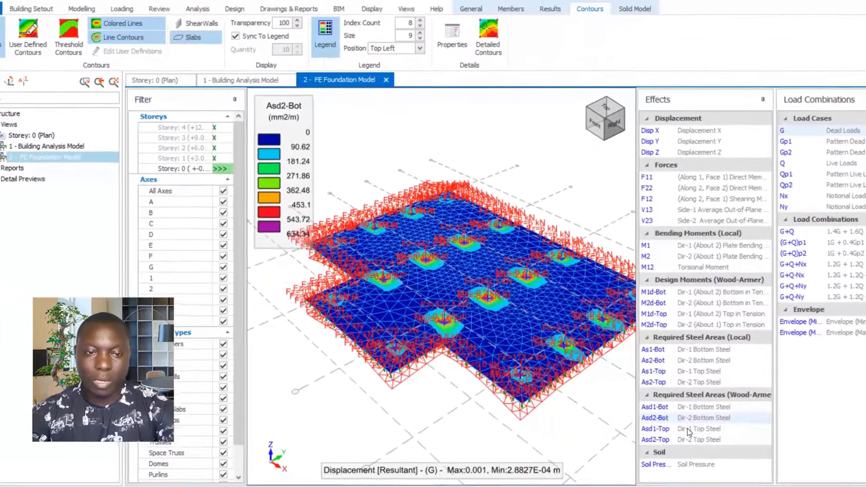
Step: Review the Wood-Armer required top steel contours Asd1-Top and Asd2-Top, examining Asd2-Top closely across the raft's interior
{"action": "left_click", "coordinate": [677, 417]}
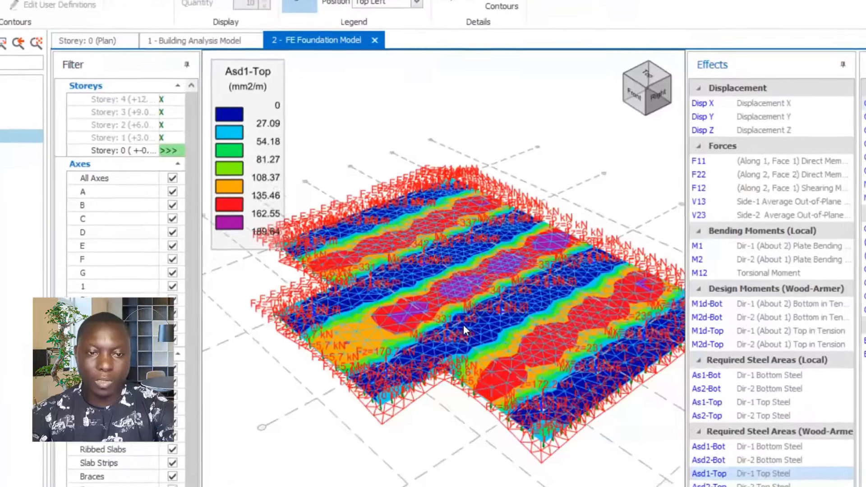
{"action": "middle_click_drag", "start_coordinate": [464, 326], "coordinate": [495, 323]}
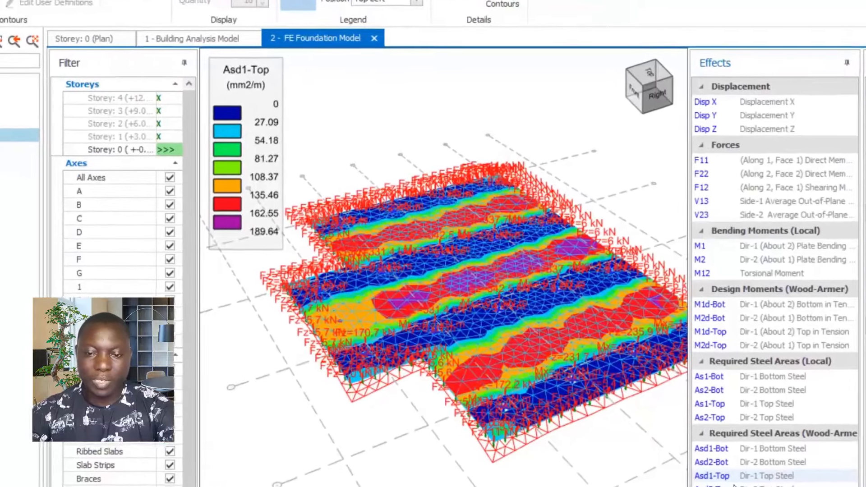
{"action": "left_click", "coordinate": [734, 486]}
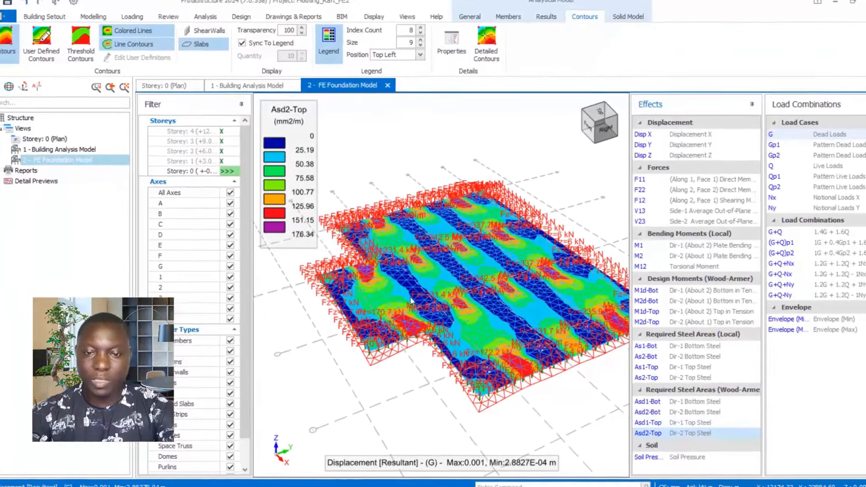
{"action": "scroll", "coordinate": [410, 297], "scroll_direction": "down", "scroll_amount": 2}
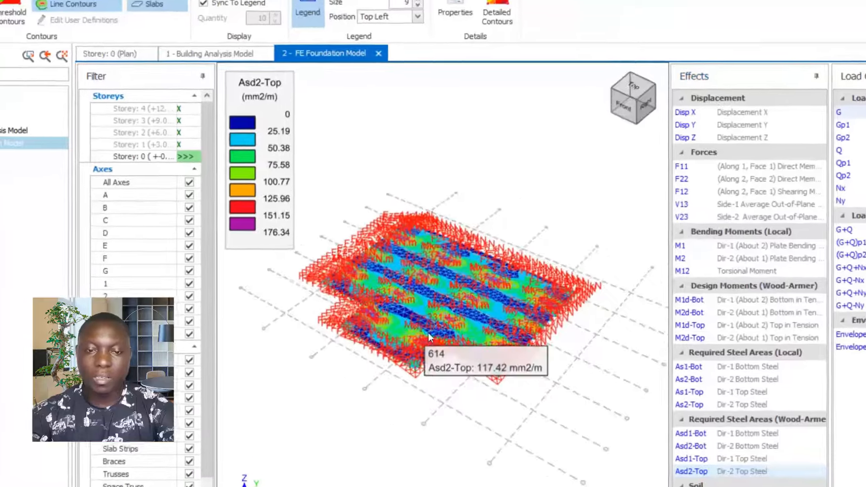
{"action": "scroll", "coordinate": [369, 296], "scroll_direction": "up", "scroll_amount": 4}
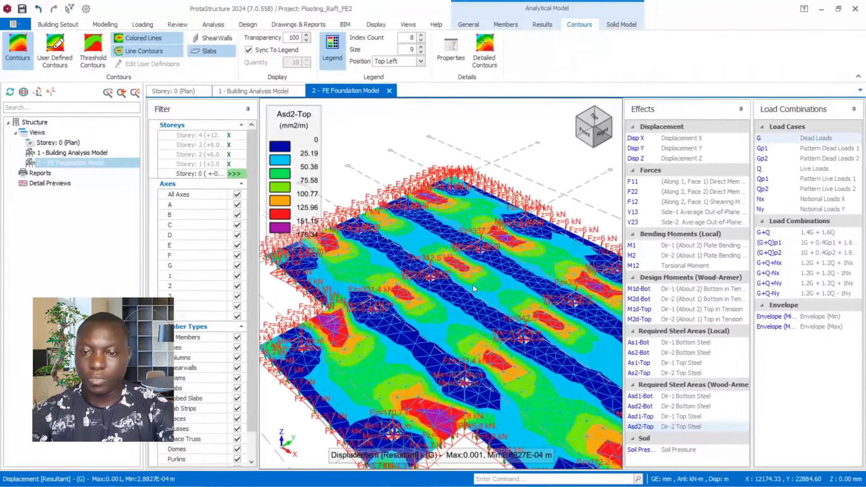
{"action": "scroll", "coordinate": [504, 302], "scroll_direction": "down", "scroll_amount": 1}
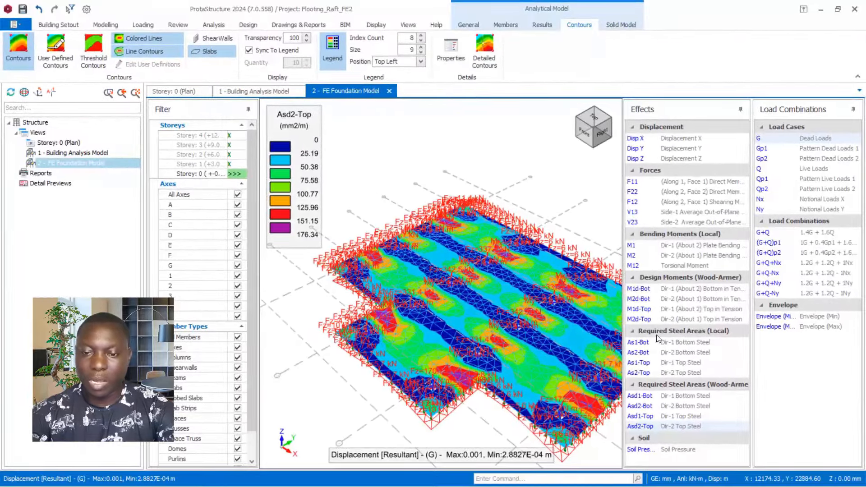
Step: Display the Soil Pressure contours on the raft and examine the pressure beneath the columns, between them and along the edges
{"action": "scroll", "coordinate": [487, 294], "scroll_direction": "down", "scroll_amount": 2}
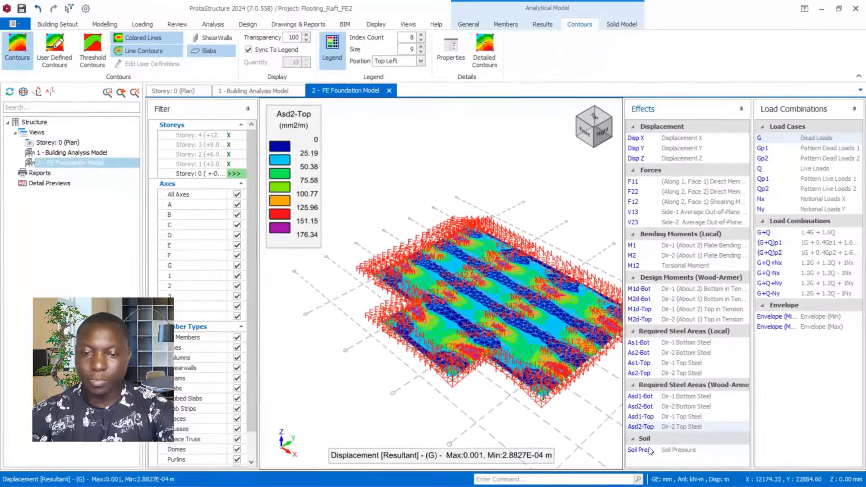
{"action": "left_click", "coordinate": [648, 450]}
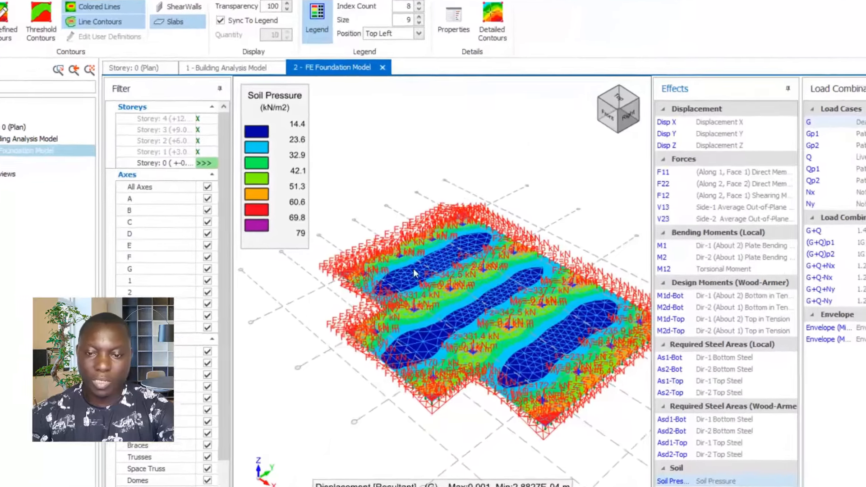
{"action": "scroll", "coordinate": [413, 269], "scroll_direction": "up", "scroll_amount": 4}
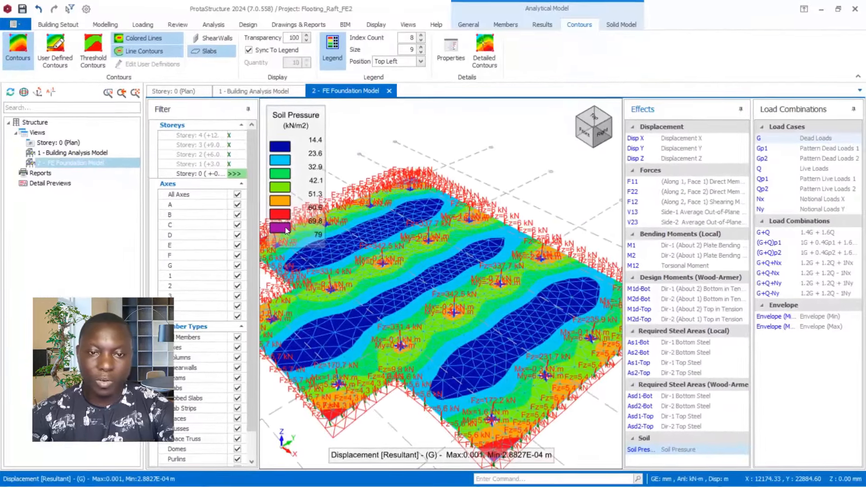
{"action": "scroll", "coordinate": [474, 305], "scroll_direction": "down", "scroll_amount": 2}
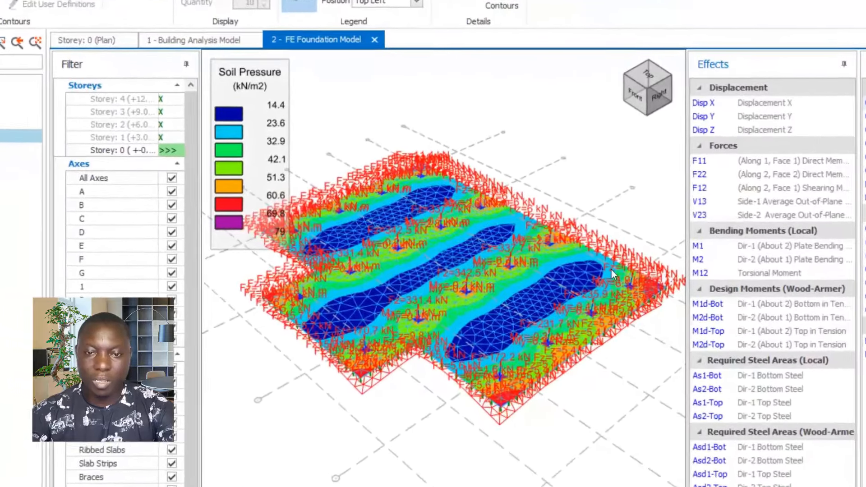
{"action": "scroll", "coordinate": [539, 220], "scroll_direction": "up", "scroll_amount": 5}
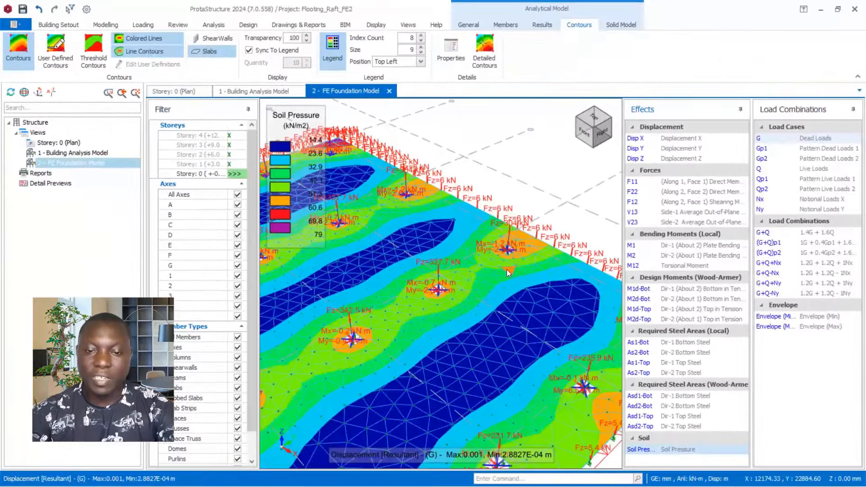
{"action": "scroll", "coordinate": [507, 269], "scroll_direction": "up", "scroll_amount": 4}
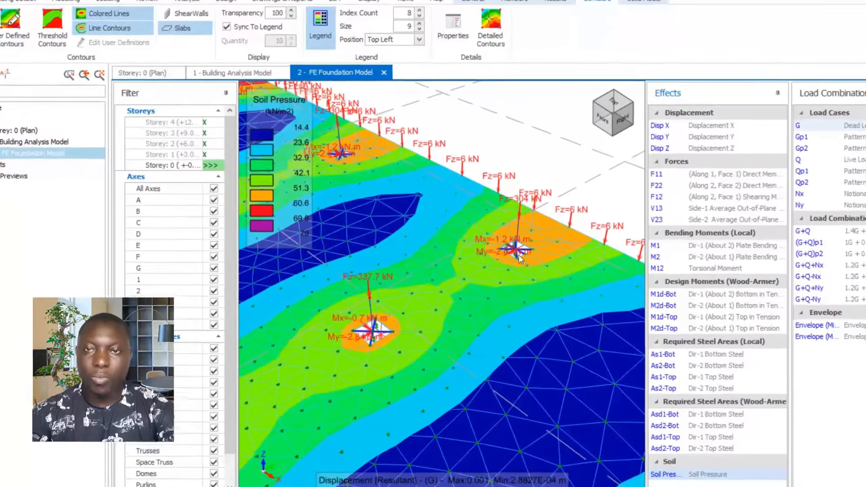
{"action": "scroll", "coordinate": [521, 258], "scroll_direction": "down", "scroll_amount": 5}
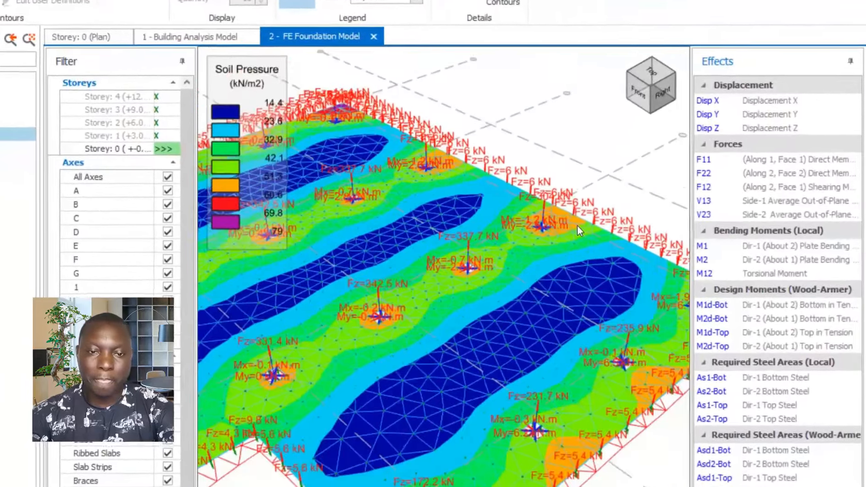
{"action": "scroll", "coordinate": [578, 225], "scroll_direction": "down", "scroll_amount": 5}
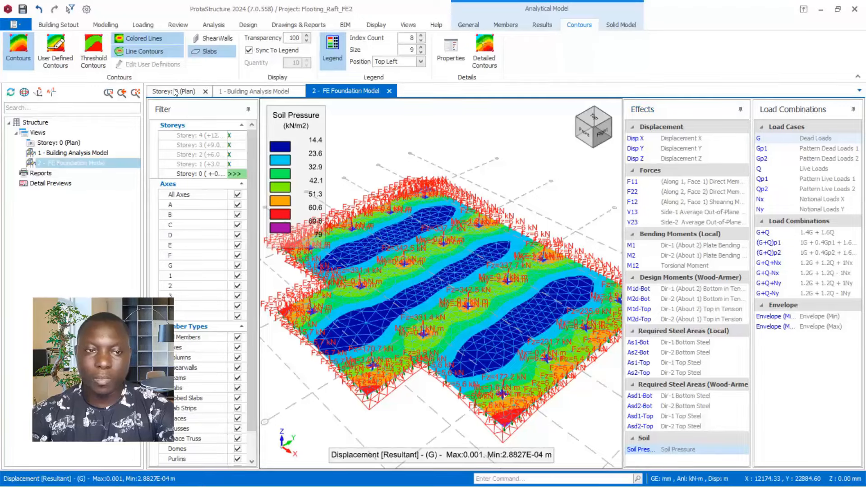
Step: Return to the Storey 0 plan and examine the raft outline and its column layout
{"action": "left_click", "coordinate": [174, 88]}
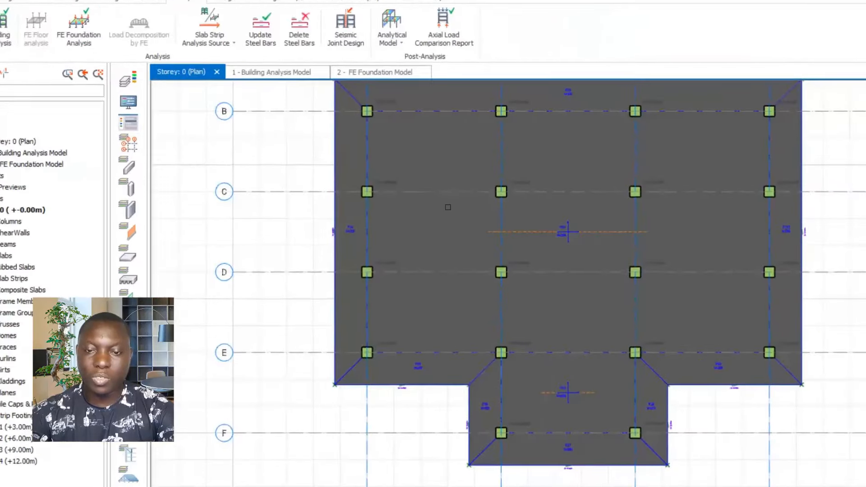
{"action": "scroll", "coordinate": [554, 355], "scroll_direction": "down", "scroll_amount": 2}
{"action": "scroll", "coordinate": [578, 307], "scroll_direction": "up", "scroll_amount": 1}
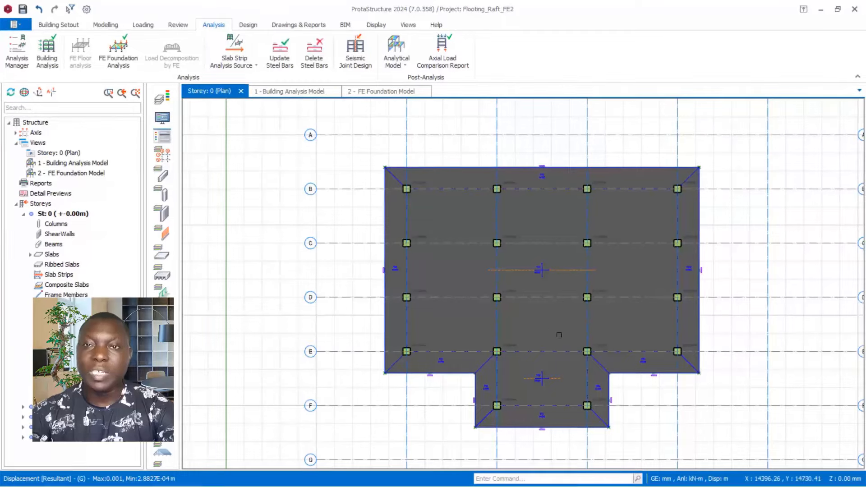
{"action": "scroll", "coordinate": [662, 377], "scroll_direction": "up", "scroll_amount": 1}
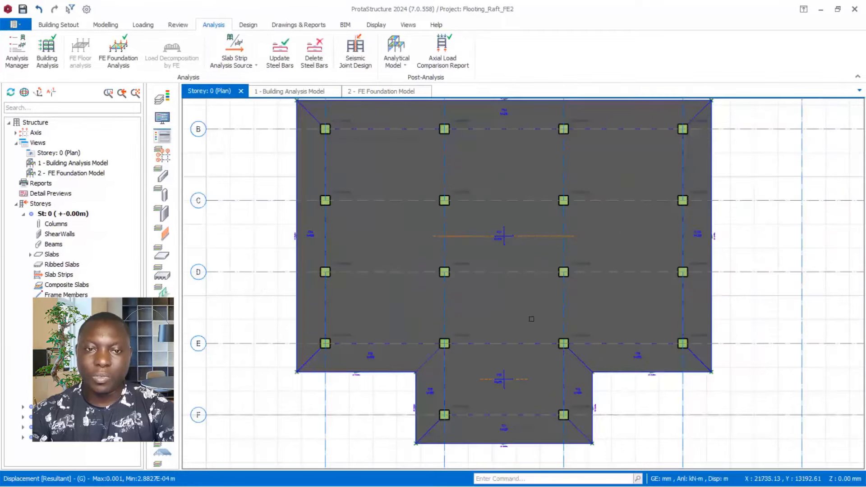
{"action": "left_click", "coordinate": [384, 93]}
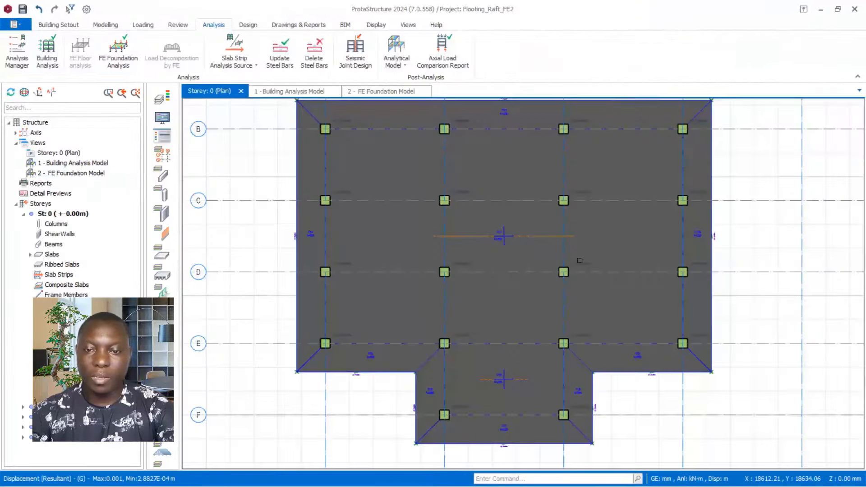
Step: Save the raft foundation project
{"action": "scroll", "coordinate": [545, 265], "scroll_direction": "up", "scroll_amount": 3}
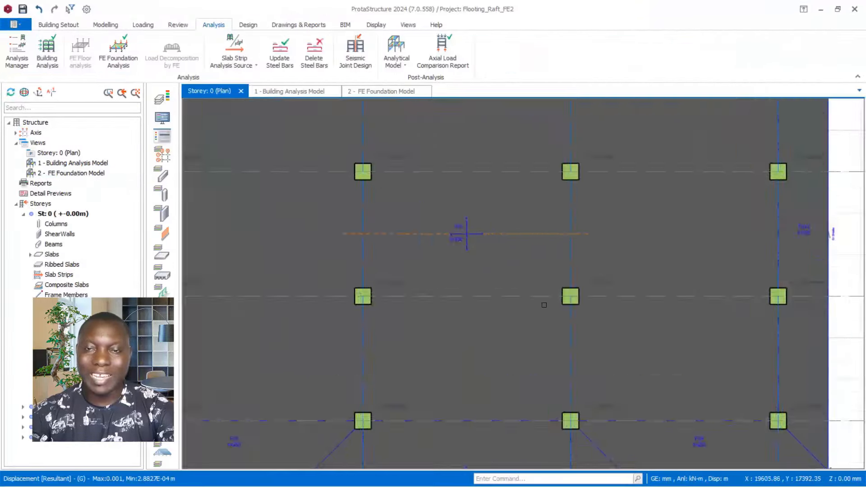
{"action": "scroll", "coordinate": [544, 264], "scroll_direction": "down", "scroll_amount": 3}
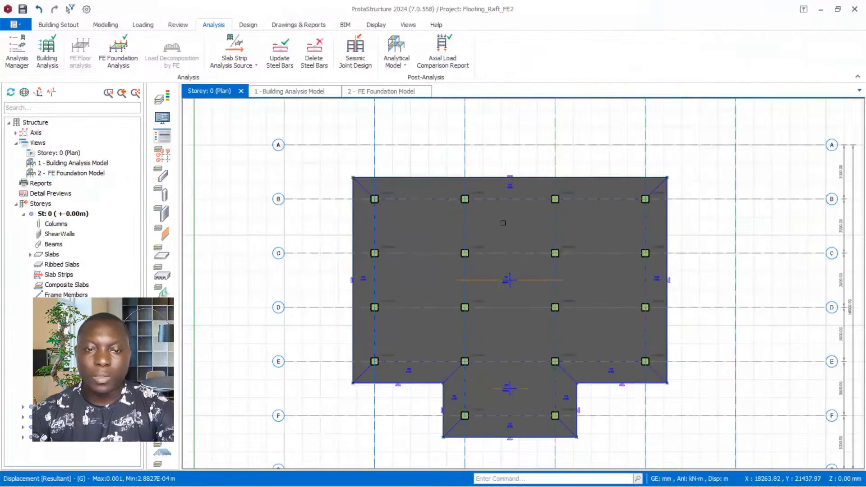
{"action": "scroll", "coordinate": [541, 303], "scroll_direction": "up", "scroll_amount": 1}
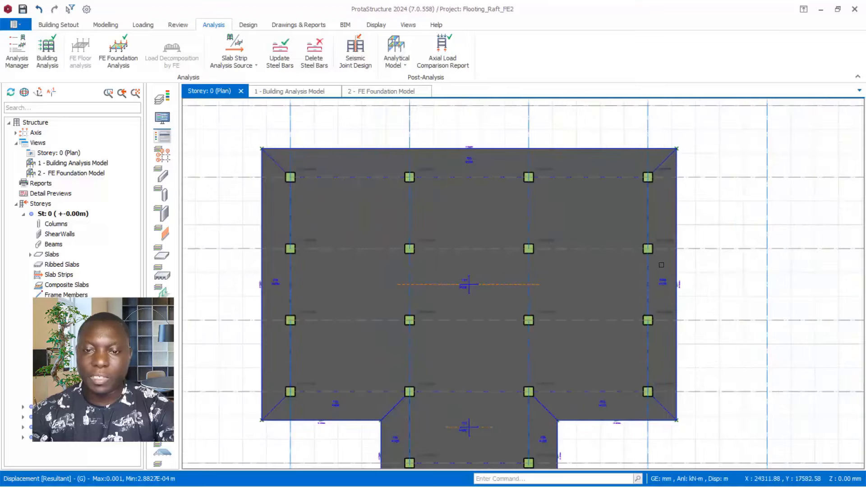
{"action": "scroll", "coordinate": [661, 265], "scroll_direction": "down", "scroll_amount": 2}
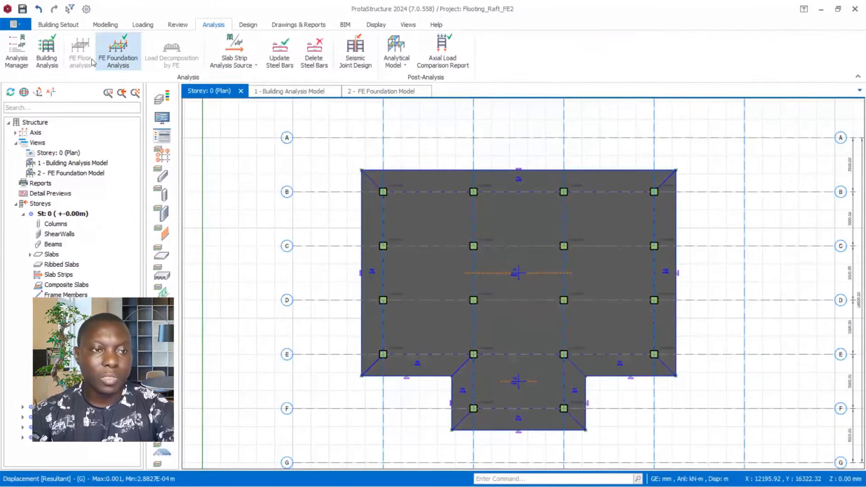
{"action": "left_click", "coordinate": [22, 9]}
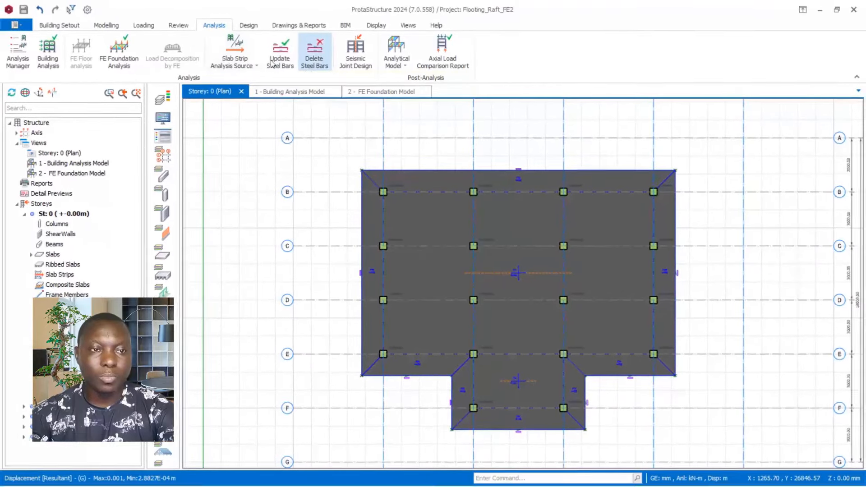
Step: Set up a new X-direction slab strip of type FE Strip, using the insertion mode with a scope width
{"action": "left_click", "coordinate": [105, 25]}
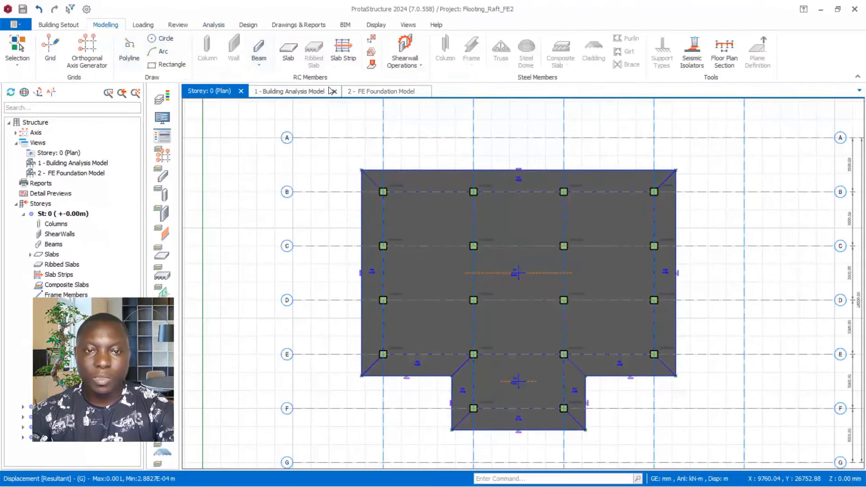
{"action": "left_click", "coordinate": [343, 50]}
{"action": "scroll", "coordinate": [652, 247], "scroll_direction": "up", "scroll_amount": 3}
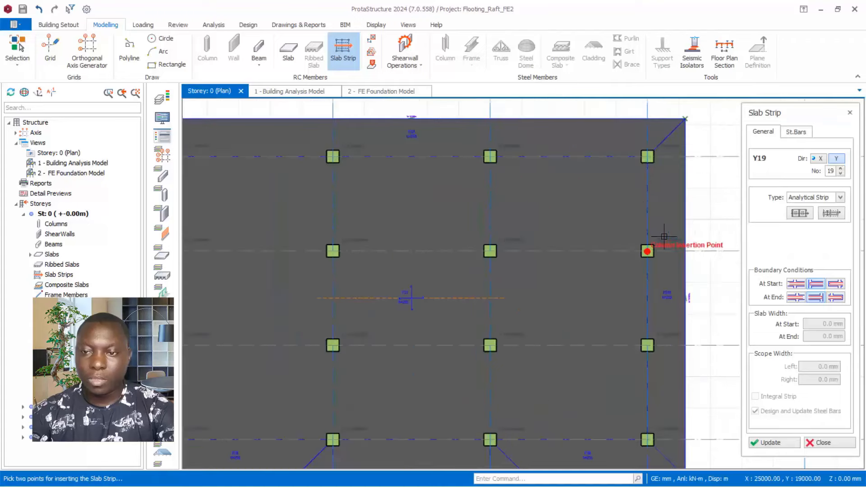
{"action": "scroll", "coordinate": [645, 226], "scroll_direction": "down", "scroll_amount": 2}
{"action": "left_click", "coordinate": [819, 159]}
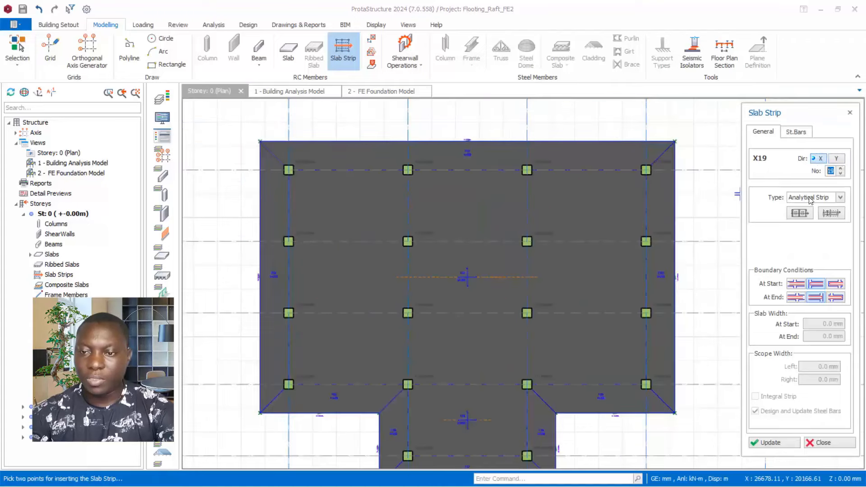
{"action": "left_click", "coordinate": [826, 199]}
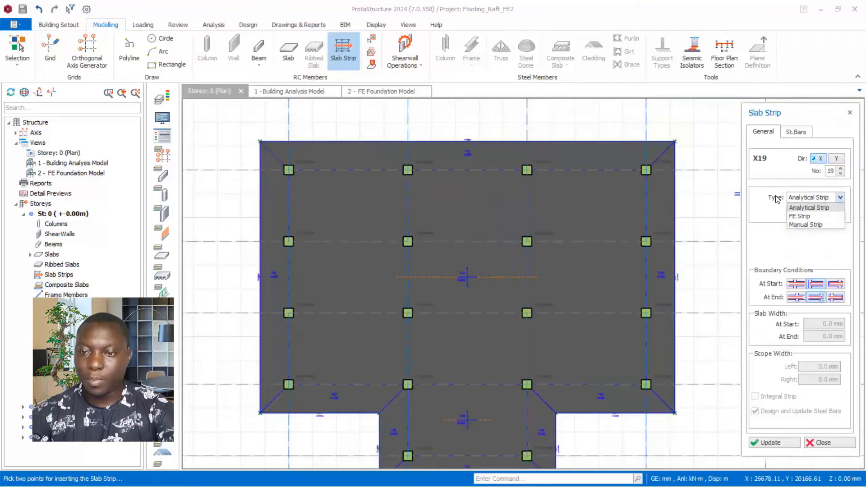
{"action": "left_click", "coordinate": [806, 217]}
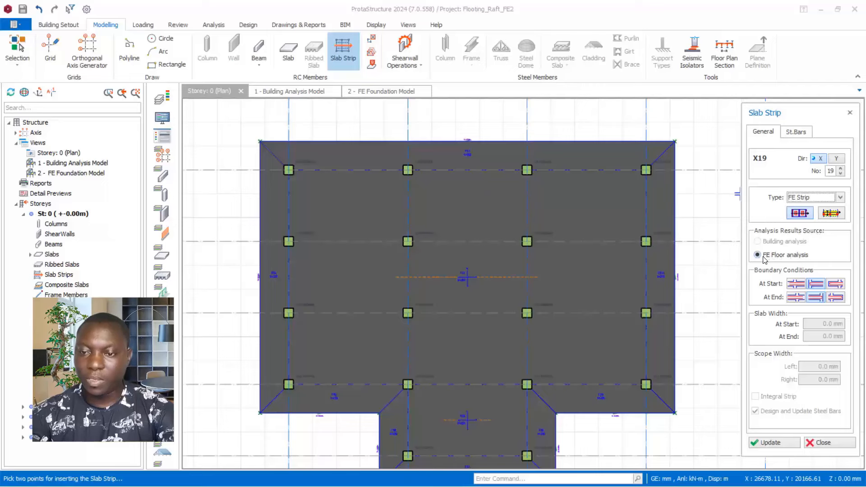
{"action": "left_click", "coordinate": [833, 215]}
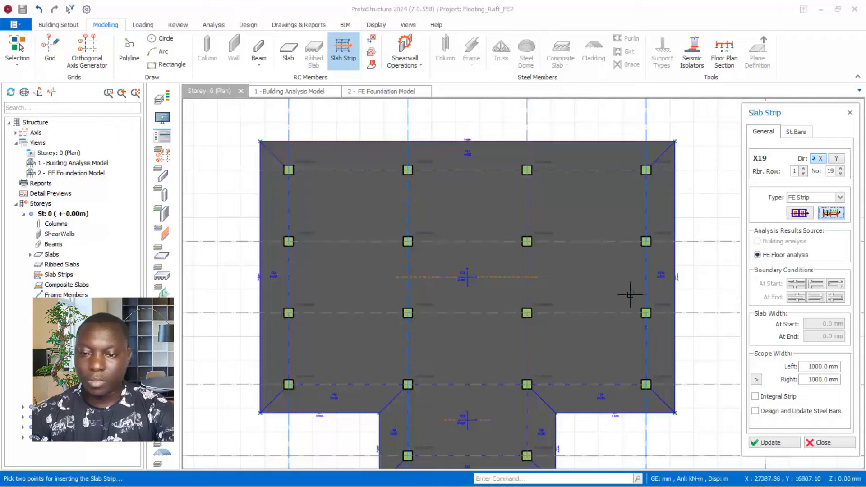
Step: Insert the FE strip across the raft's full width, from edge to edge midway between axes C and D
{"action": "scroll", "coordinate": [511, 166], "scroll_direction": "down", "scroll_amount": 1}
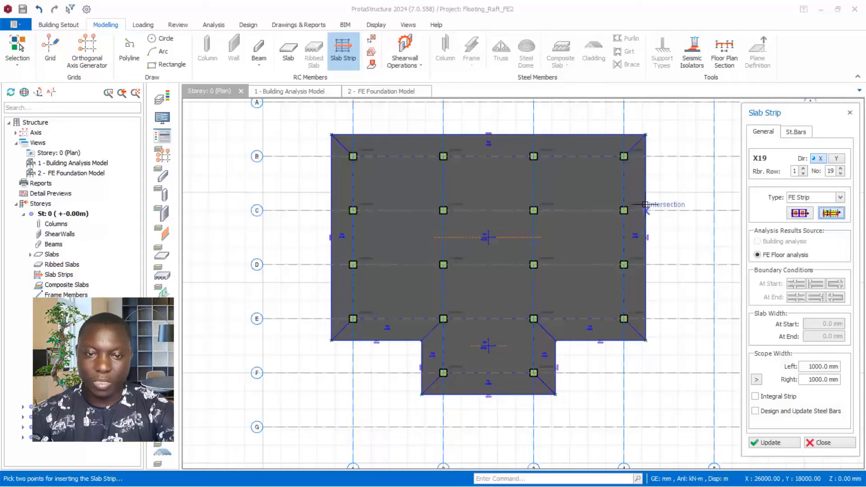
{"action": "scroll", "coordinate": [646, 203], "scroll_direction": "up", "scroll_amount": 1}
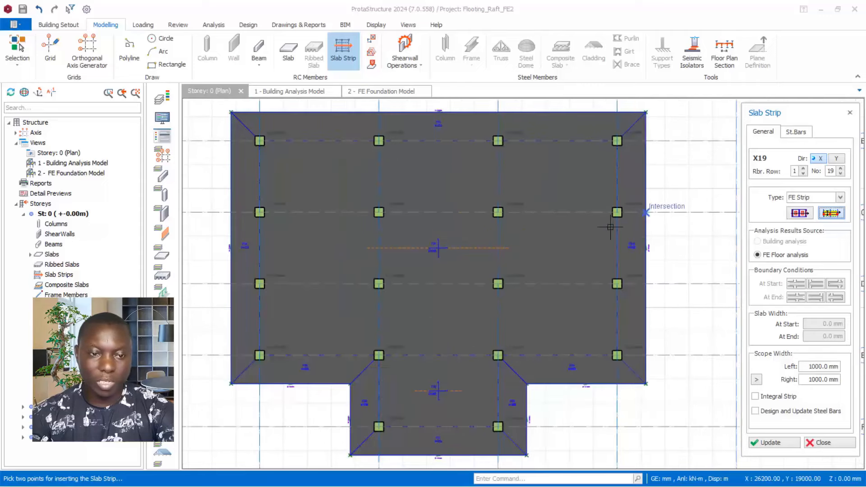
{"action": "left_click", "coordinate": [231, 246]}
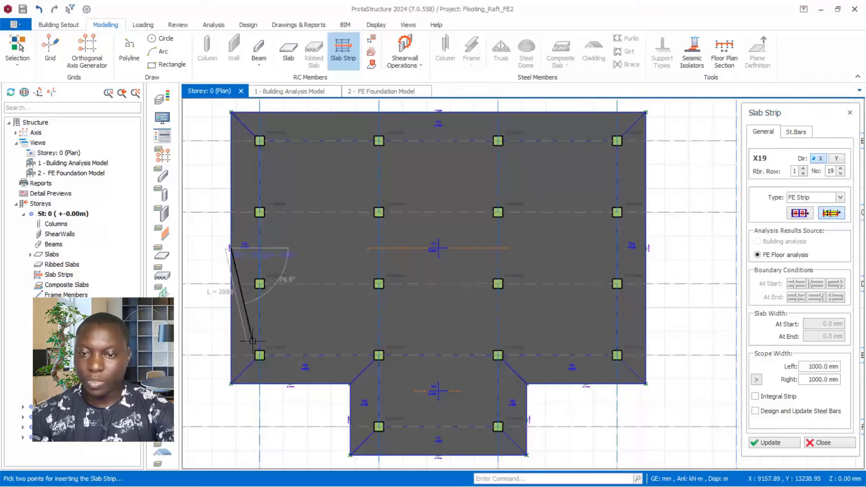
{"action": "left_click", "coordinate": [645, 250]}
Step: Examine the top and bottom bar labels on the new strip between the last two column lines
{"action": "scroll", "coordinate": [587, 244], "scroll_direction": "up", "scroll_amount": 5}
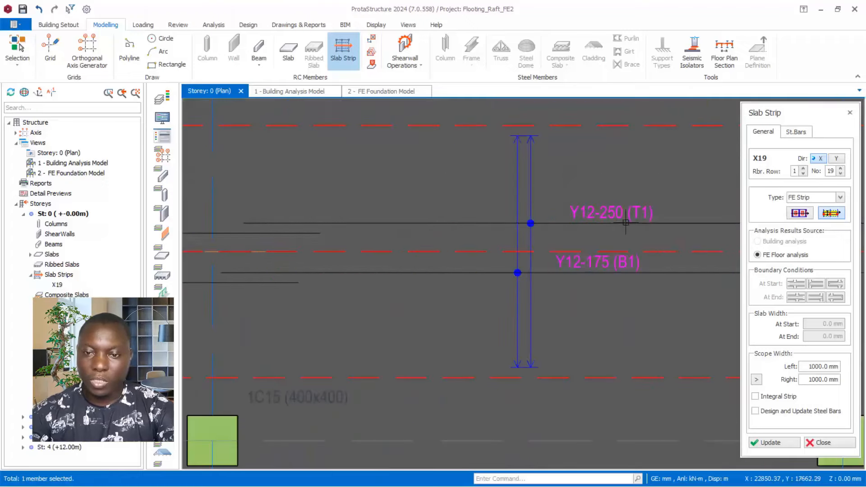
{"action": "scroll", "coordinate": [649, 214], "scroll_direction": "up", "scroll_amount": 2}
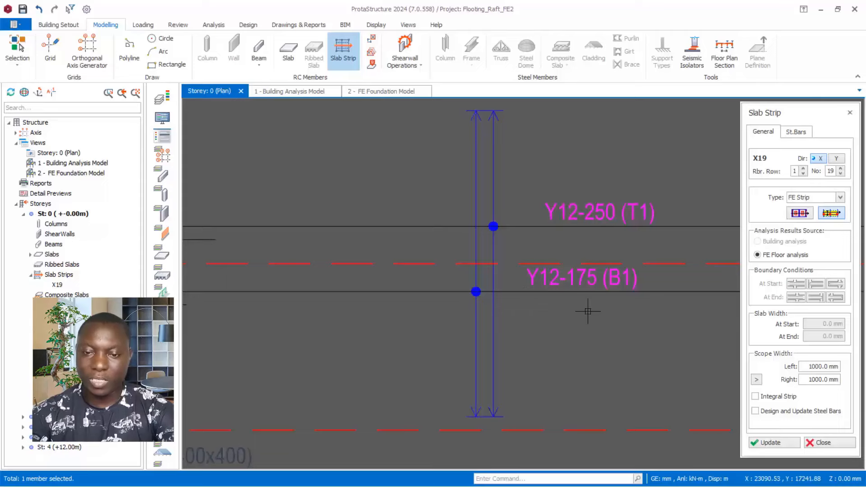
{"action": "scroll", "coordinate": [562, 230], "scroll_direction": "down", "scroll_amount": 2}
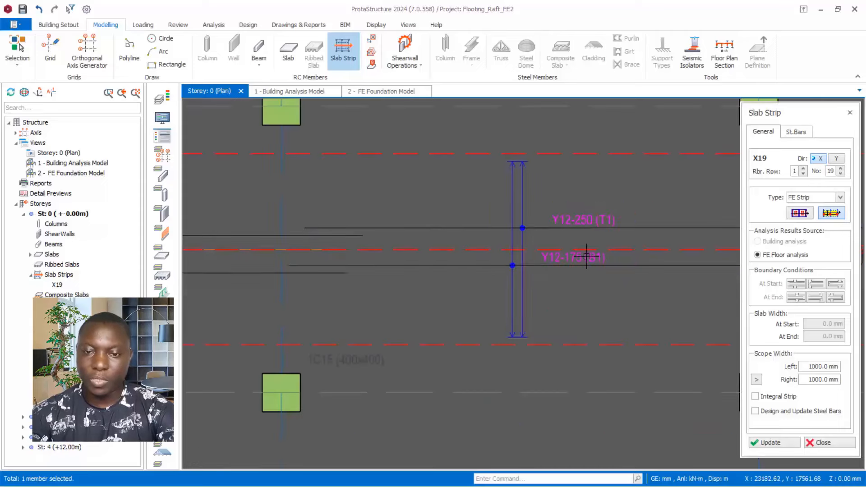
{"action": "scroll", "coordinate": [586, 257], "scroll_direction": "down", "scroll_amount": 1}
{"action": "scroll", "coordinate": [581, 256], "scroll_direction": "up", "scroll_amount": 2}
{"action": "scroll", "coordinate": [598, 206], "scroll_direction": "down", "scroll_amount": 1}
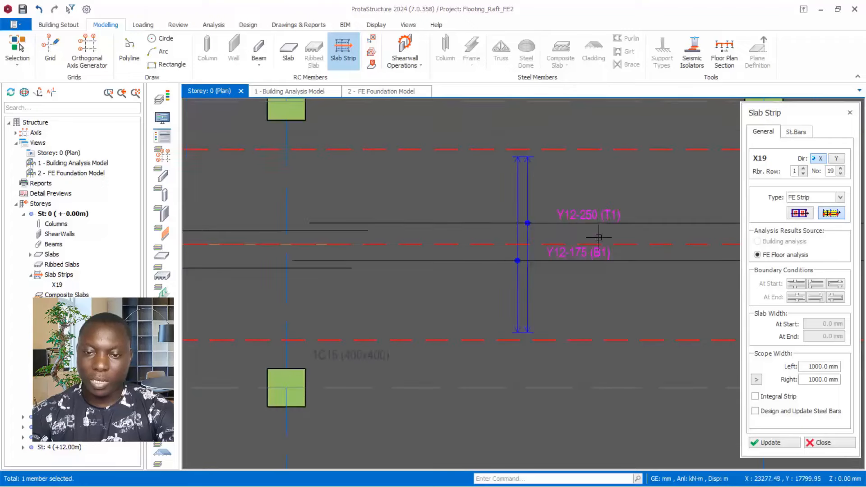
{"action": "scroll", "coordinate": [596, 244], "scroll_direction": "up", "scroll_amount": 3}
{"action": "scroll", "coordinate": [588, 212], "scroll_direction": "down", "scroll_amount": 2}
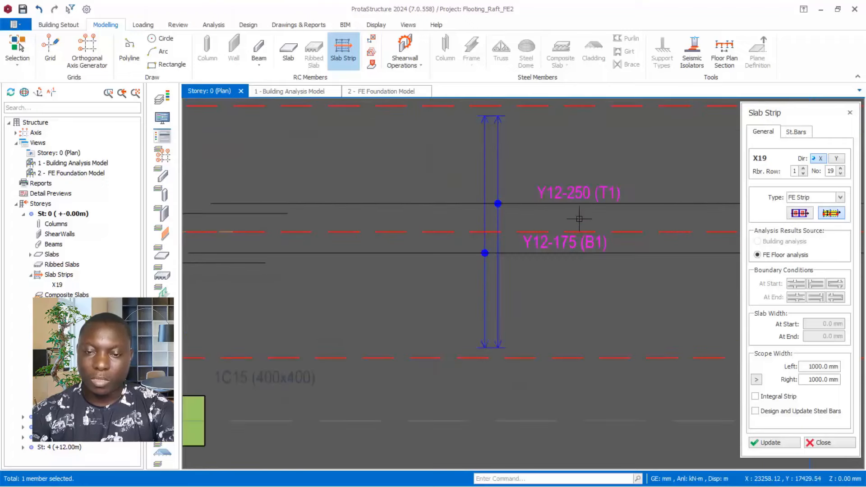
{"action": "scroll", "coordinate": [582, 211], "scroll_direction": "up", "scroll_amount": 1}
{"action": "scroll", "coordinate": [567, 181], "scroll_direction": "up", "scroll_amount": 1}
{"action": "scroll", "coordinate": [586, 178], "scroll_direction": "down", "scroll_amount": 7}
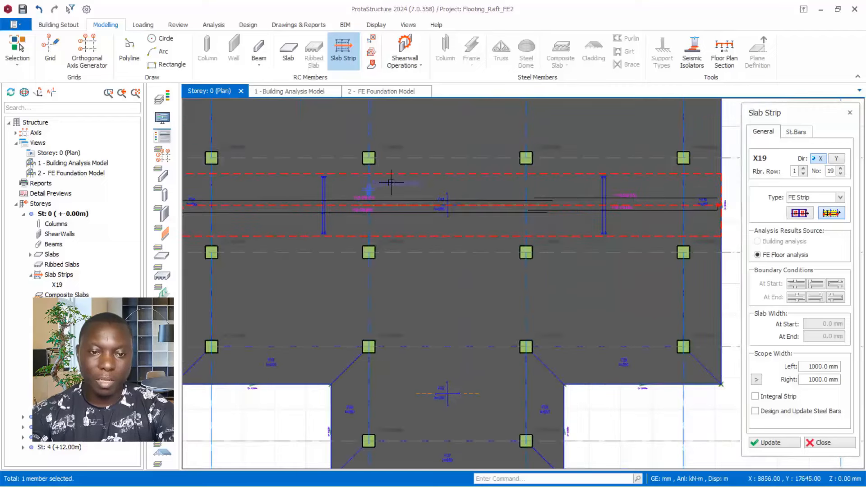
Step: Examine the strip's bar labels beside column 1C14 and the strip's reinforcement layout across the raft
{"action": "scroll", "coordinate": [392, 201], "scroll_direction": "up", "scroll_amount": 4}
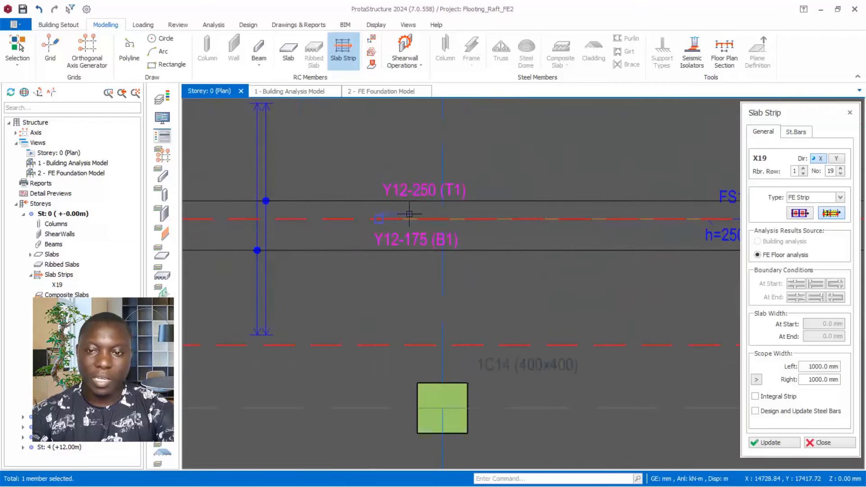
{"action": "scroll", "coordinate": [406, 215], "scroll_direction": "down", "scroll_amount": 5}
{"action": "scroll", "coordinate": [469, 216], "scroll_direction": "up", "scroll_amount": 2}
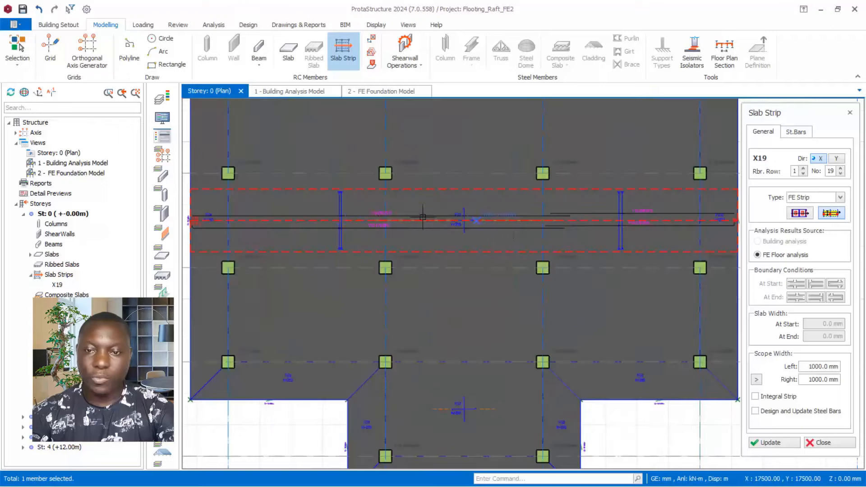
{"action": "scroll", "coordinate": [579, 220], "scroll_direction": "up", "scroll_amount": 1}
{"action": "scroll", "coordinate": [495, 238], "scroll_direction": "down", "scroll_amount": 1}
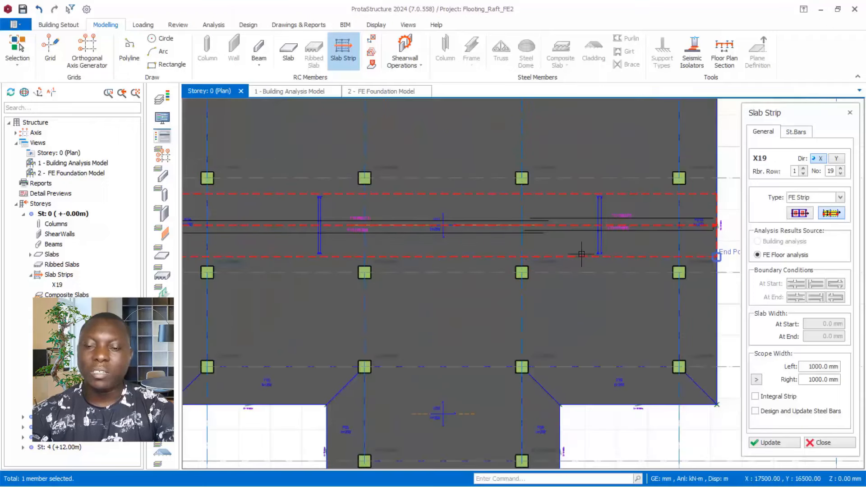
{"action": "scroll", "coordinate": [598, 249], "scroll_direction": "up", "scroll_amount": 2}
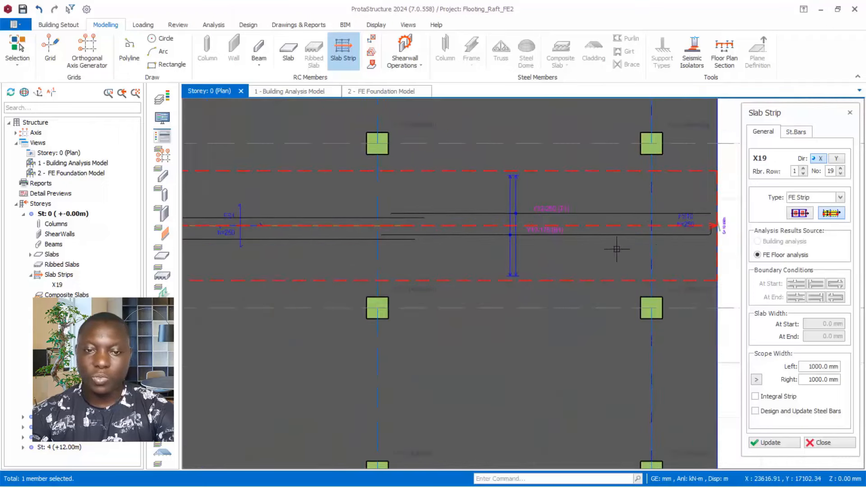
{"action": "scroll", "coordinate": [683, 237], "scroll_direction": "down", "scroll_amount": 5}
{"action": "scroll", "coordinate": [638, 242], "scroll_direction": "up", "scroll_amount": 6}
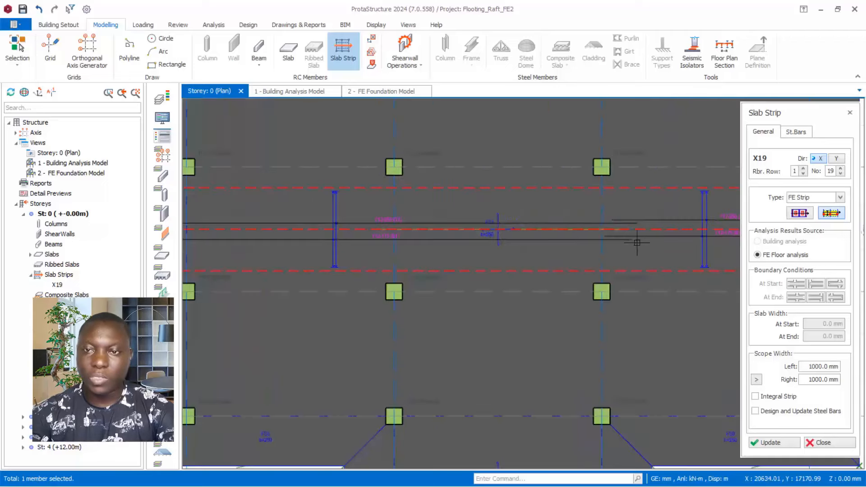
{"action": "scroll", "coordinate": [524, 286], "scroll_direction": "down", "scroll_amount": 5}
{"action": "scroll", "coordinate": [627, 254], "scroll_direction": "up", "scroll_amount": 4}
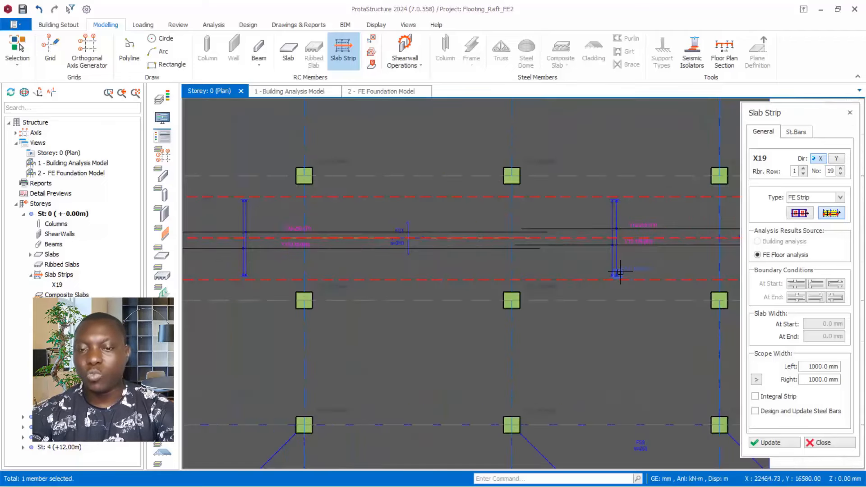
{"action": "scroll", "coordinate": [518, 272], "scroll_direction": "down", "scroll_amount": 5}
{"action": "scroll", "coordinate": [516, 261], "scroll_direction": "up", "scroll_amount": 1}
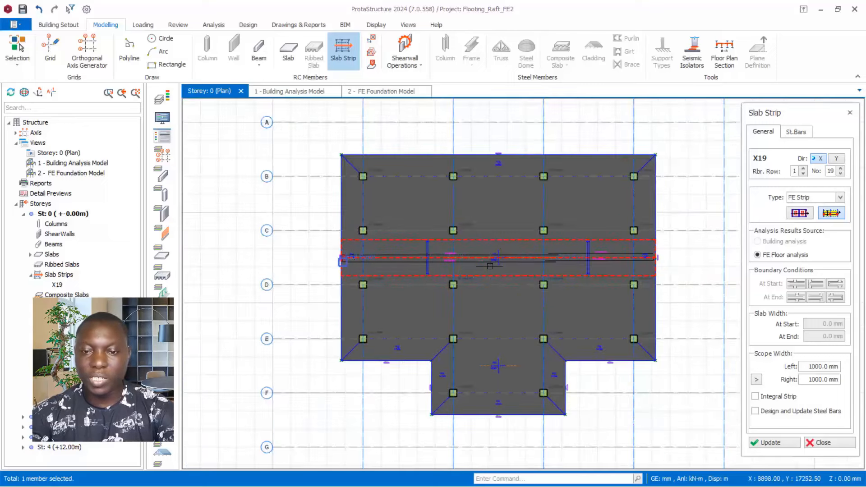
Step: Examine the bar overlap near column 1C15 and the strip's extent between the neighbouring column rows
{"action": "scroll", "coordinate": [542, 258], "scroll_direction": "up", "scroll_amount": 2}
{"action": "scroll", "coordinate": [605, 263], "scroll_direction": "down", "scroll_amount": 4}
{"action": "scroll", "coordinate": [555, 271], "scroll_direction": "up", "scroll_amount": 6}
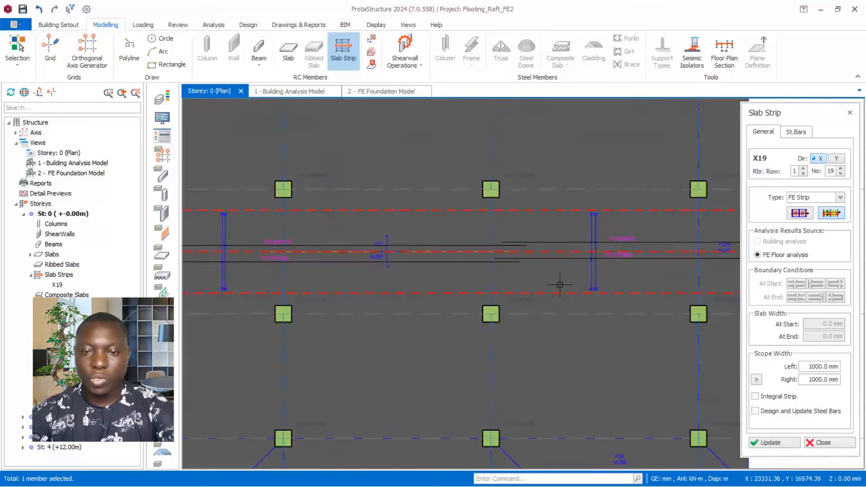
{"action": "scroll", "coordinate": [514, 246], "scroll_direction": "up", "scroll_amount": 4}
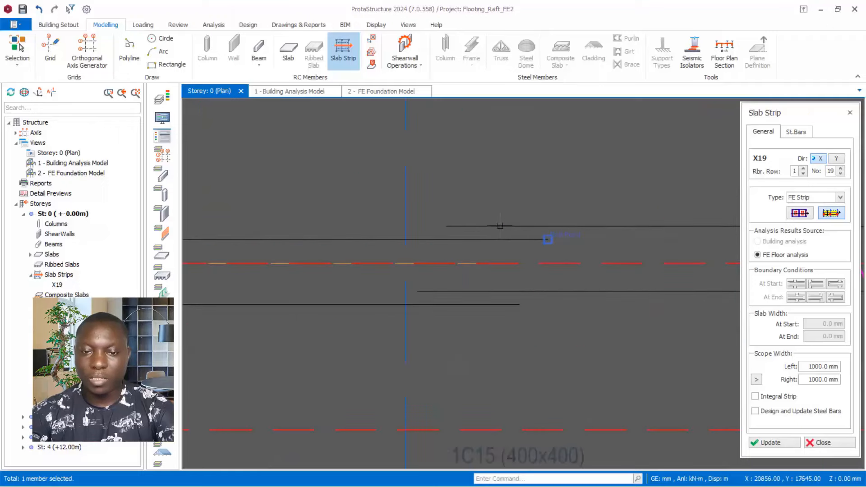
{"action": "scroll", "coordinate": [496, 221], "scroll_direction": "down", "scroll_amount": 6}
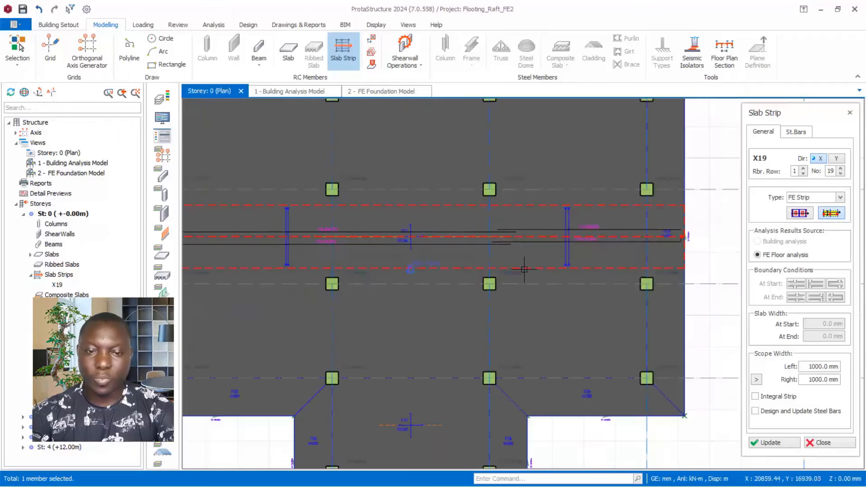
{"action": "scroll", "coordinate": [321, 276], "scroll_direction": "up", "scroll_amount": 2}
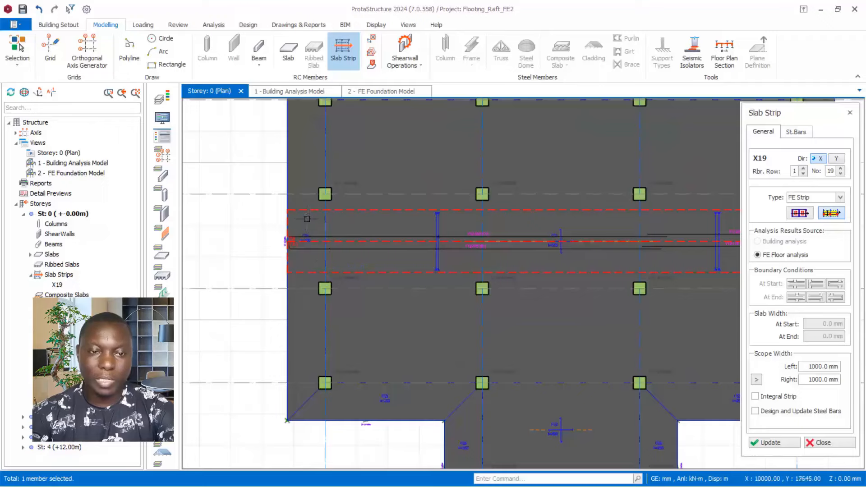
{"action": "scroll", "coordinate": [293, 215], "scroll_direction": "down", "scroll_amount": 3}
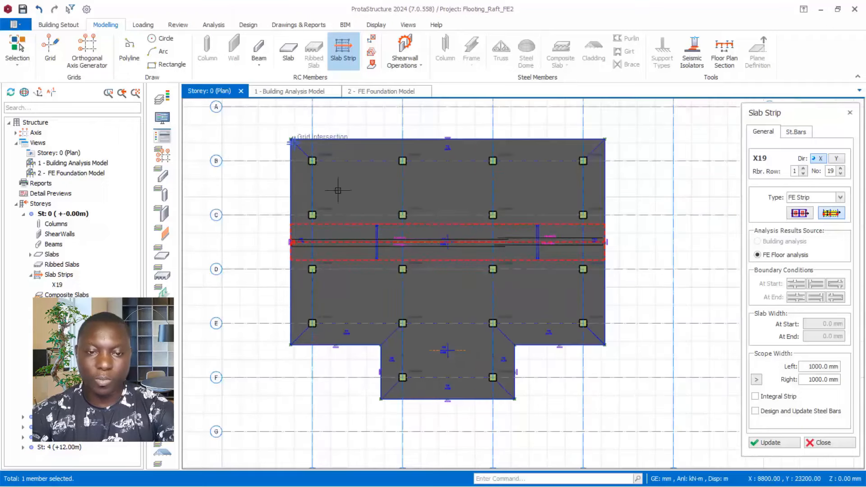
{"action": "scroll", "coordinate": [378, 261], "scroll_direction": "up", "scroll_amount": 2}
{"action": "scroll", "coordinate": [378, 261], "scroll_direction": "up", "scroll_amount": 1}
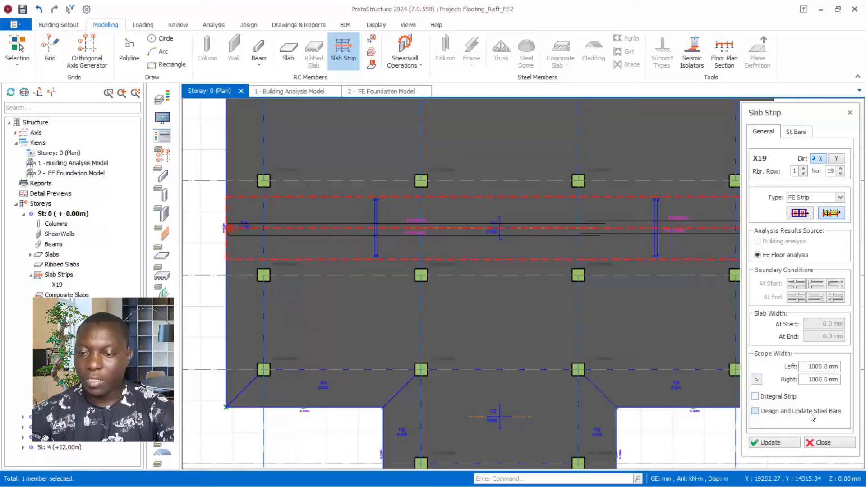
Step: Turn on steel bar design and updating for strip X19 and extend its left scope to the raft's edge beyond axis B, 5700 mm
{"action": "left_click", "coordinate": [760, 411]}
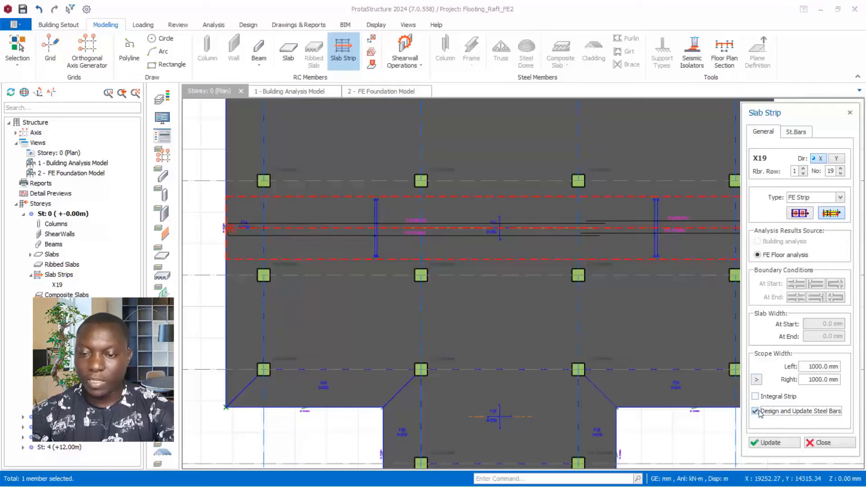
{"action": "left_click", "coordinate": [757, 379]}
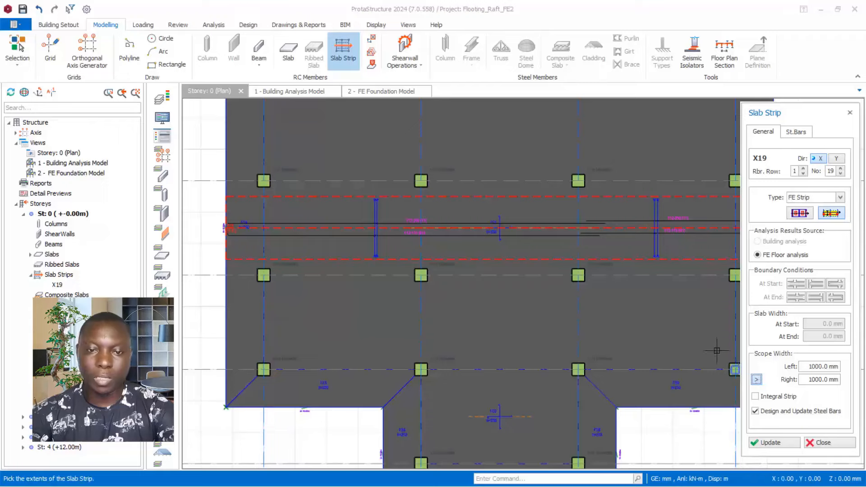
{"action": "scroll", "coordinate": [519, 319], "scroll_direction": "down", "scroll_amount": 3}
{"action": "scroll", "coordinate": [452, 199], "scroll_direction": "up", "scroll_amount": 1}
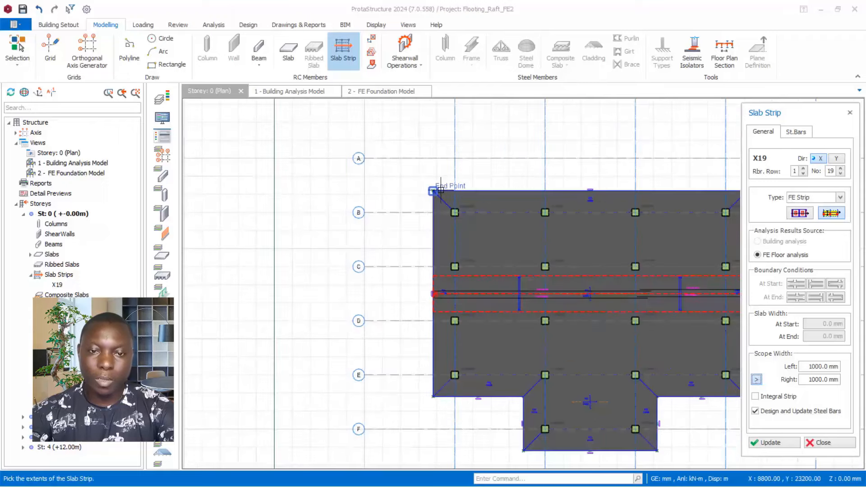
{"action": "left_click", "coordinate": [441, 190]}
{"action": "left_click", "coordinate": [635, 429]}
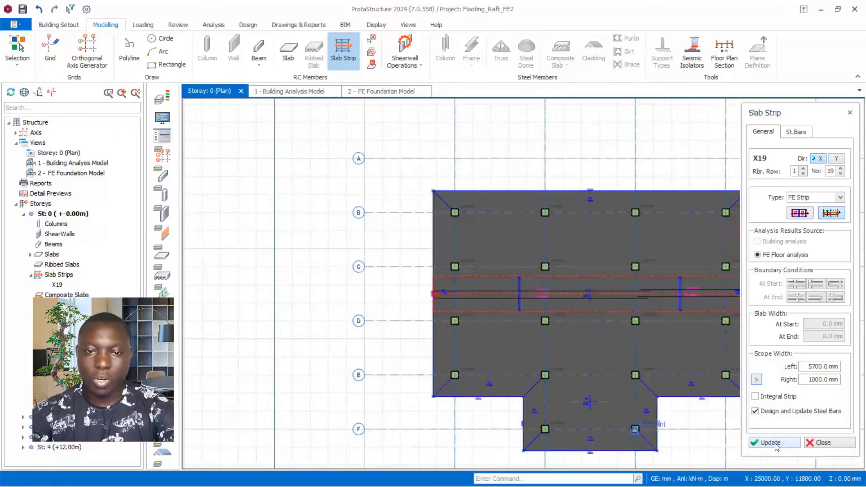
{"action": "left_click", "coordinate": [776, 443]}
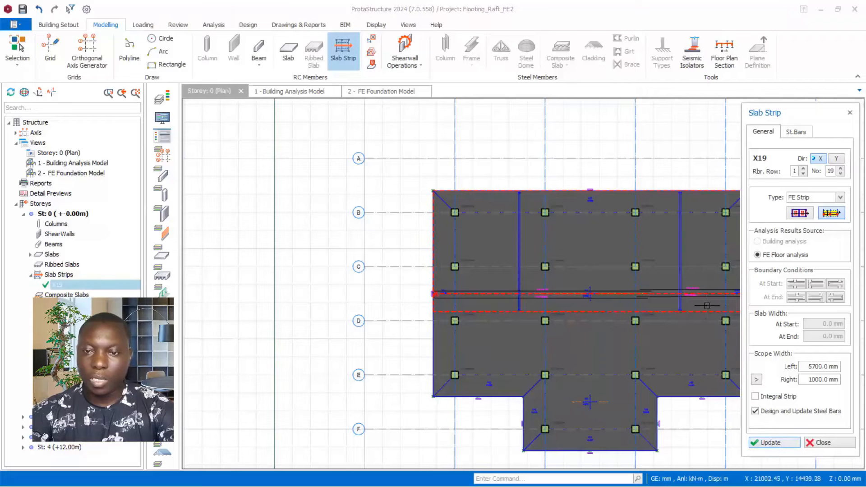
Step: Examine strip X19's bar labels, laps and distribution lines between the raft's edge beyond axis B and axis D
{"action": "scroll", "coordinate": [707, 304], "scroll_direction": "up", "scroll_amount": 2}
{"action": "scroll", "coordinate": [652, 209], "scroll_direction": "up", "scroll_amount": 2}
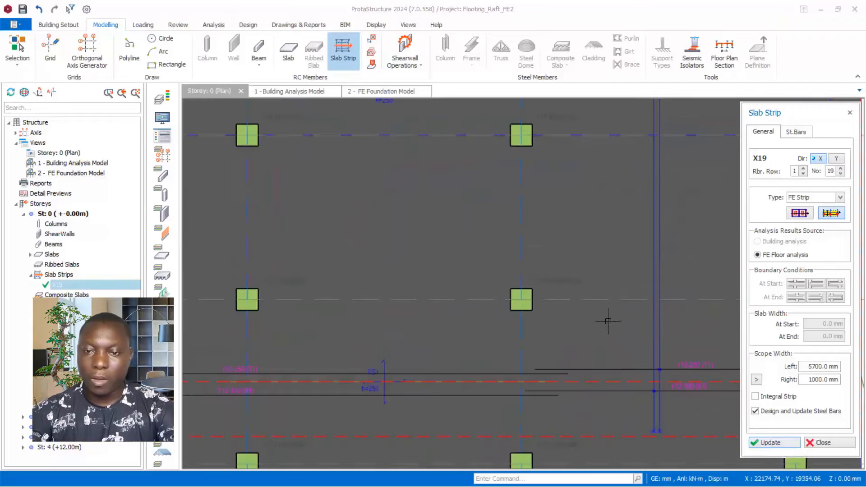
{"action": "scroll", "coordinate": [650, 253], "scroll_direction": "down", "scroll_amount": 1}
{"action": "scroll", "coordinate": [640, 252], "scroll_direction": "down", "scroll_amount": 3}
{"action": "scroll", "coordinate": [645, 271], "scroll_direction": "up", "scroll_amount": 3}
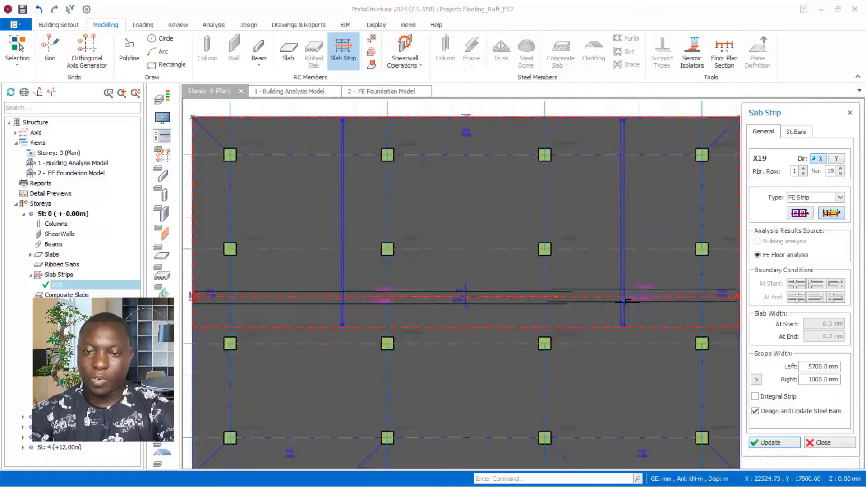
{"action": "scroll", "coordinate": [622, 308], "scroll_direction": "down", "scroll_amount": 1}
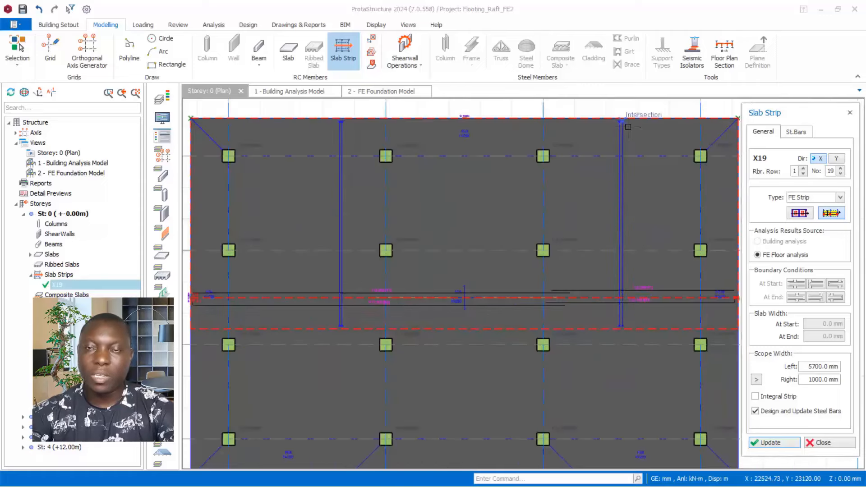
{"action": "scroll", "coordinate": [600, 213], "scroll_direction": "down", "scroll_amount": 3}
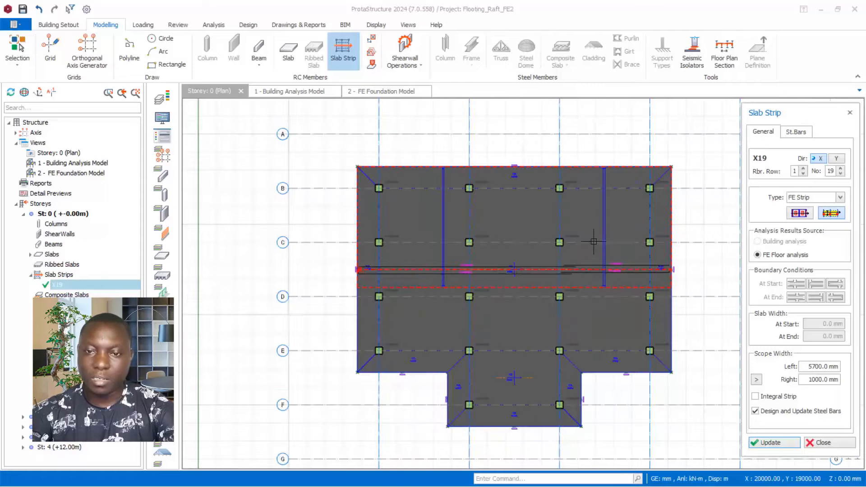
{"action": "scroll", "coordinate": [595, 239], "scroll_direction": "up", "scroll_amount": 4}
{"action": "scroll", "coordinate": [605, 166], "scroll_direction": "down", "scroll_amount": 3}
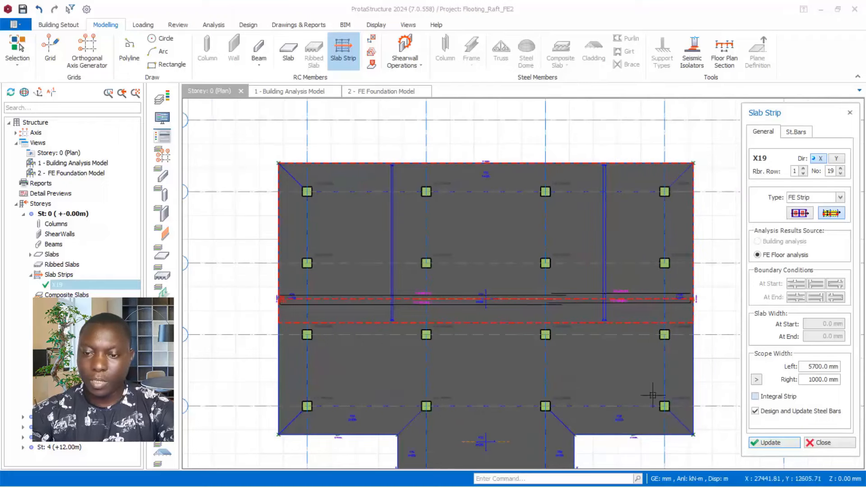
Step: Extend strip X19's right scope to the raft corner beyond axis E, 5700 mm, and update the strip
{"action": "left_click", "coordinate": [757, 380]}
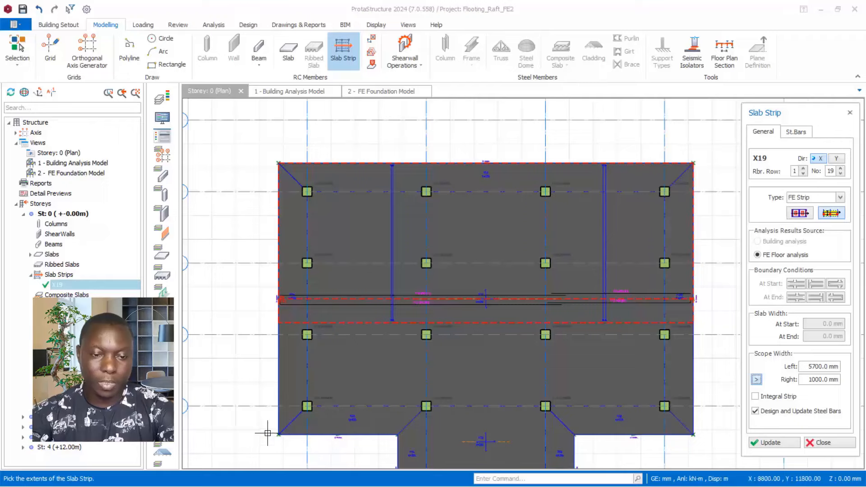
{"action": "scroll", "coordinate": [268, 446], "scroll_direction": "up", "scroll_amount": 3}
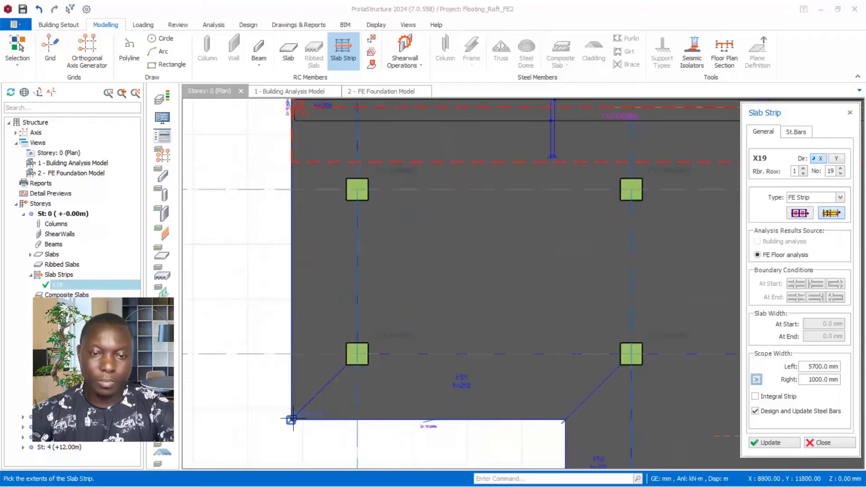
{"action": "left_click", "coordinate": [292, 418]}
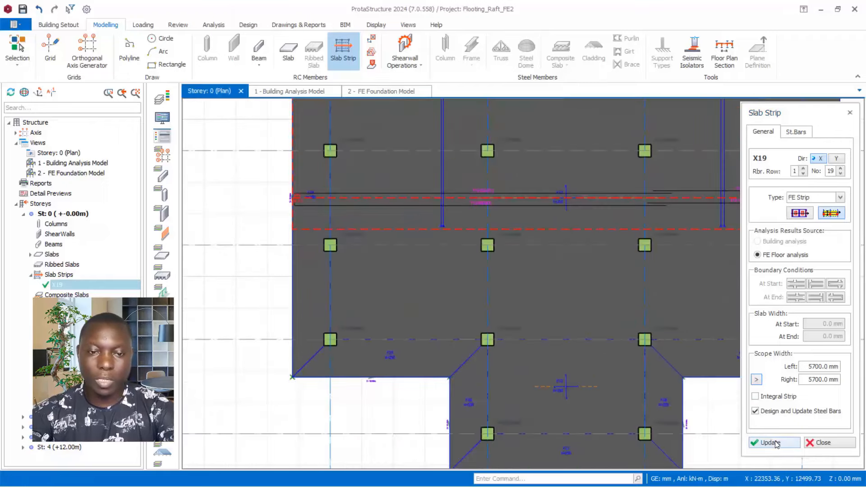
{"action": "left_click", "coordinate": [776, 443]}
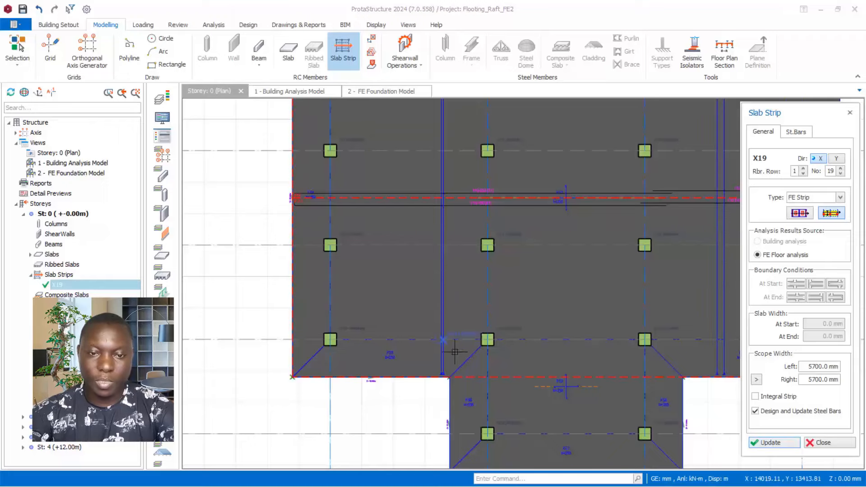
Step: Check the raft projection around axis F, set the strip's left scope width to 1000 mm and re-enter its right scope width
{"action": "scroll", "coordinate": [455, 354], "scroll_direction": "up", "scroll_amount": 2}
{"action": "scroll", "coordinate": [426, 298], "scroll_direction": "down", "scroll_amount": 3}
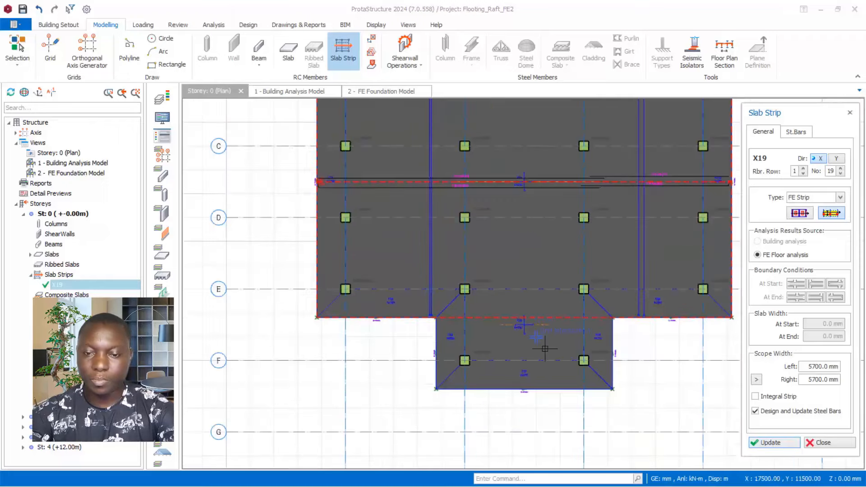
{"action": "scroll", "coordinate": [546, 350], "scroll_direction": "down", "scroll_amount": 2}
{"action": "scroll", "coordinate": [595, 359], "scroll_direction": "up", "scroll_amount": 2}
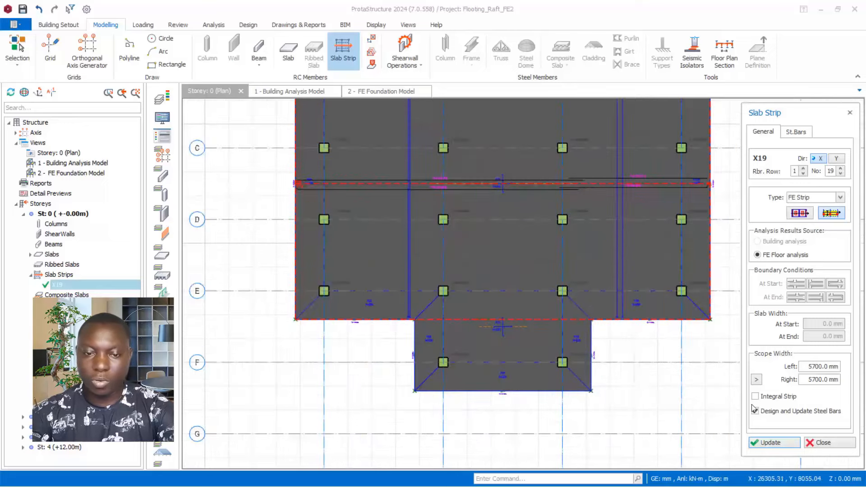
{"action": "scroll", "coordinate": [443, 361], "scroll_direction": "up", "scroll_amount": 2}
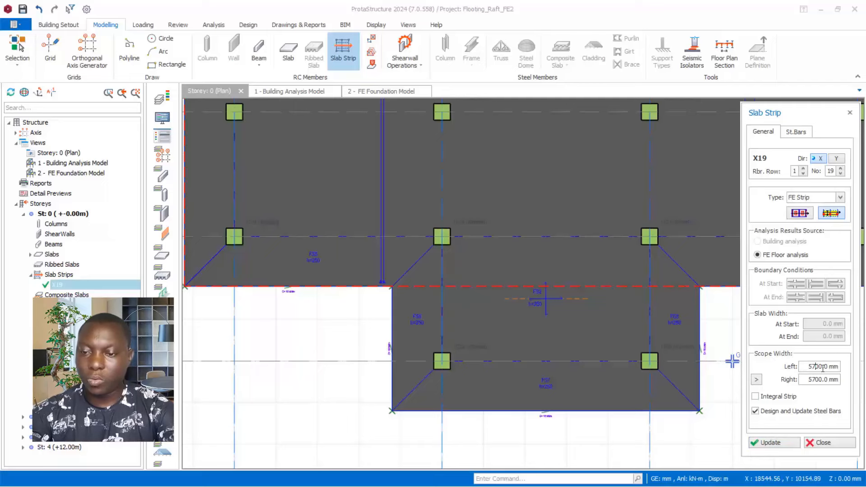
{"action": "left_click", "coordinate": [805, 366]}
{"action": "type", "text": "10"}
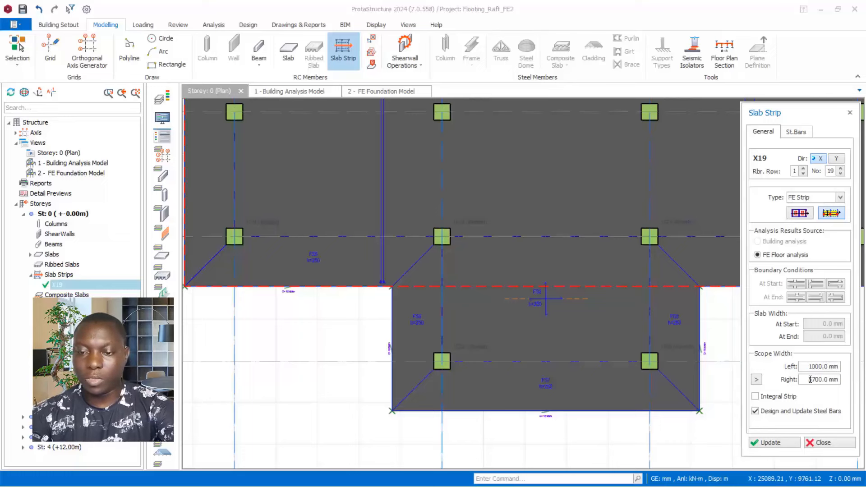
{"action": "left_click_drag", "start_coordinate": [810, 379], "coordinate": [843, 384]}
{"action": "type", "text": "1"}
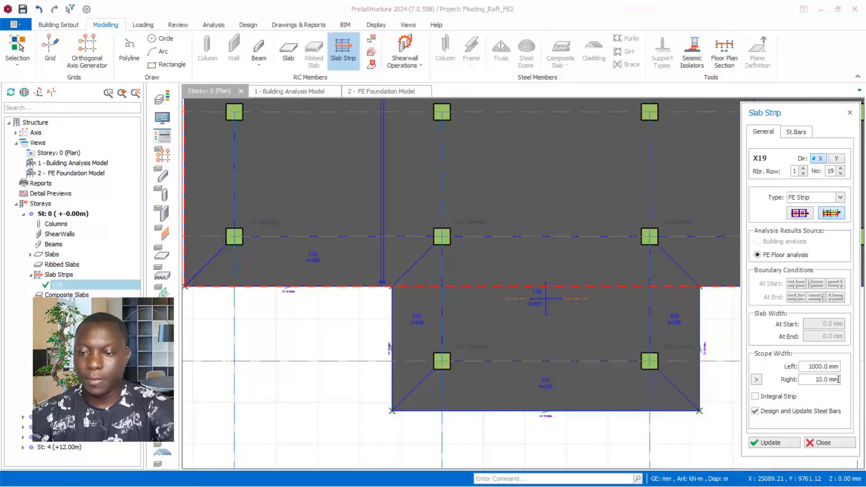
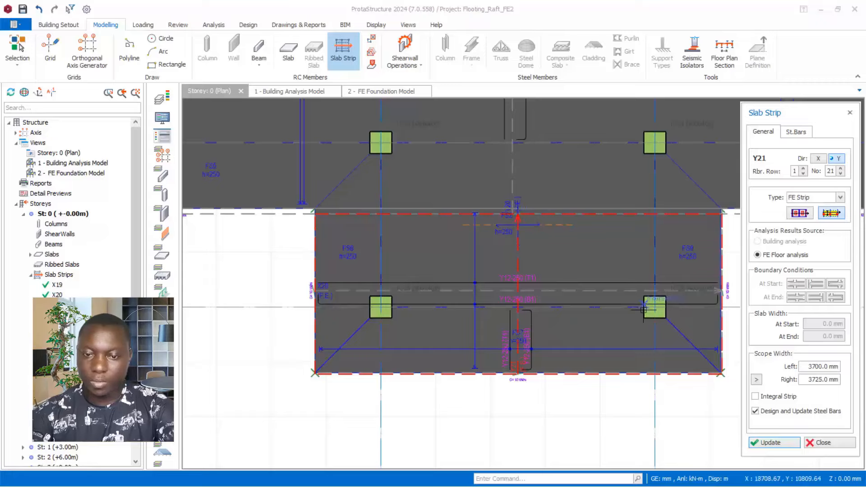
Step: Examine the reinforcement layout of all slab strips in both directions across the main raft and the axis F projection
{"action": "scroll", "coordinate": [523, 318], "scroll_direction": "down", "scroll_amount": 5}
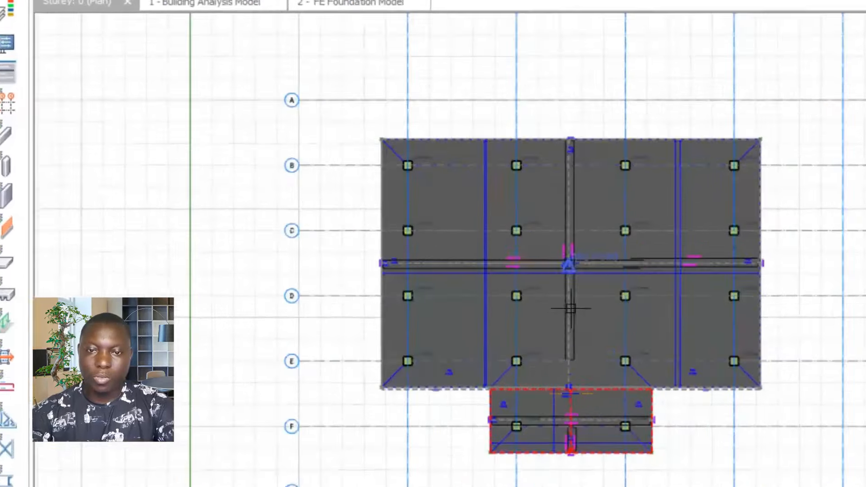
{"action": "scroll", "coordinate": [570, 309], "scroll_direction": "up", "scroll_amount": 2}
{"action": "scroll", "coordinate": [672, 231], "scroll_direction": "up", "scroll_amount": 2}
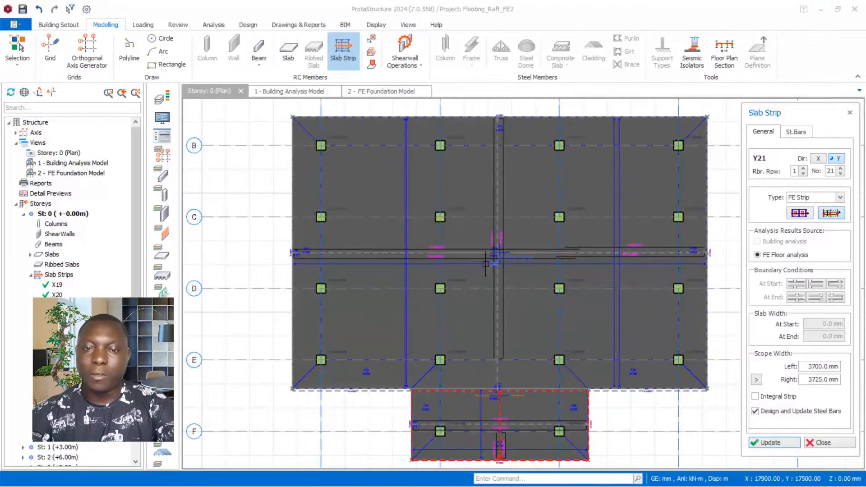
{"action": "scroll", "coordinate": [493, 285], "scroll_direction": "up", "scroll_amount": 1}
{"action": "scroll", "coordinate": [429, 248], "scroll_direction": "down", "scroll_amount": 2}
{"action": "scroll", "coordinate": [448, 227], "scroll_direction": "up", "scroll_amount": 2}
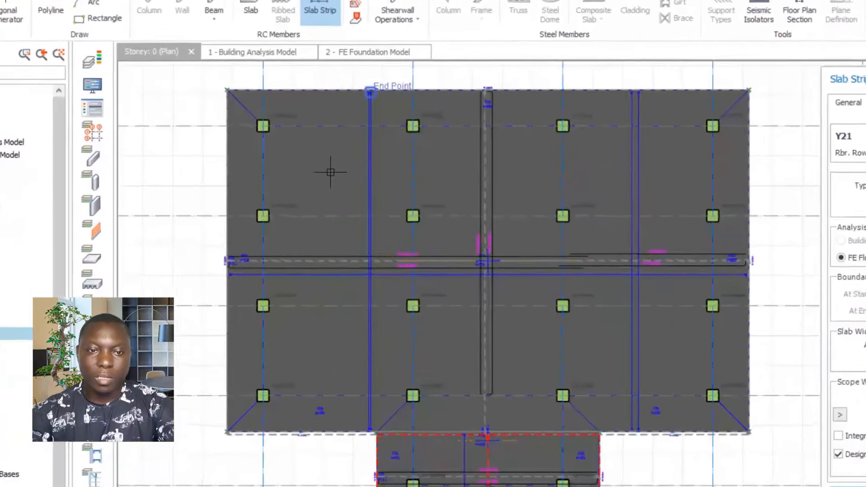
{"action": "scroll", "coordinate": [354, 190], "scroll_direction": "up", "scroll_amount": 1}
{"action": "scroll", "coordinate": [412, 189], "scroll_direction": "down", "scroll_amount": 2}
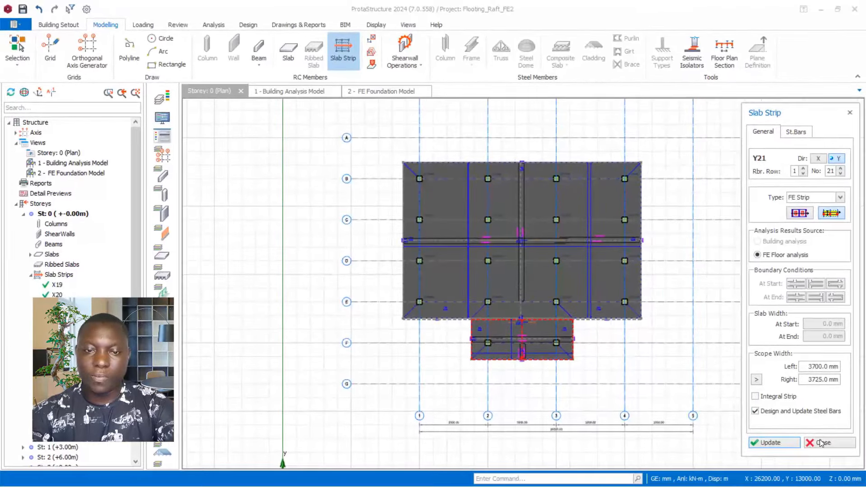
Step: Close the slab strip settings and save the project, and switch the storey 0 view from plan to 3D
{"action": "left_click", "coordinate": [824, 443]}
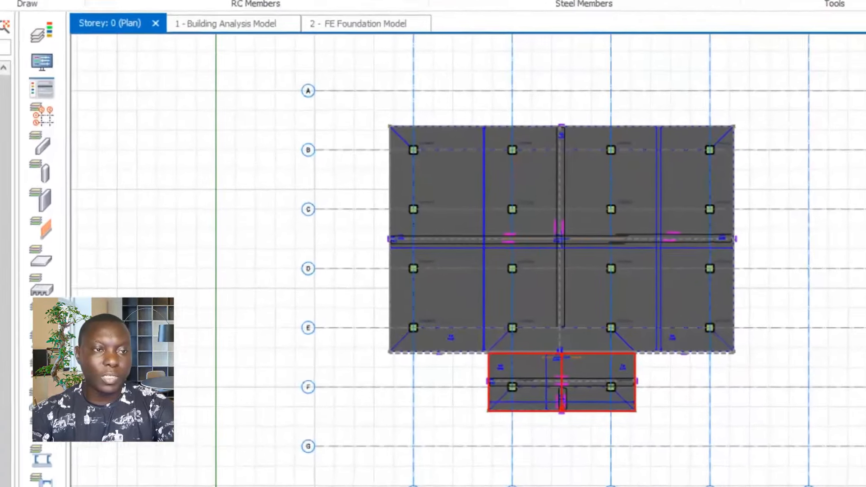
{"action": "key", "text": "ctrl+s"}
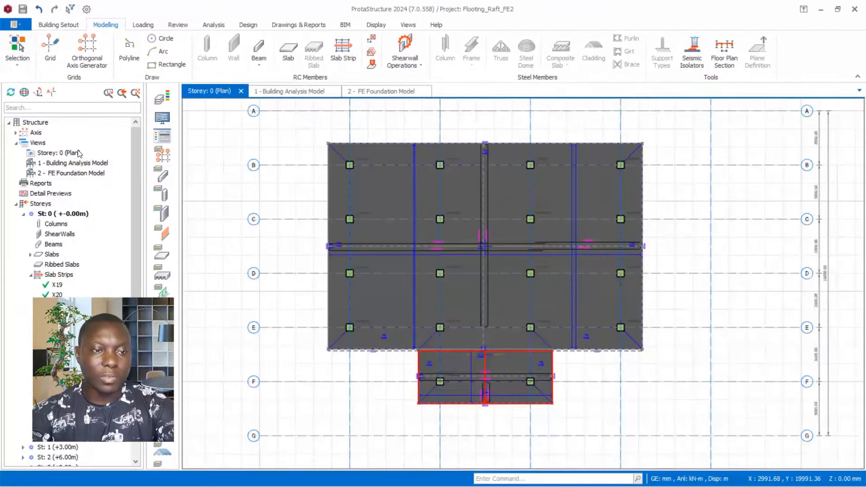
{"action": "right_click", "coordinate": [72, 155]}
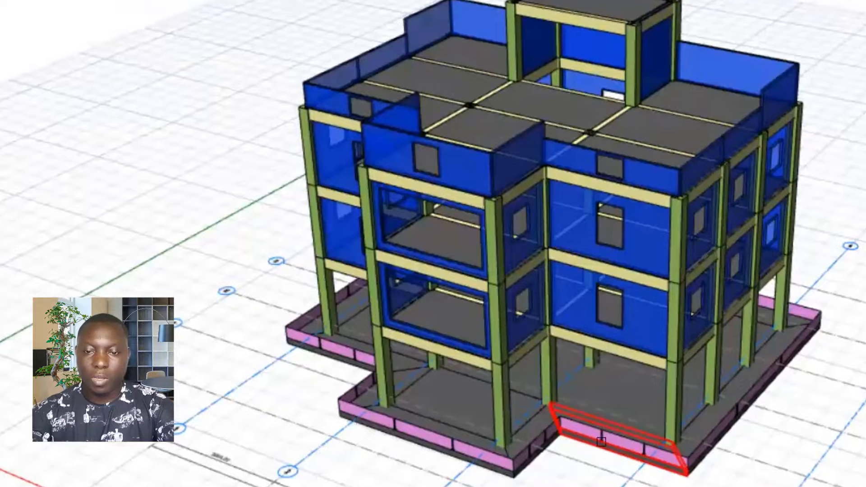
Step: Enable a bottom drop panel on the raft's corner column at axes E and 4
{"action": "scroll", "coordinate": [576, 359], "scroll_direction": "up", "scroll_amount": 5}
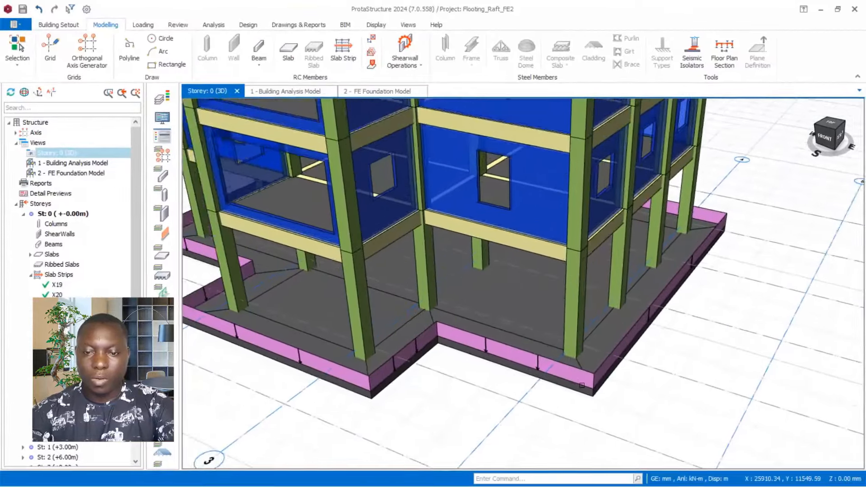
{"action": "scroll", "coordinate": [577, 360], "scroll_direction": "up", "scroll_amount": 2}
{"action": "scroll", "coordinate": [564, 348], "scroll_direction": "down", "scroll_amount": 3}
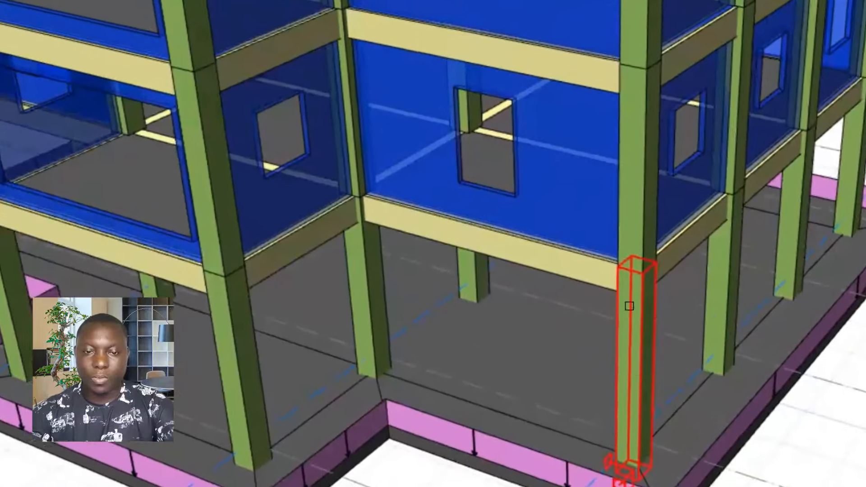
{"action": "scroll", "coordinate": [629, 307], "scroll_direction": "down", "scroll_amount": 3}
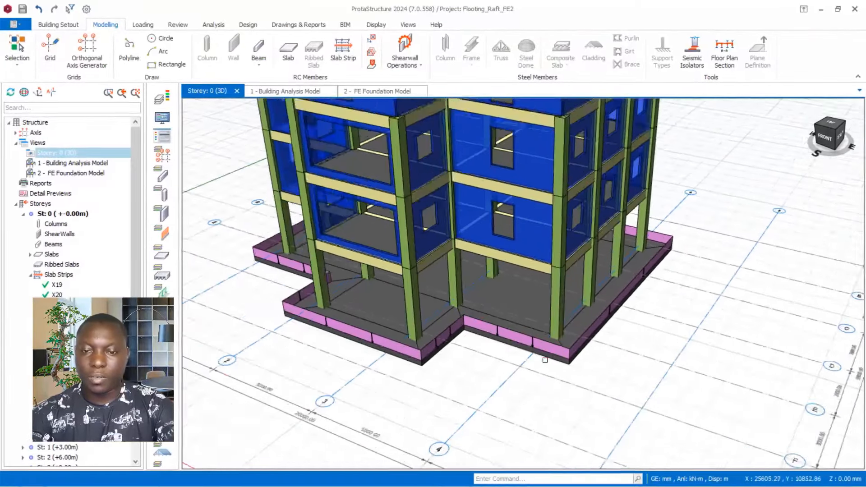
{"action": "mouse_move", "coordinate": [522, 283]}
{"action": "middle_mouse_down"}
{"action": "mouse_move", "coordinate": [539, 235]}
{"action": "mouse_move", "coordinate": [522, 282]}
{"action": "middle_mouse_up"}
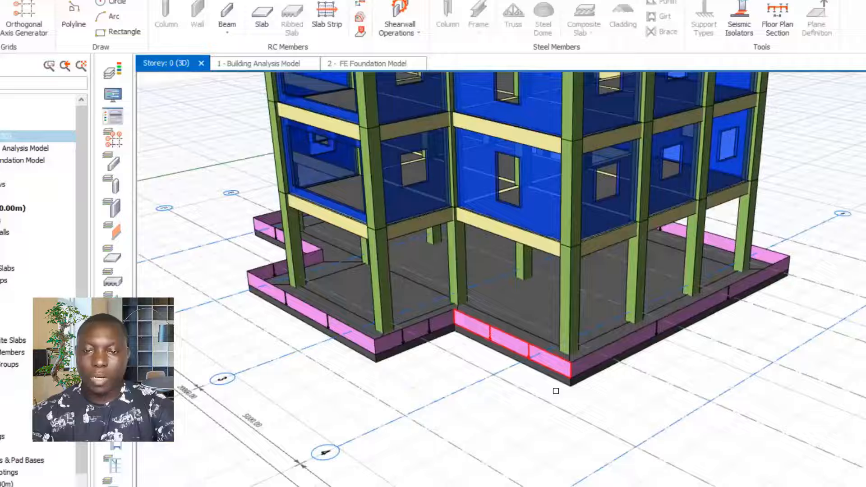
{"action": "scroll", "coordinate": [558, 394], "scroll_direction": "down", "scroll_amount": 2}
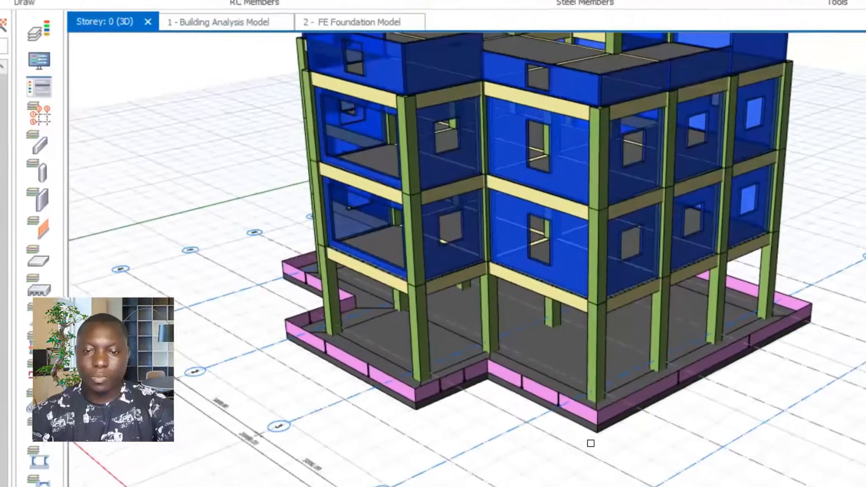
{"action": "scroll", "coordinate": [572, 381], "scroll_direction": "up", "scroll_amount": 2}
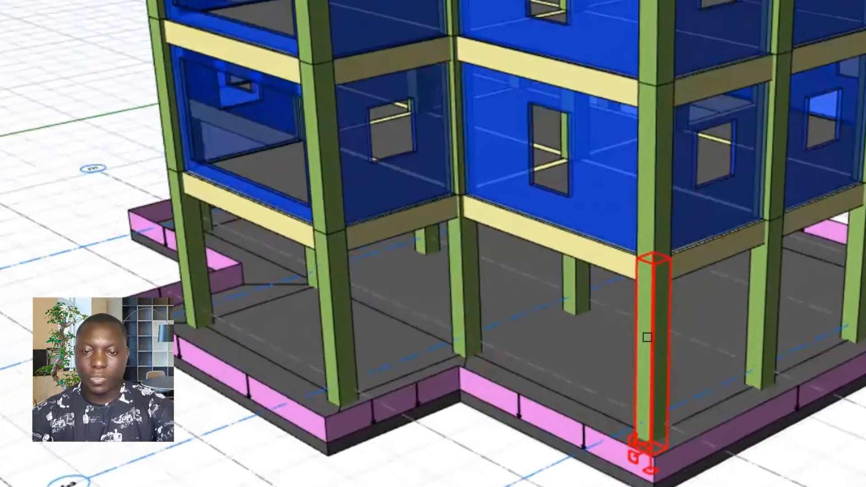
{"action": "left_click", "coordinate": [647, 337]}
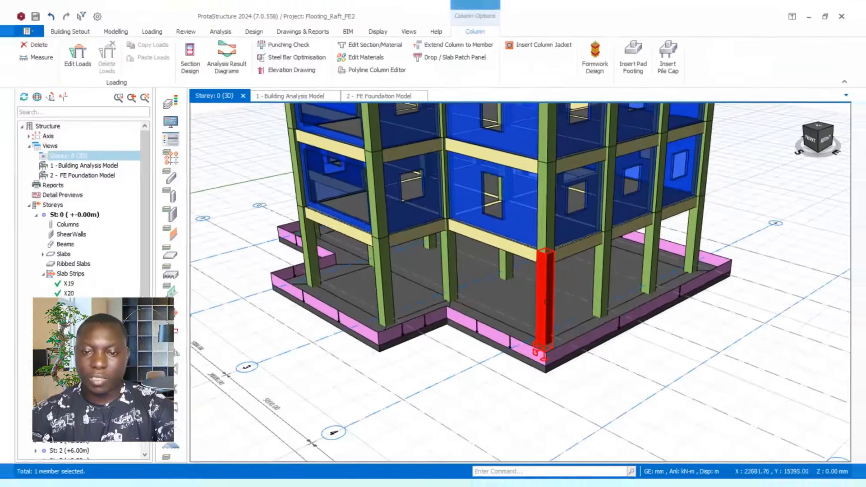
{"action": "scroll", "coordinate": [648, 338], "scroll_direction": "up", "scroll_amount": 2}
{"action": "right_click", "coordinate": [650, 343]}
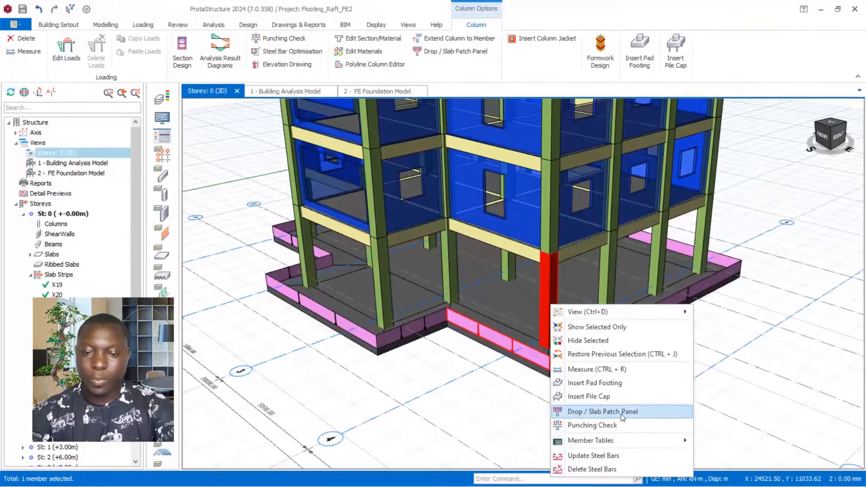
{"action": "left_click", "coordinate": [600, 411]}
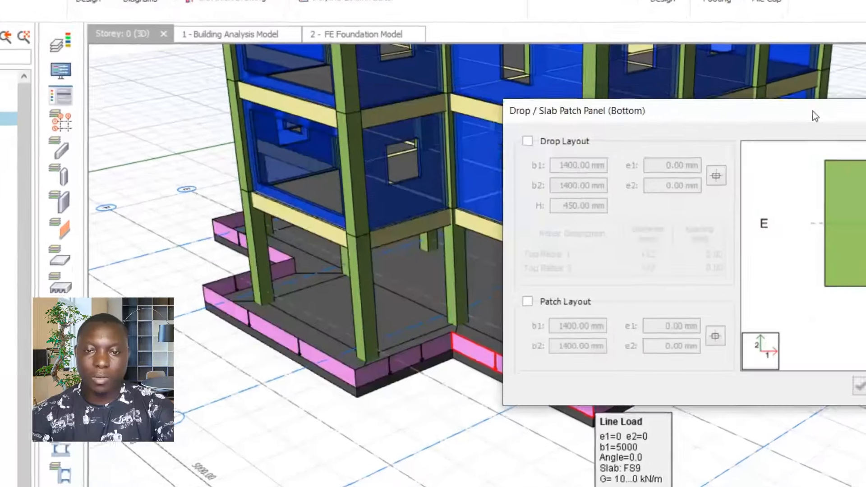
{"action": "left_click_drag", "start_coordinate": [813, 111], "coordinate": [710, 176]}
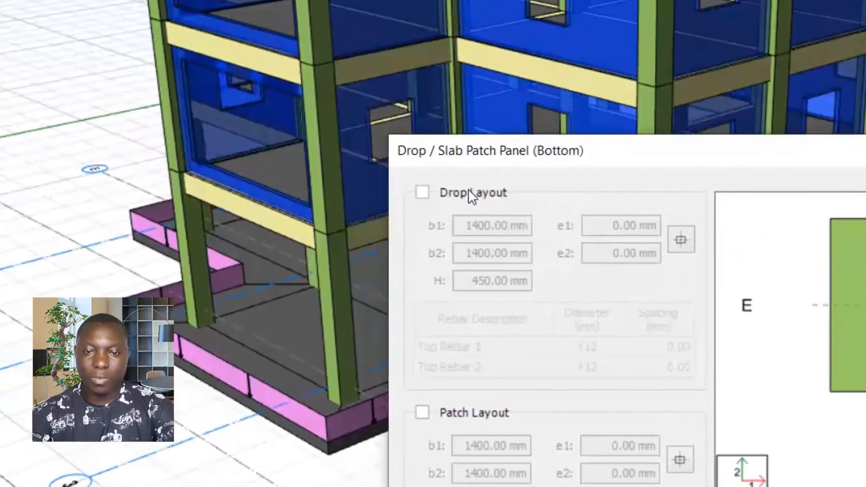
{"action": "left_click", "coordinate": [458, 207]}
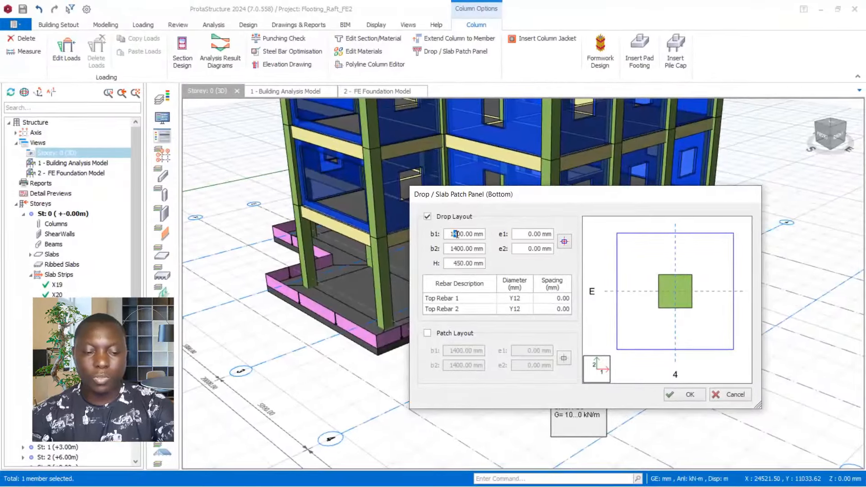
Step: Size the corner column's drop panel 1300 mm by 1300 mm in plan with a depth H of 260 mm
{"action": "type", "text": "3"}
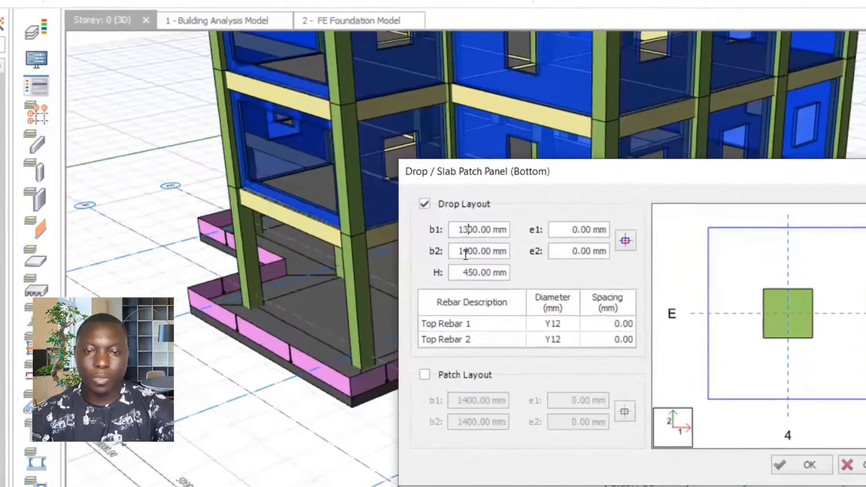
{"action": "left_click_drag", "start_coordinate": [454, 249], "coordinate": [457, 248]}
{"action": "type", "text": "3"}
{"action": "double_click", "coordinate": [491, 281]}
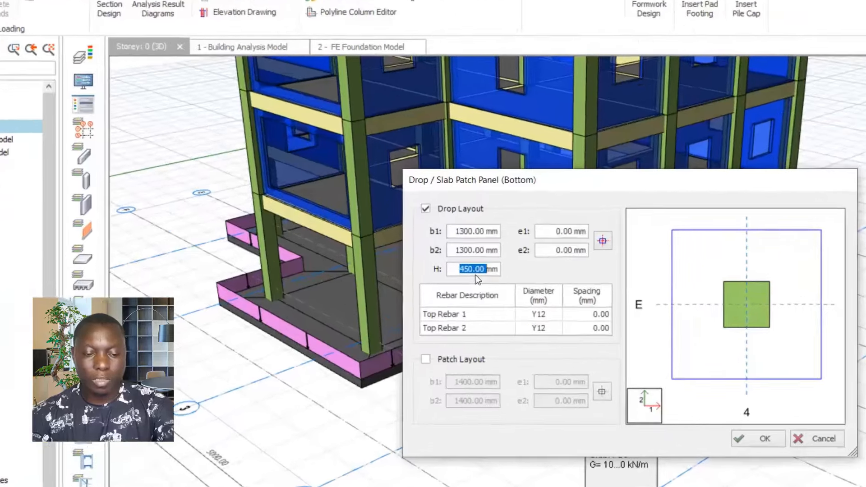
{"action": "type", "text": "2.00"}
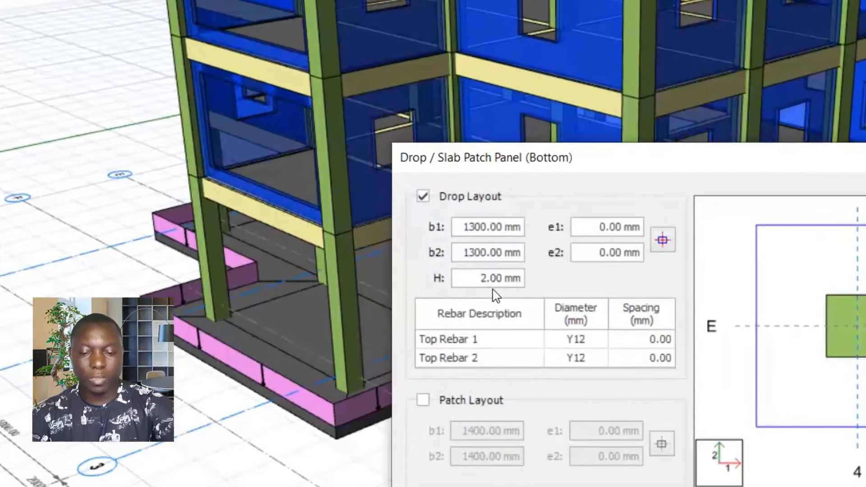
{"action": "type", "text": "50"}
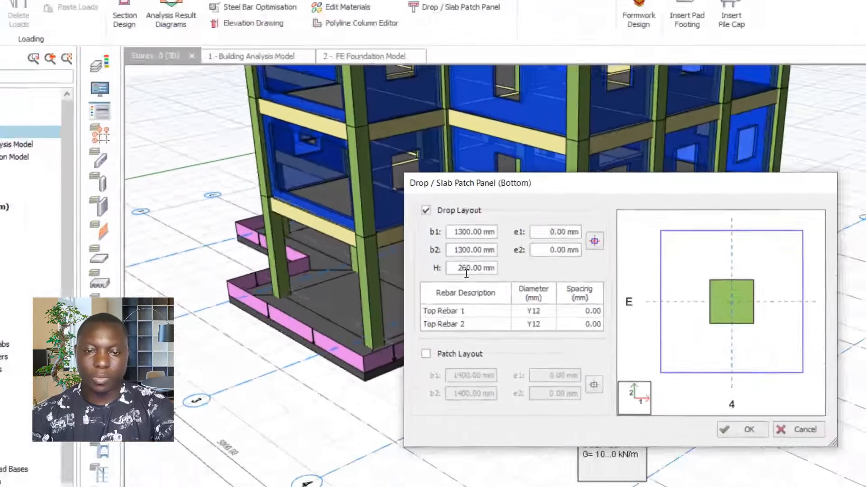
{"action": "left_click_drag", "start_coordinate": [483, 284], "coordinate": [480, 285]}
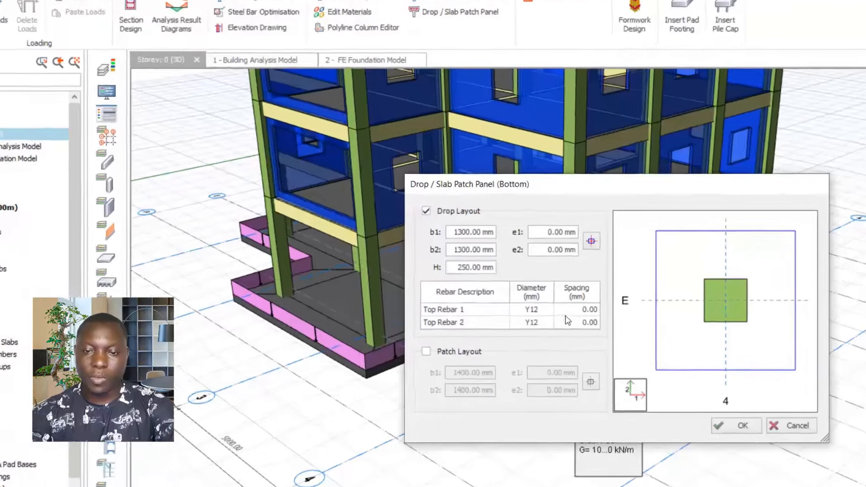
Step: Set the spacing of Top Rebar 1 and Top Rebar 2 to 150 mm and apply the drop panel to the corner column
{"action": "left_click", "coordinate": [559, 298]}
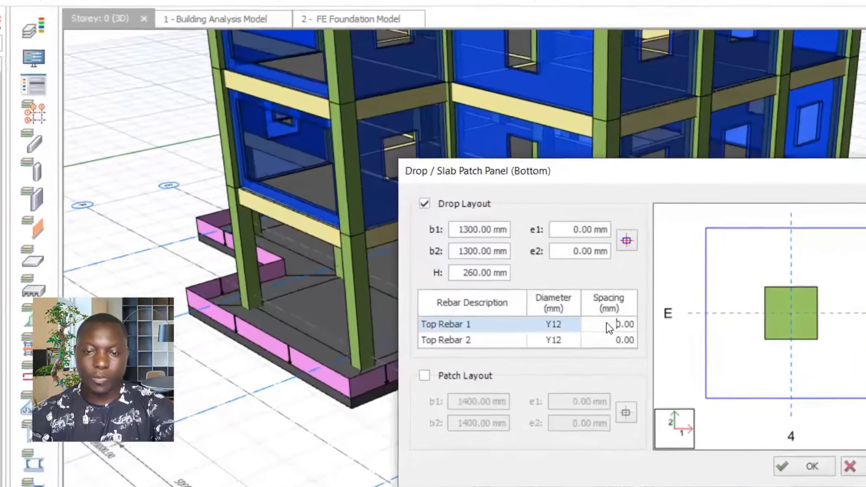
{"action": "left_click", "coordinate": [557, 299]}
{"action": "type", "text": "150"}
{"action": "key", "text": "Return"}
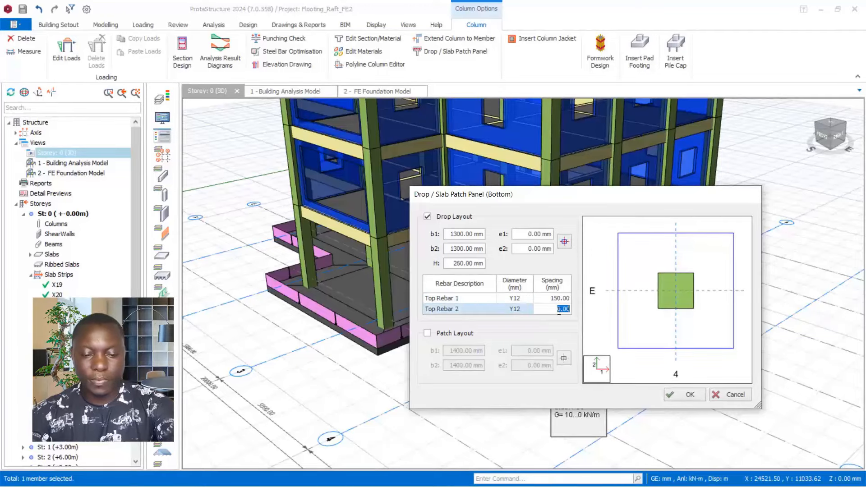
{"action": "type", "text": "150"}
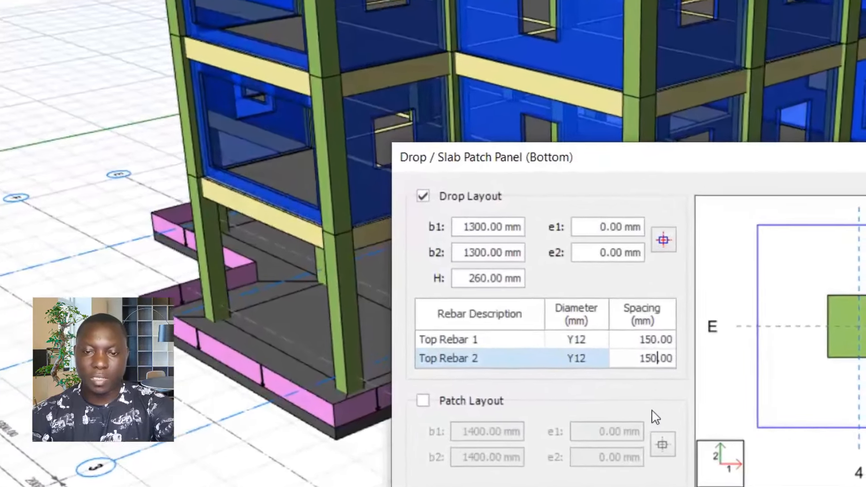
{"action": "left_click", "coordinate": [650, 338]}
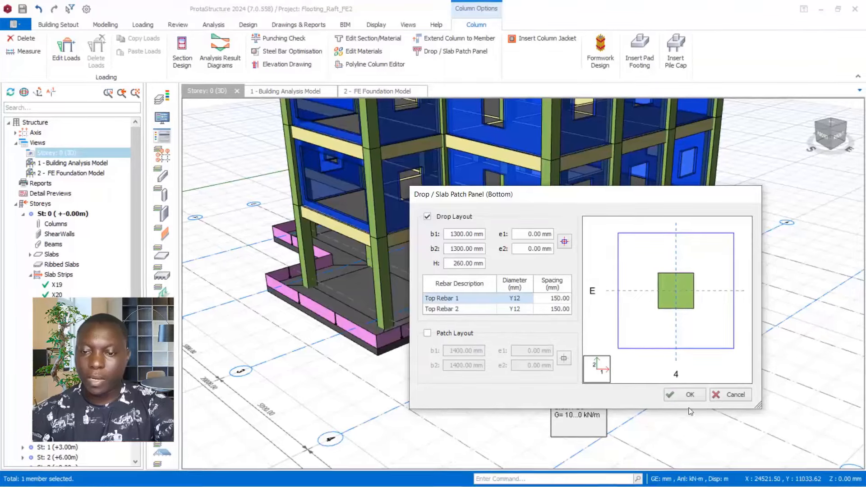
{"action": "left_click", "coordinate": [694, 397]}
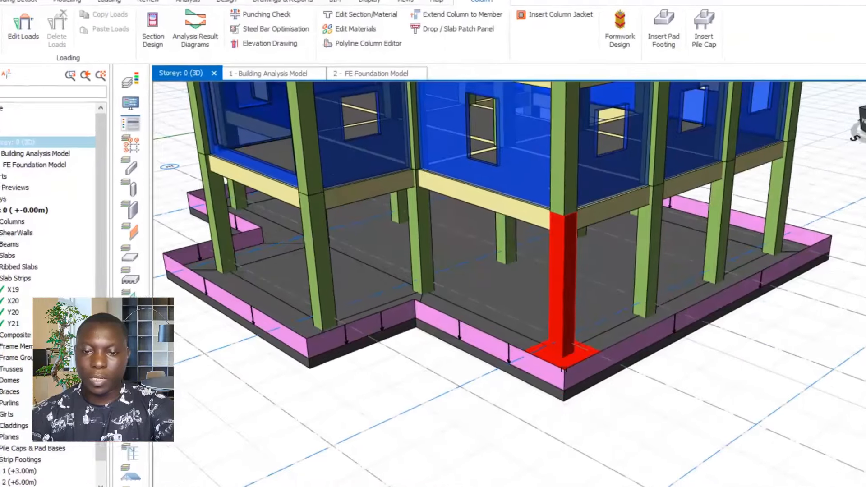
Step: Enable a bottom drop panel on the edge column at axes D and 4
{"action": "scroll", "coordinate": [608, 387], "scroll_direction": "down", "scroll_amount": 5}
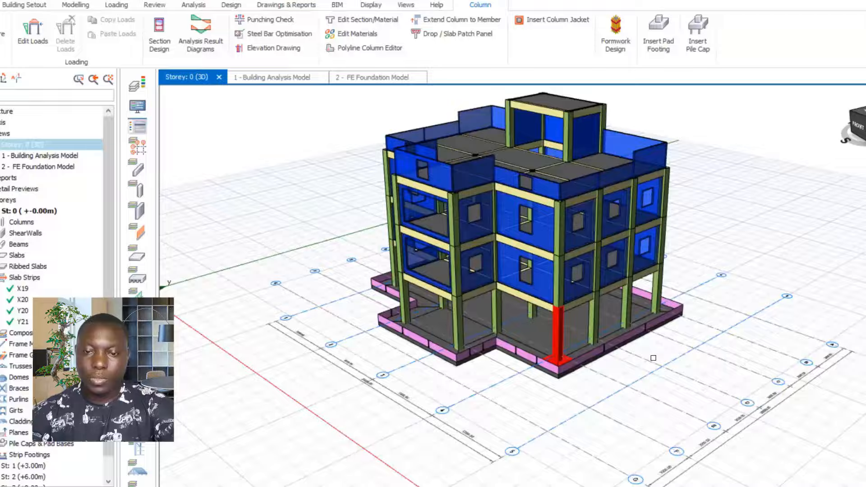
{"action": "scroll", "coordinate": [653, 358], "scroll_direction": "up", "scroll_amount": 3}
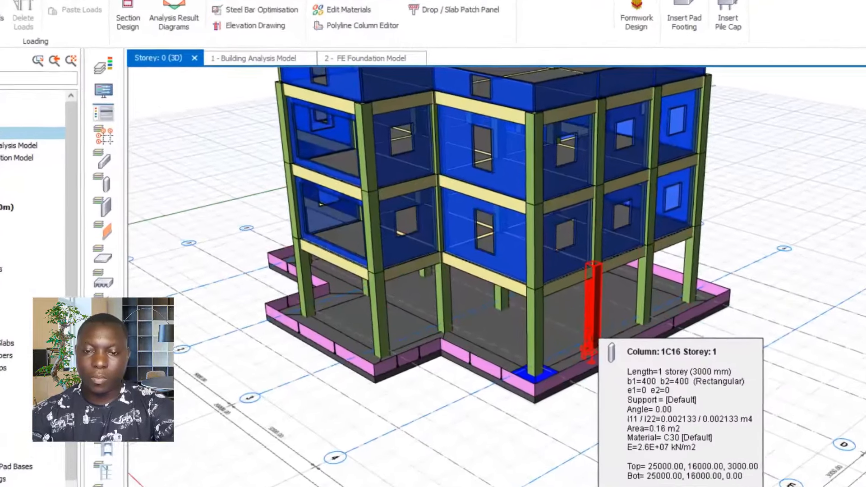
{"action": "left_click", "coordinate": [565, 310]}
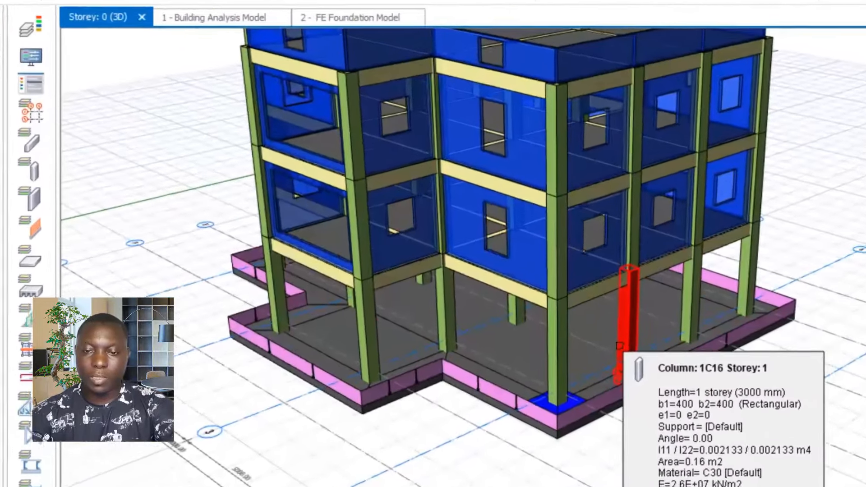
{"action": "right_click", "coordinate": [566, 316]}
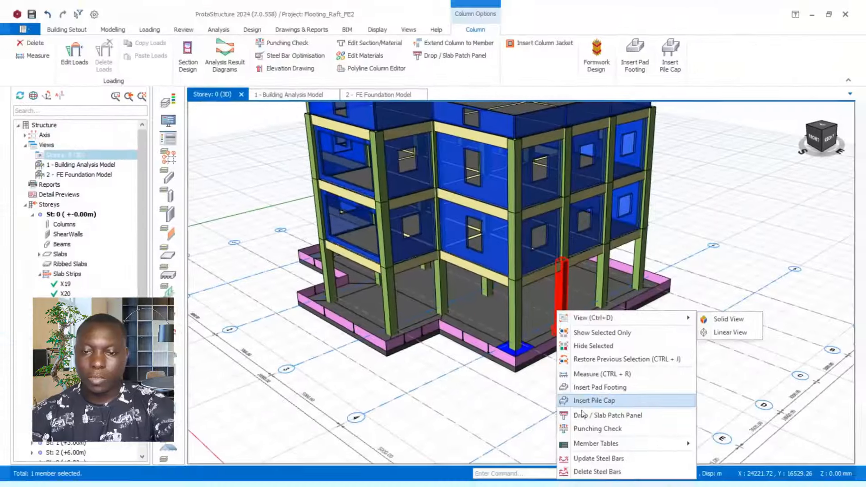
{"action": "left_click", "coordinate": [582, 414]}
{"action": "left_click", "coordinate": [275, 161]}
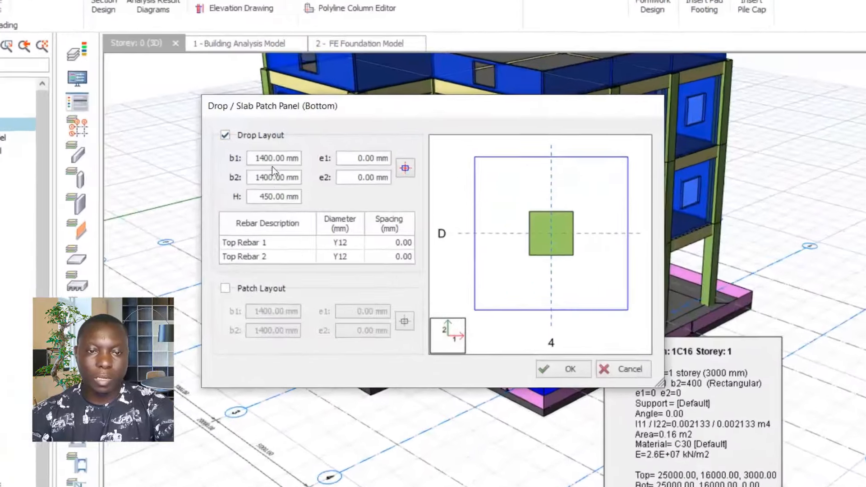
Step: Set the D/4 column's drop panel to 1300 mm for b1 and b2 with a depth H of 260 mm
{"action": "left_click", "coordinate": [311, 179]}
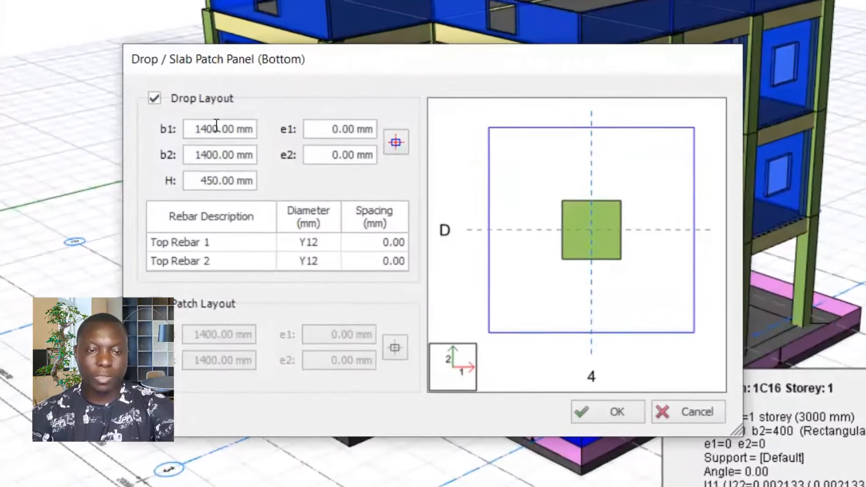
{"action": "double_click", "coordinate": [242, 142]}
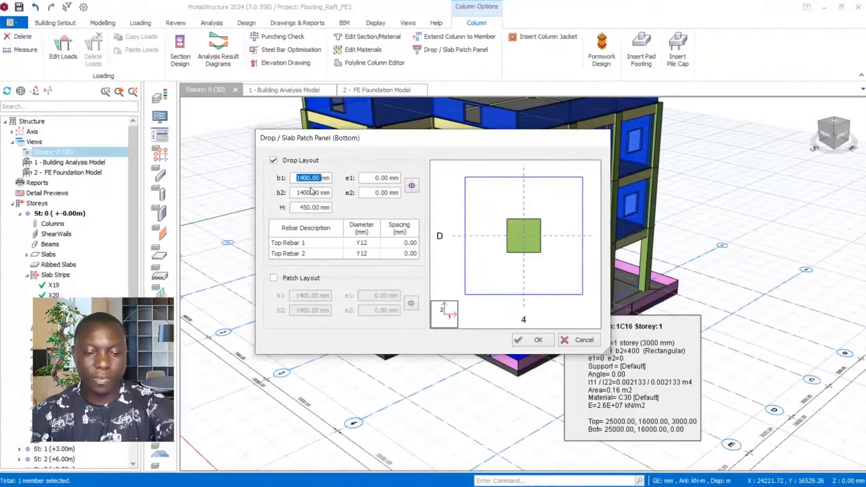
{"action": "type", "text": "100"}
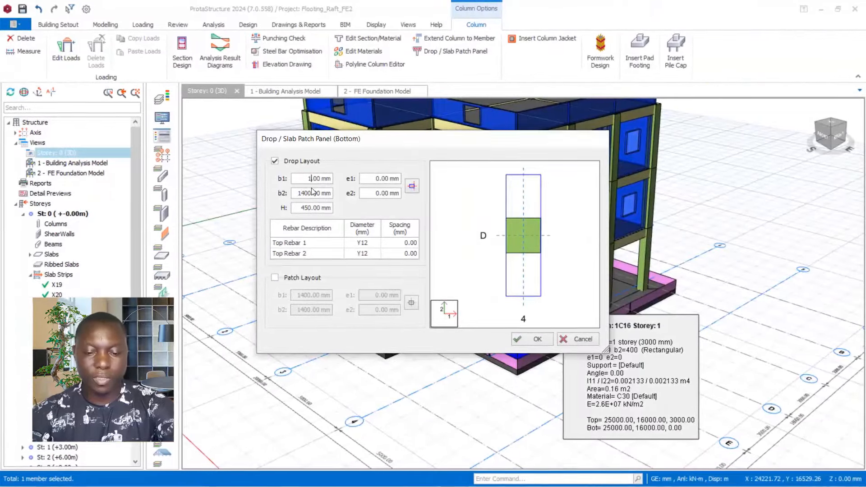
{"action": "type", "text": "0"}
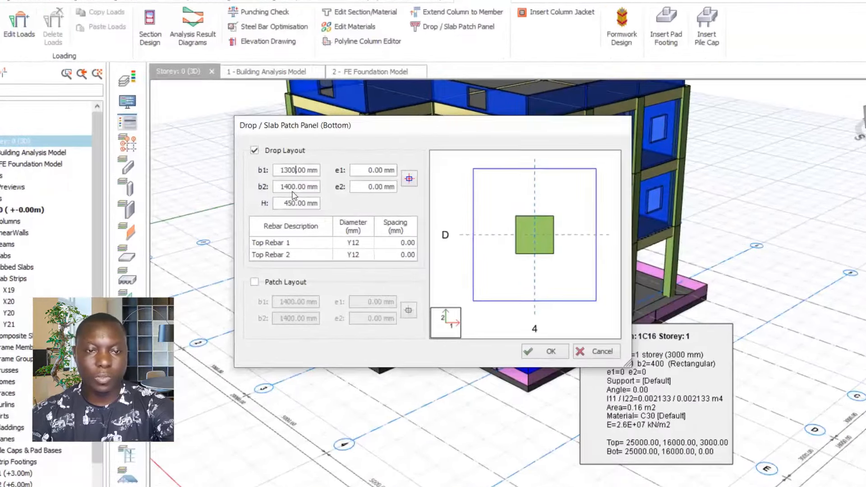
{"action": "double_click", "coordinate": [306, 193]}
{"action": "type", "text": "1"}
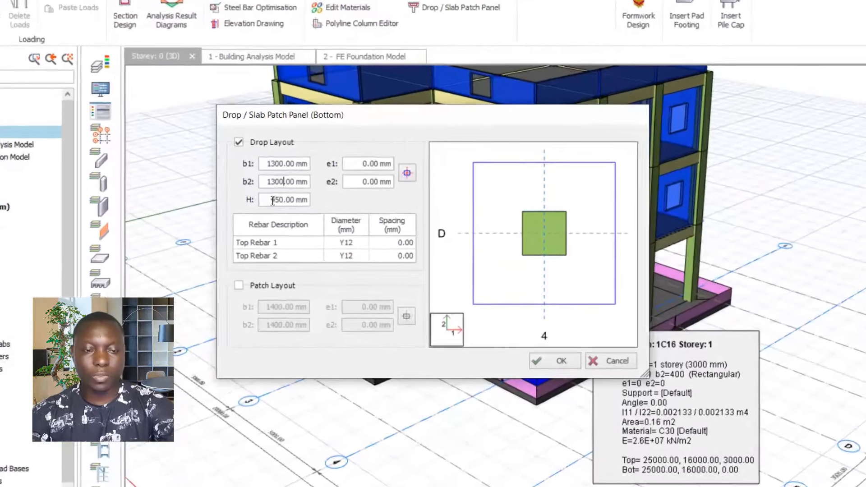
{"action": "double_click", "coordinate": [307, 207]}
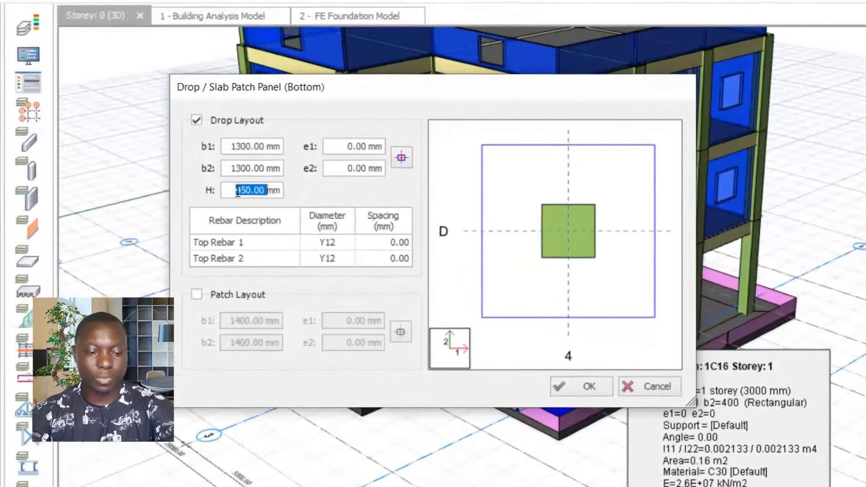
{"action": "type", "text": "250"}
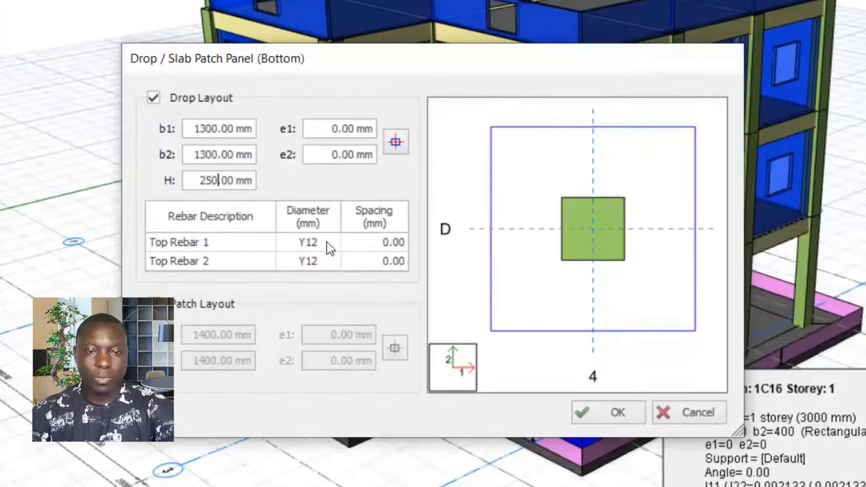
Step: Set the Top Rebar 1 and Top Rebar 2 spacing of the D/4 column's drop panel to 150 mm
{"action": "double_click", "coordinate": [389, 246]}
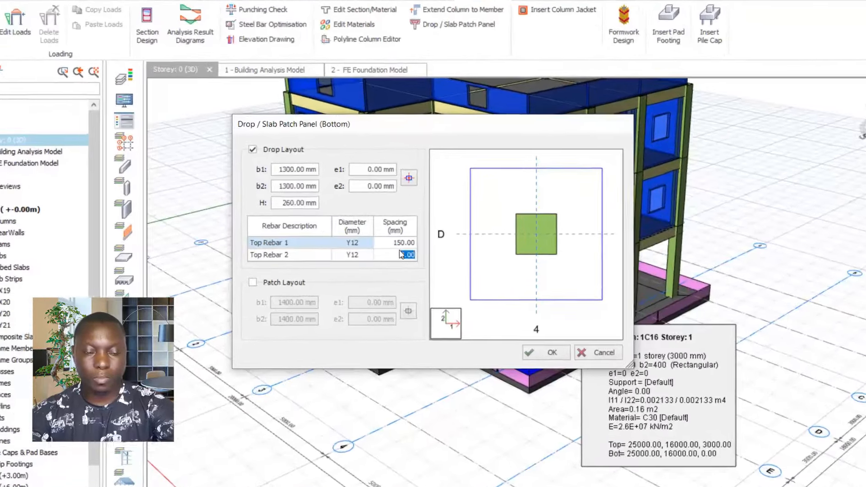
{"action": "double_click", "coordinate": [406, 254]}
{"action": "type", "text": "150"}
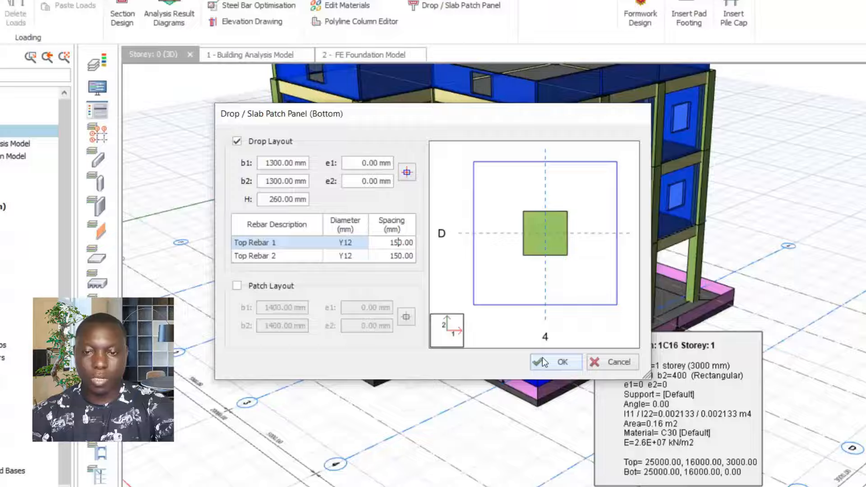
Step: Apply the bottom drop panel settings to the edge column at axes D and 4
{"action": "left_click", "coordinate": [528, 339]}
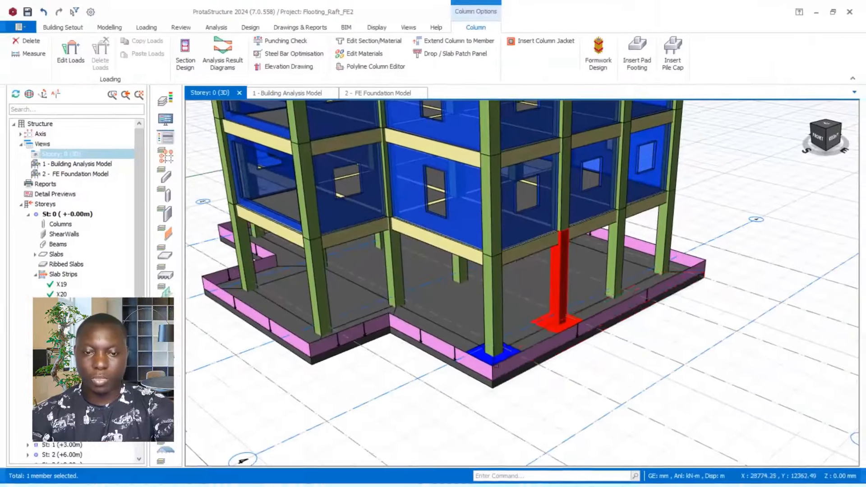
{"action": "scroll", "coordinate": [474, 339], "scroll_direction": "up", "scroll_amount": 5}
{"action": "scroll", "coordinate": [474, 339], "scroll_direction": "down", "scroll_amount": 5}
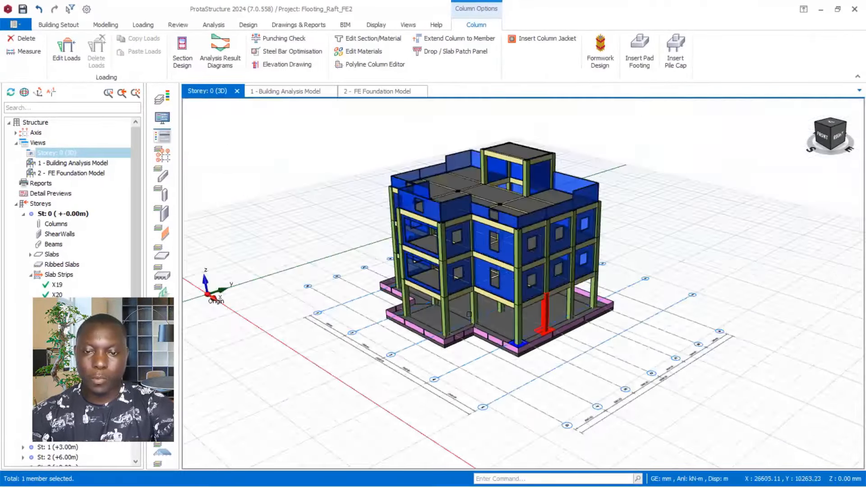
Step: Examine the drop panels beneath the corner column and the D/4 edge column in the 3D model
{"action": "middle_click_drag", "start_coordinate": [474, 339], "coordinate": [492, 308]}
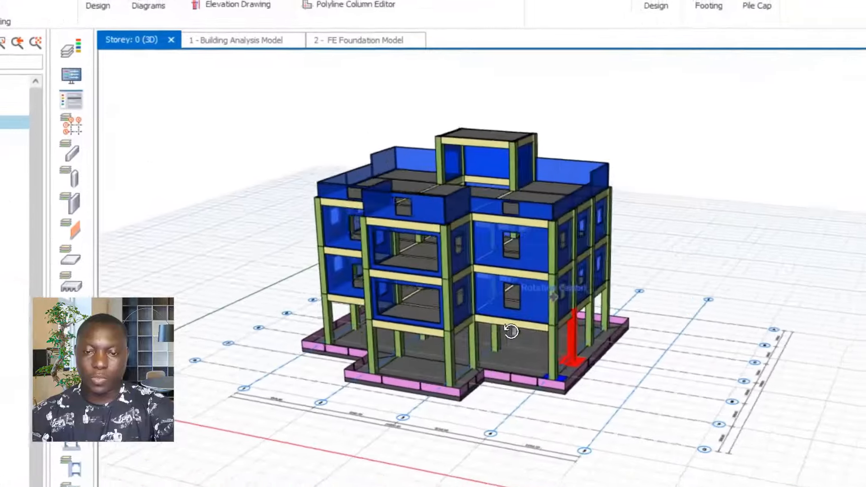
{"action": "scroll", "coordinate": [510, 331], "scroll_direction": "up", "scroll_amount": 5}
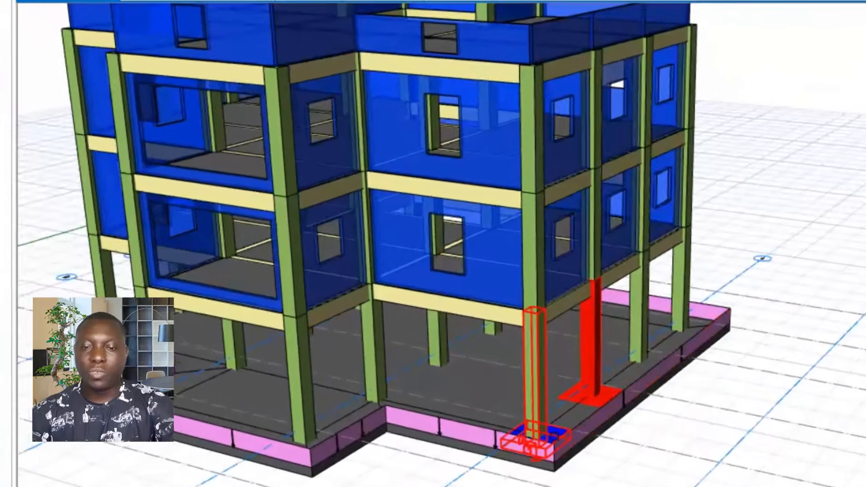
{"action": "scroll", "coordinate": [582, 420], "scroll_direction": "up", "scroll_amount": 4}
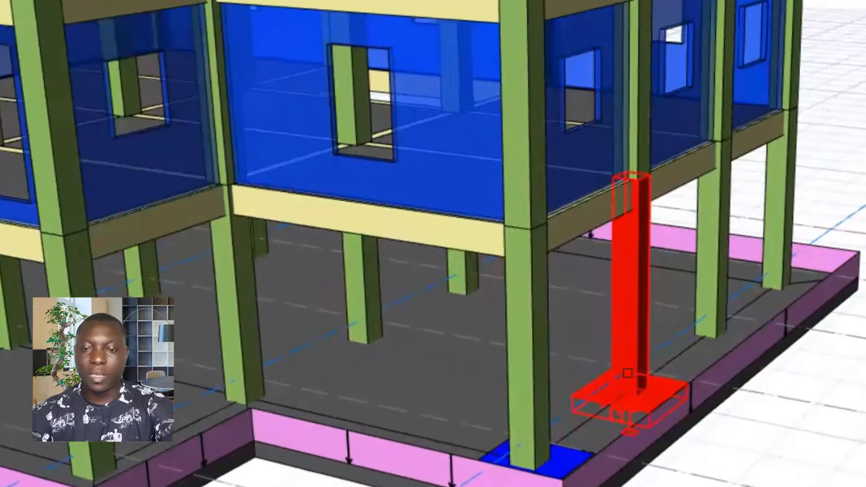
{"action": "scroll", "coordinate": [543, 355], "scroll_direction": "up", "scroll_amount": 2}
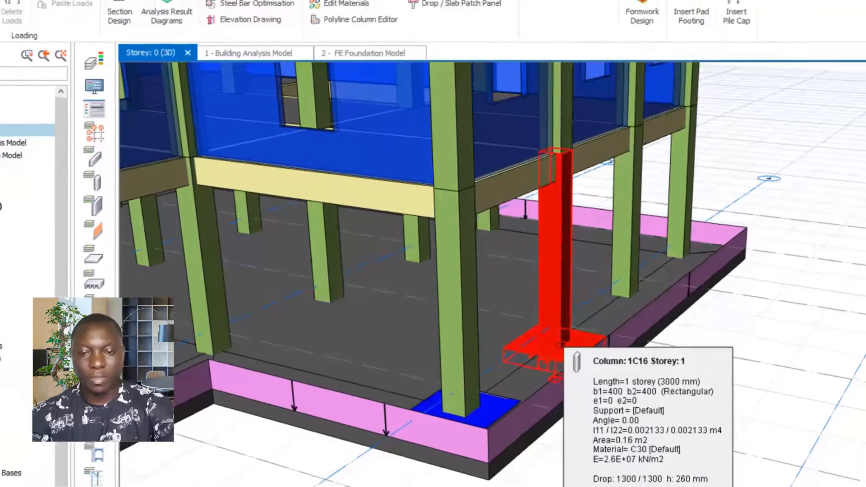
{"action": "scroll", "coordinate": [531, 351], "scroll_direction": "up", "scroll_amount": 2}
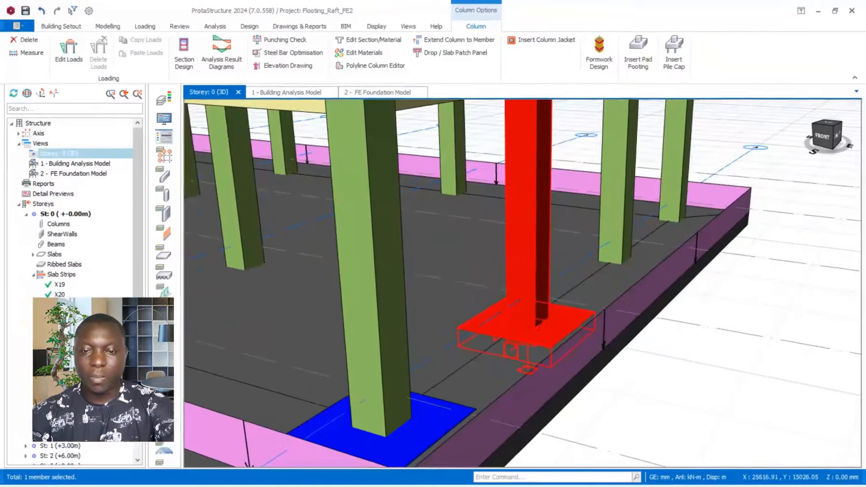
{"action": "scroll", "coordinate": [569, 302], "scroll_direction": "down", "scroll_amount": 3}
{"action": "scroll", "coordinate": [517, 360], "scroll_direction": "down", "scroll_amount": 2}
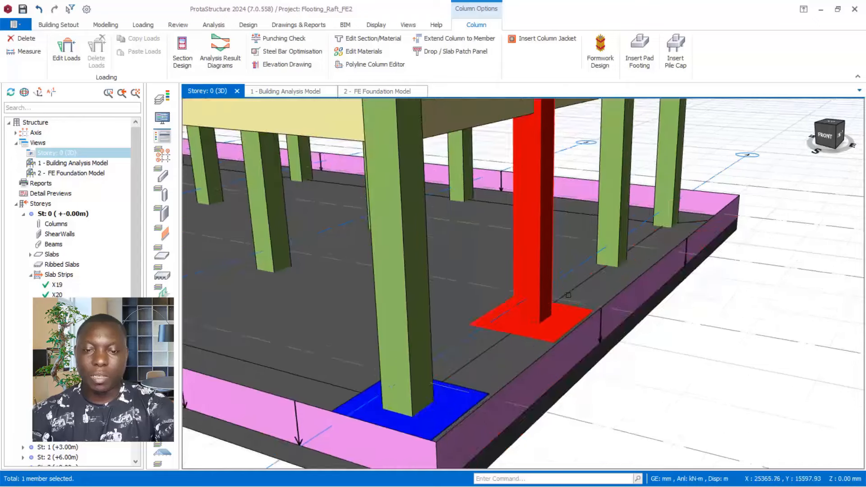
{"action": "scroll", "coordinate": [492, 384], "scroll_direction": "down", "scroll_amount": 4}
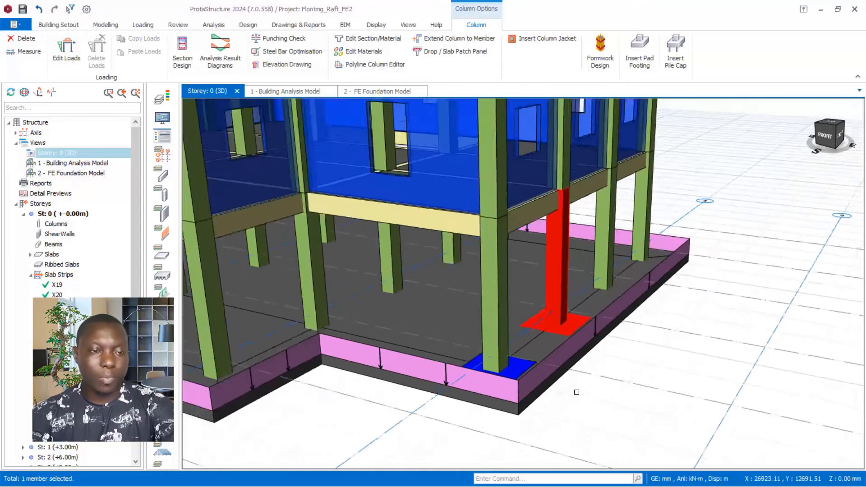
{"action": "scroll", "coordinate": [201, 370], "scroll_direction": "up", "scroll_amount": 3}
{"action": "left_click", "coordinate": [70, 212]}
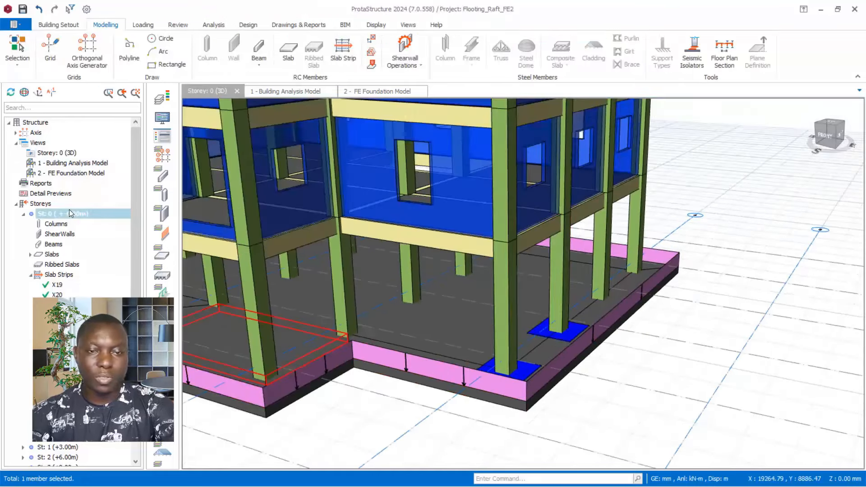
{"action": "right_click", "coordinate": [70, 212]}
{"action": "left_click", "coordinate": [179, 230]}
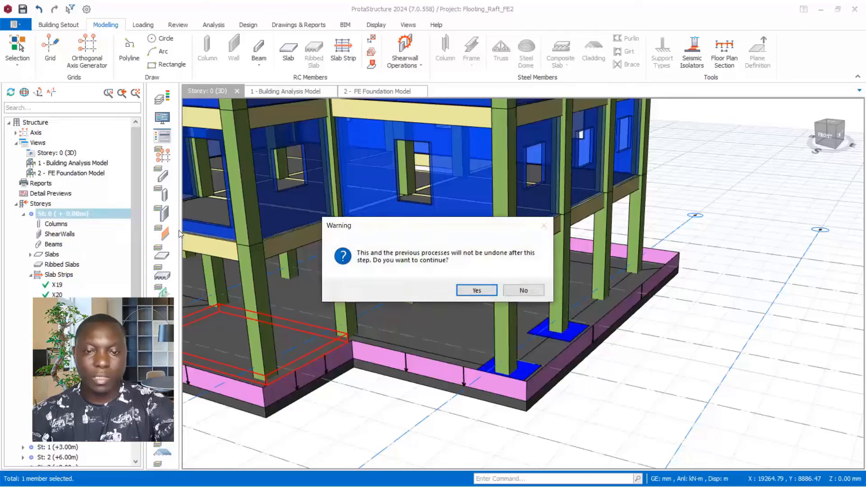
{"action": "left_click", "coordinate": [524, 291]}
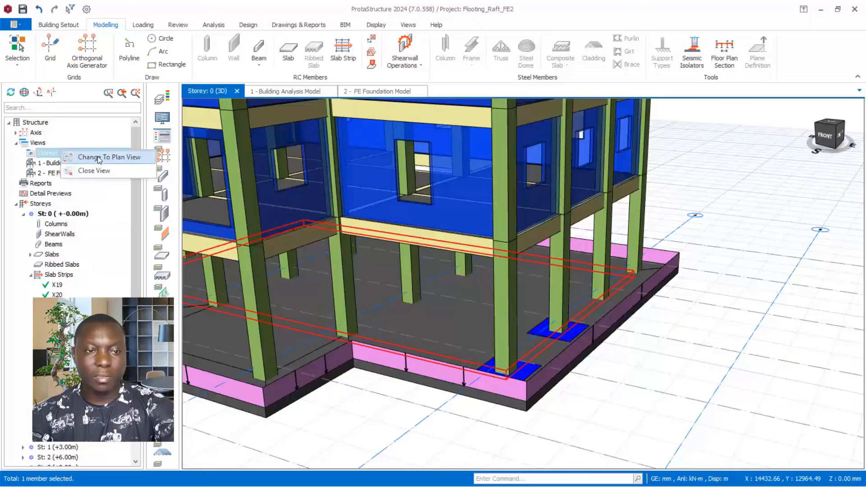
Step: Change the Storey 0 view from 3D to plan and focus on the two drop panels
{"action": "left_click", "coordinate": [97, 156]}
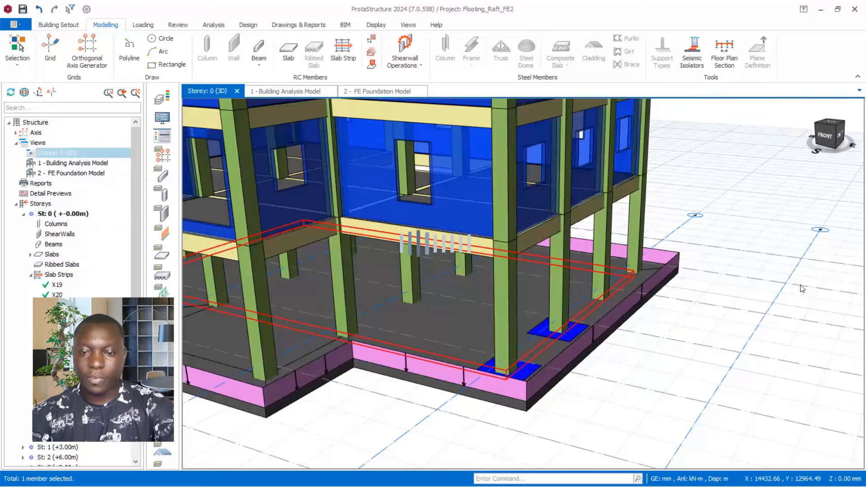
{"action": "scroll", "coordinate": [597, 301], "scroll_direction": "up", "scroll_amount": 5}
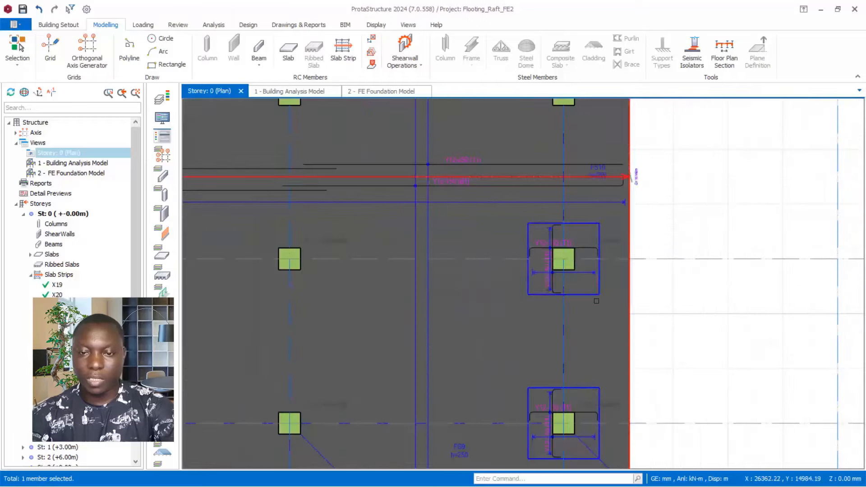
Step: Show only the D/4 column with its drop panel and steel bars, and examine the panel's reinforcement layout
{"action": "left_click", "coordinate": [592, 294]}
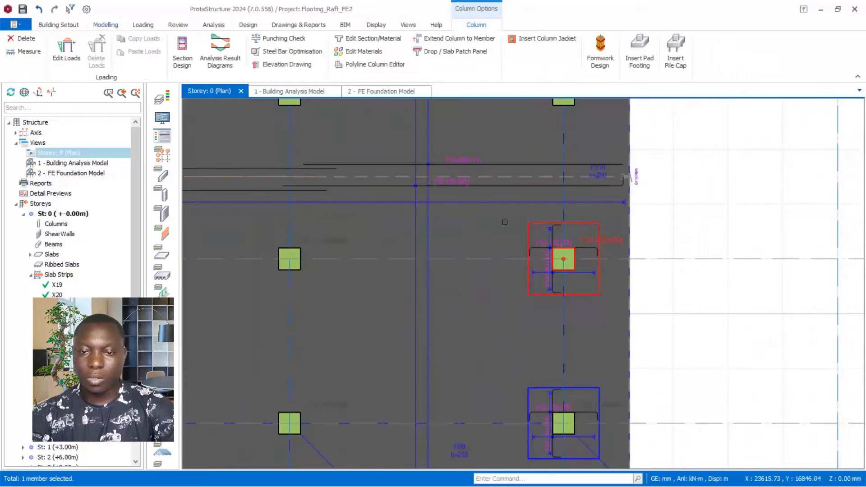
{"action": "left_click_drag", "start_coordinate": [486, 210], "coordinate": [703, 336]}
{"action": "right_click", "coordinate": [679, 233]}
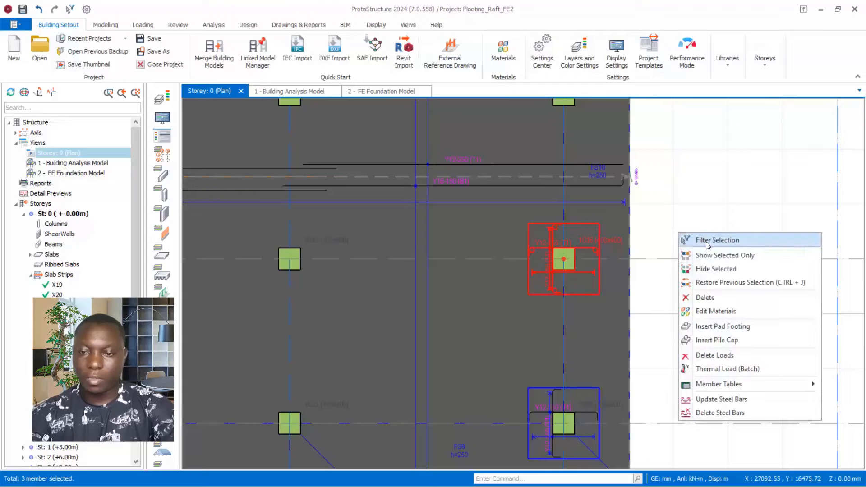
{"action": "left_click", "coordinate": [709, 256]}
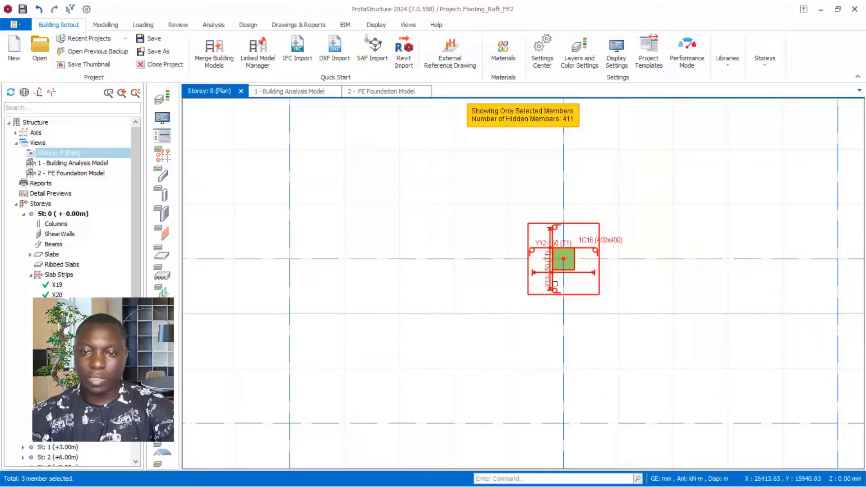
{"action": "scroll", "coordinate": [496, 289], "scroll_direction": "down", "scroll_amount": 1}
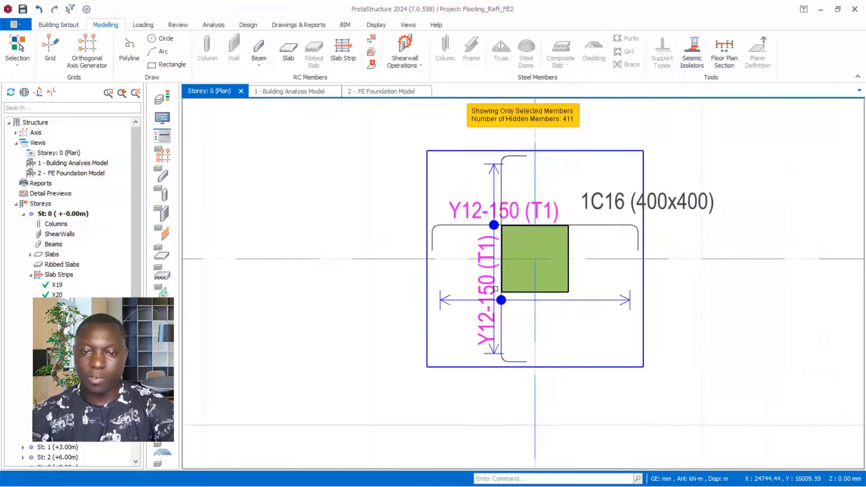
{"action": "scroll", "coordinate": [641, 284], "scroll_direction": "down", "scroll_amount": 4}
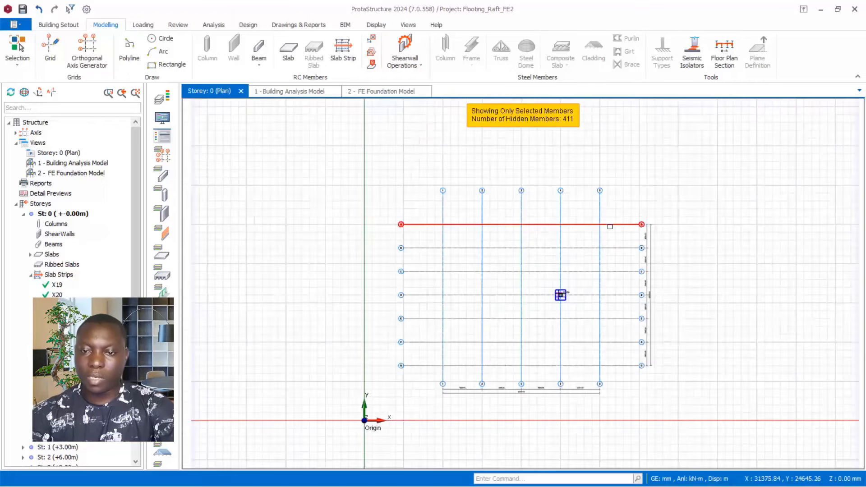
Step: Restore the display of all hidden members in the Storey 0 plan
{"action": "left_click", "coordinate": [639, 239]}
{"action": "scroll", "coordinate": [541, 361], "scroll_direction": "up", "scroll_amount": 3}
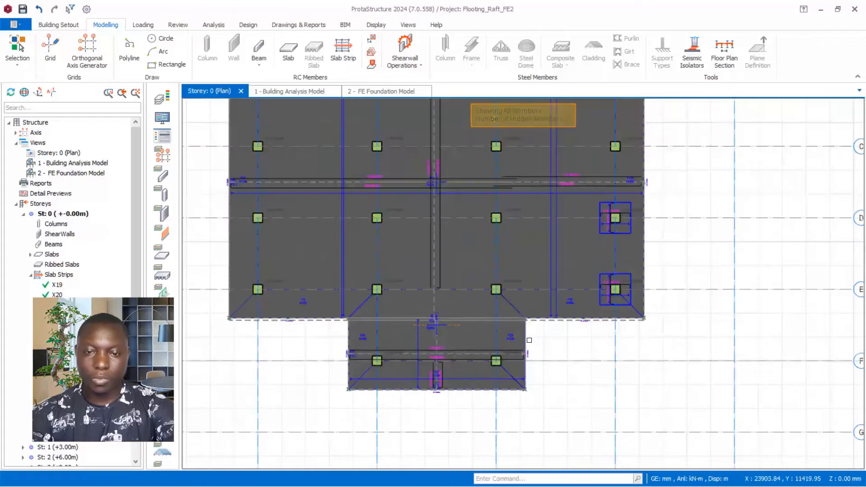
{"action": "scroll", "coordinate": [576, 312], "scroll_direction": "down", "scroll_amount": 2}
{"action": "scroll", "coordinate": [487, 296], "scroll_direction": "up", "scroll_amount": 1}
{"action": "scroll", "coordinate": [577, 321], "scroll_direction": "up", "scroll_amount": 2}
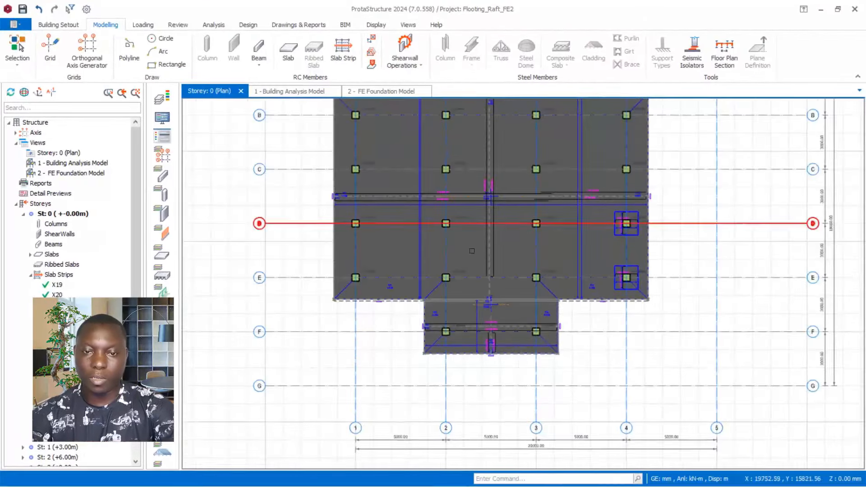
Step: Examine the raft plan with its slab strip reinforcement and the drop panel bars at columns D/4 and E/4
{"action": "scroll", "coordinate": [541, 145], "scroll_direction": "down", "scroll_amount": 2}
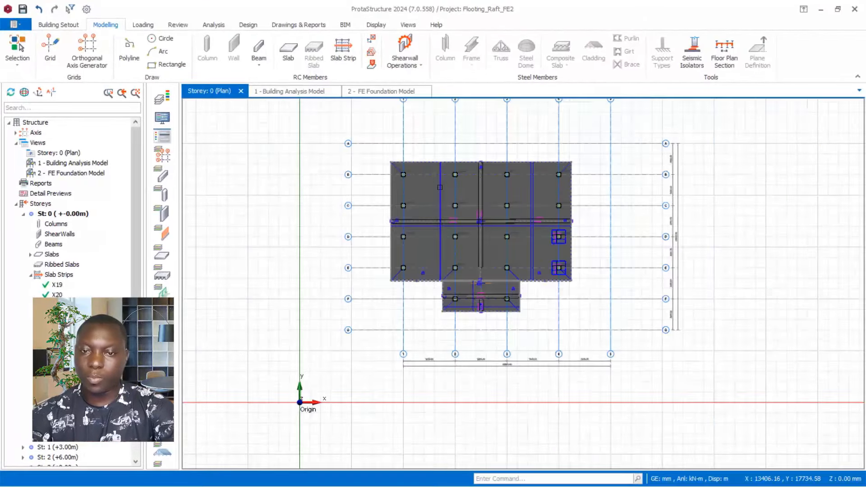
{"action": "scroll", "coordinate": [541, 146], "scroll_direction": "up", "scroll_amount": 2}
{"action": "scroll", "coordinate": [538, 174], "scroll_direction": "up", "scroll_amount": 3}
{"action": "scroll", "coordinate": [615, 248], "scroll_direction": "down", "scroll_amount": 3}
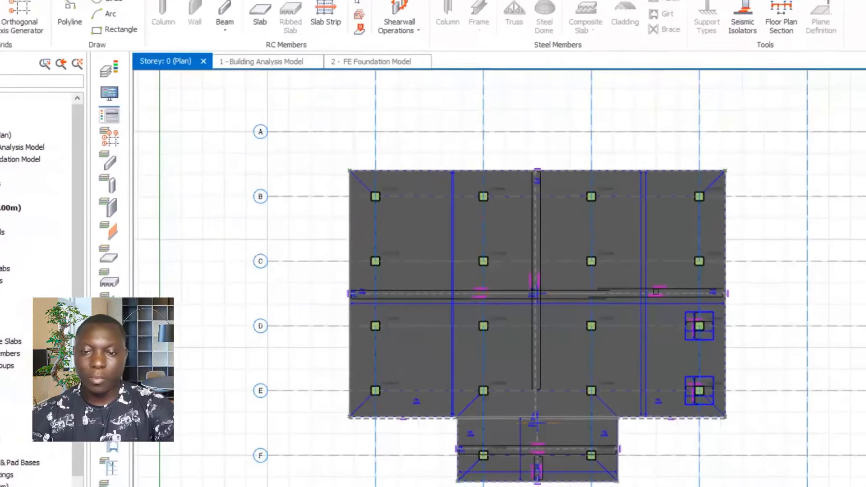
{"action": "scroll", "coordinate": [646, 311], "scroll_direction": "up", "scroll_amount": 3}
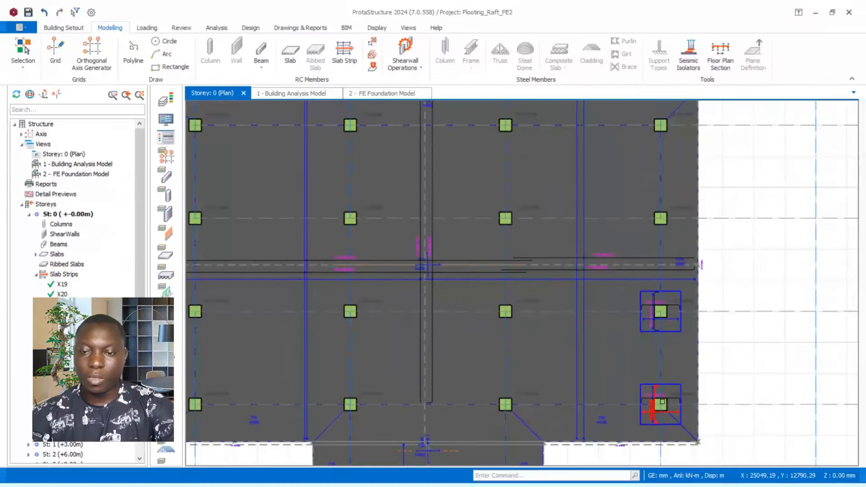
{"action": "scroll", "coordinate": [663, 312], "scroll_direction": "up", "scroll_amount": 2}
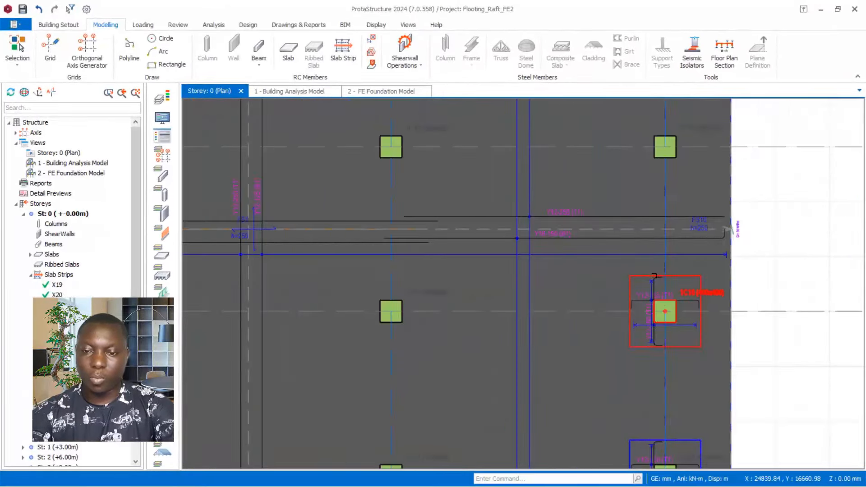
{"action": "scroll", "coordinate": [698, 312], "scroll_direction": "down", "scroll_amount": 3}
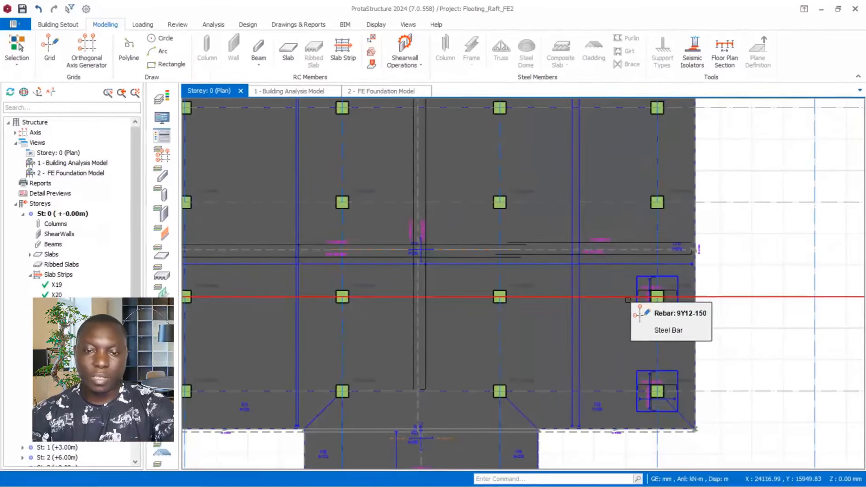
{"action": "scroll", "coordinate": [668, 301], "scroll_direction": "down", "scroll_amount": 4}
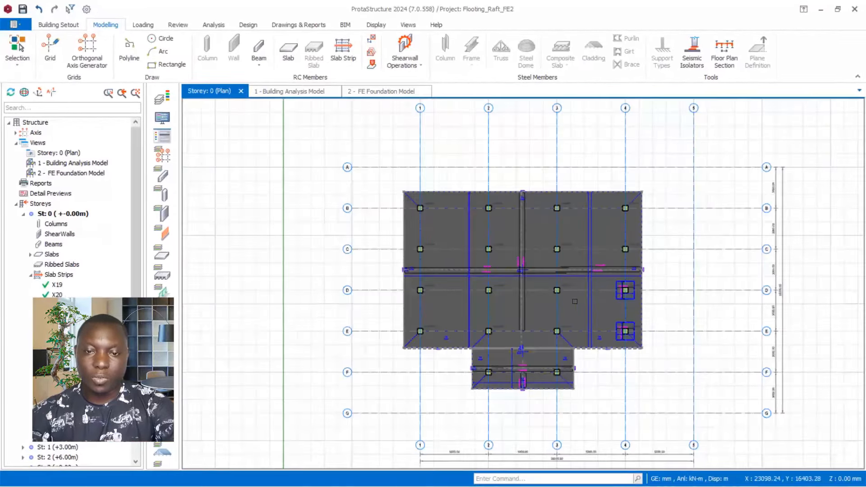
Step: Save the raft foundation project
{"action": "scroll", "coordinate": [622, 293], "scroll_direction": "up", "scroll_amount": 3}
{"action": "scroll", "coordinate": [611, 343], "scroll_direction": "down", "scroll_amount": 1}
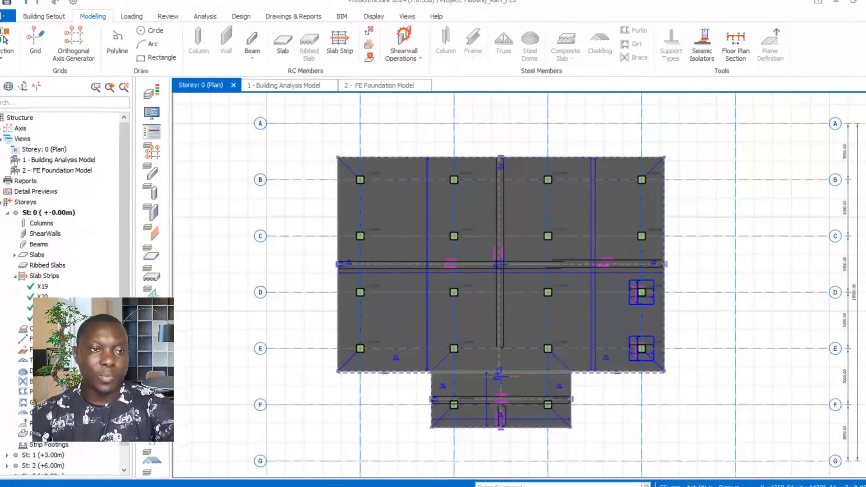
{"action": "key", "text": "ctrl+s"}
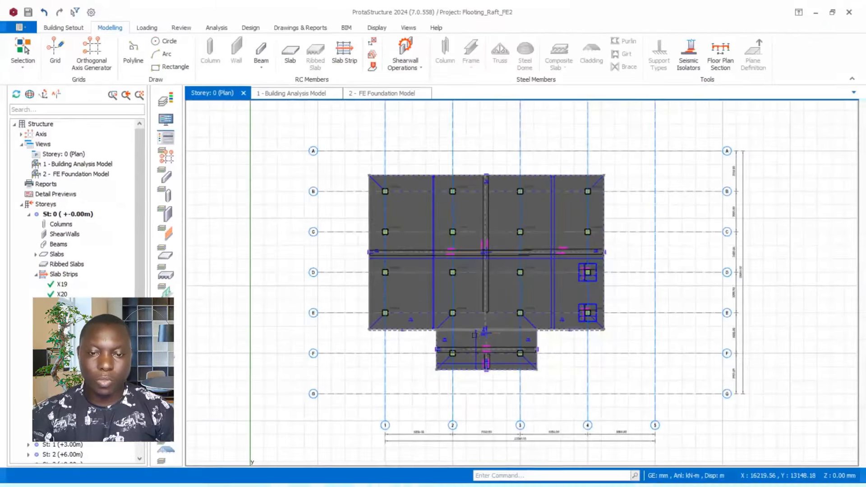
{"action": "scroll", "coordinate": [511, 187], "scroll_direction": "up", "scroll_amount": 2}
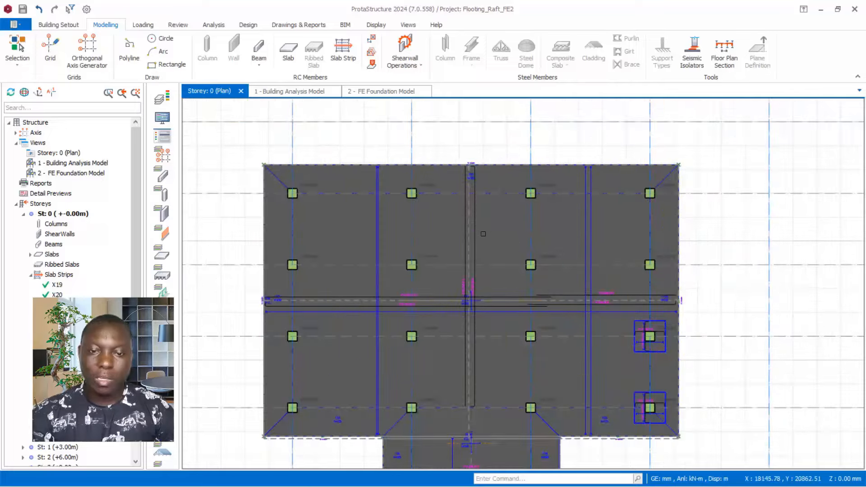
{"action": "scroll", "coordinate": [498, 193], "scroll_direction": "down", "scroll_amount": 2}
{"action": "scroll", "coordinate": [500, 303], "scroll_direction": "up", "scroll_amount": 4}
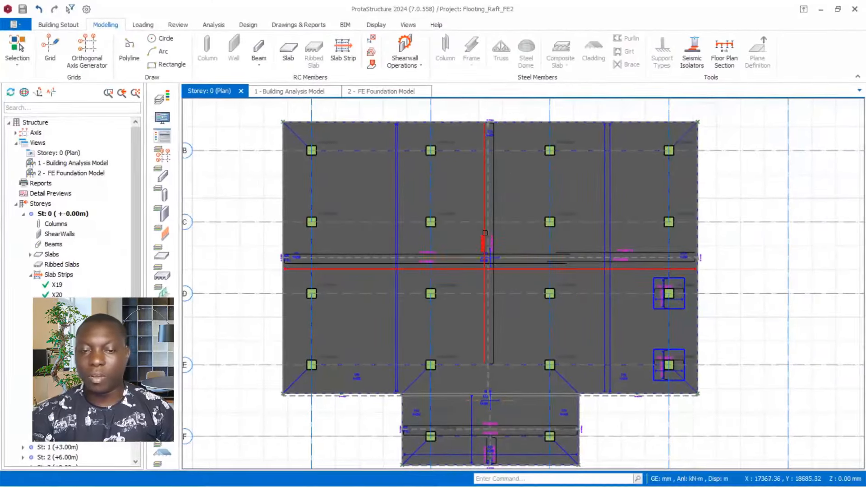
{"action": "scroll", "coordinate": [465, 237], "scroll_direction": "down", "scroll_amount": 2}
{"action": "scroll", "coordinate": [470, 240], "scroll_direction": "up", "scroll_amount": 2}
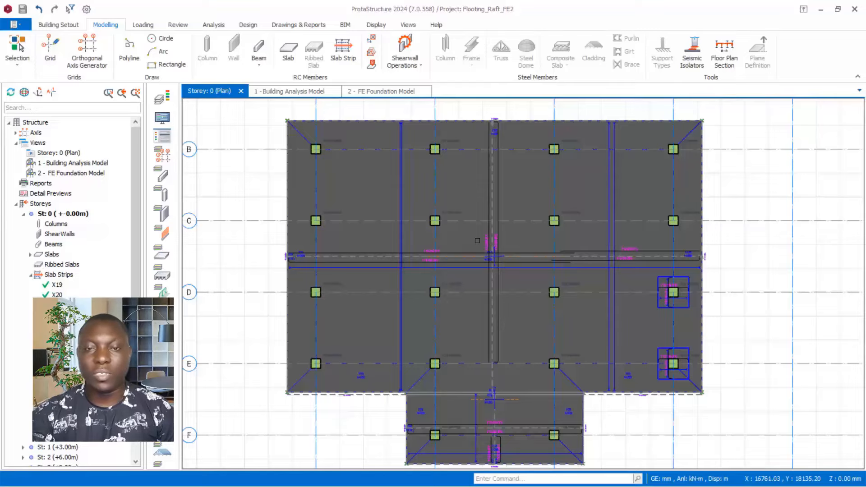
Step: Switch to ProtaDetails for the raft project and start a new drawing
{"action": "scroll", "coordinate": [345, 214], "scroll_direction": "down", "scroll_amount": 2}
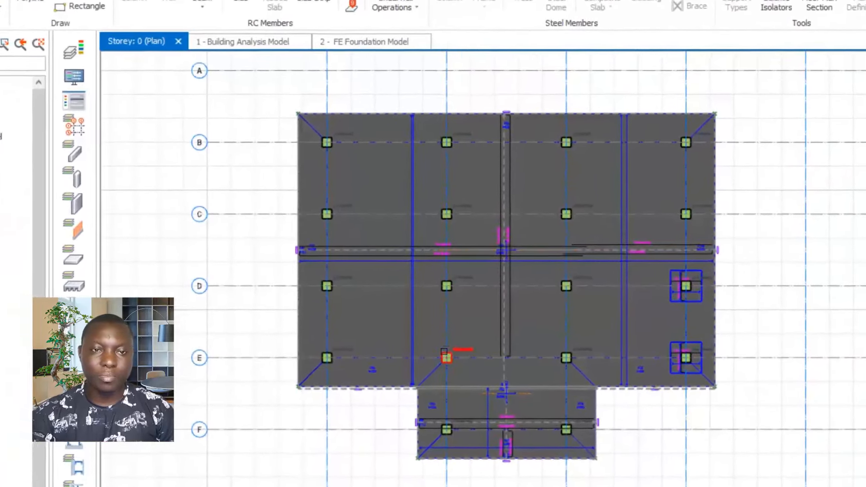
{"action": "scroll", "coordinate": [465, 172], "scroll_direction": "up", "scroll_amount": 2}
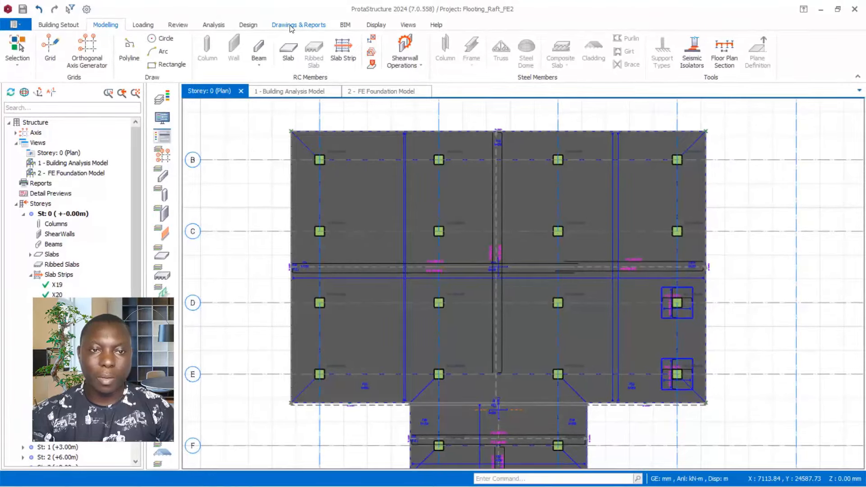
{"action": "left_click", "coordinate": [291, 25]}
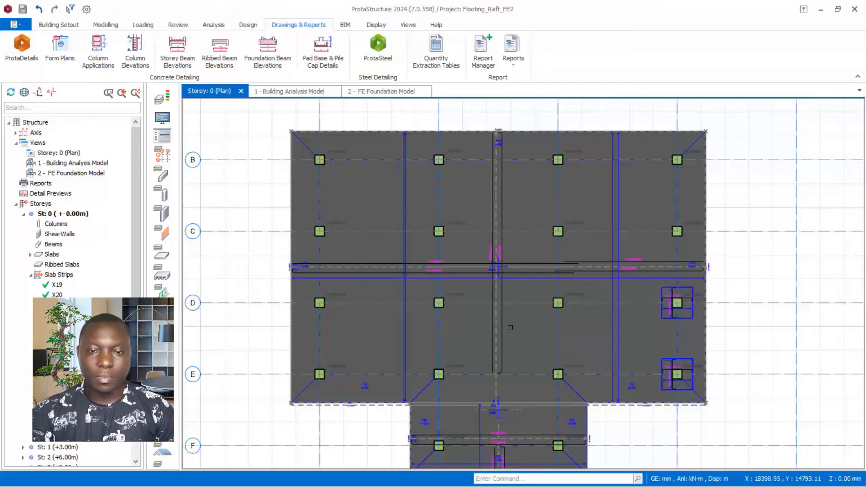
{"action": "scroll", "coordinate": [499, 235], "scroll_direction": "down", "scroll_amount": 3}
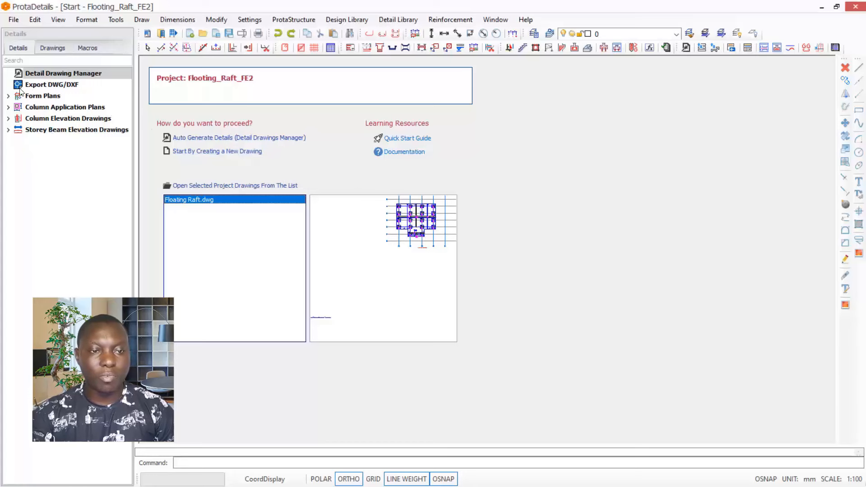
{"action": "left_click", "coordinate": [220, 151]}
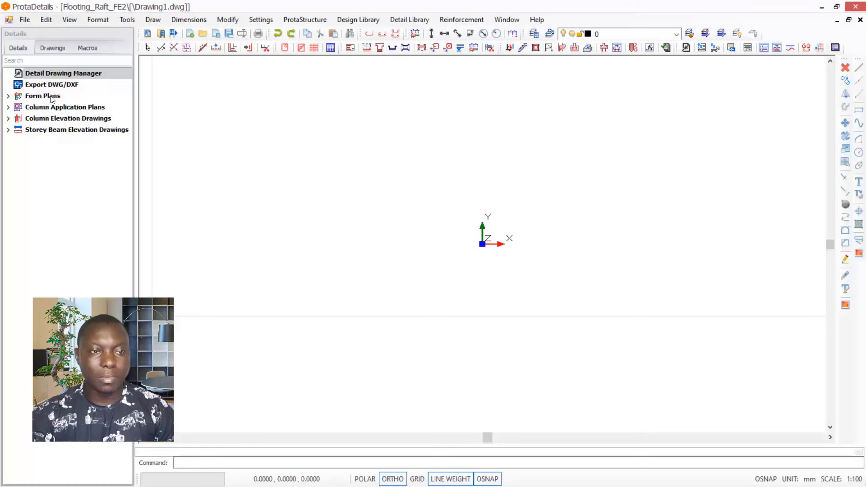
Step: Review the form plan options and draw the Foundation form plan in the new drawing
{"action": "left_click", "coordinate": [9, 96]}
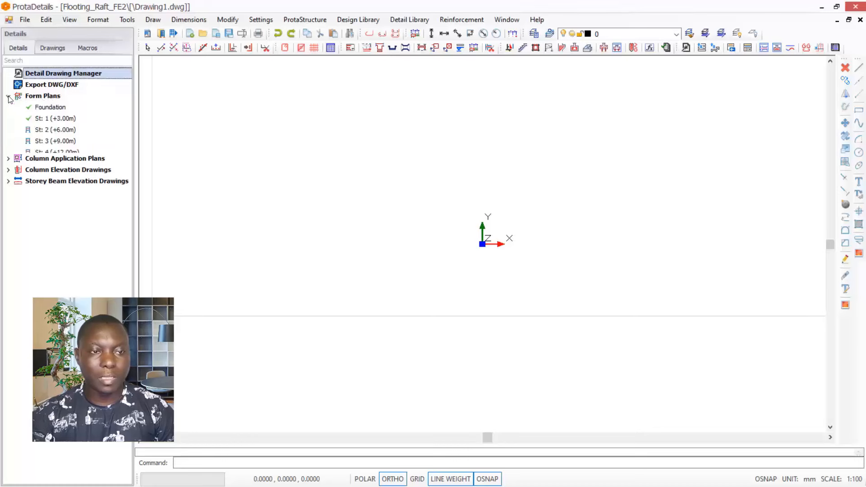
{"action": "left_click", "coordinate": [47, 107]}
{"action": "right_click", "coordinate": [45, 106]}
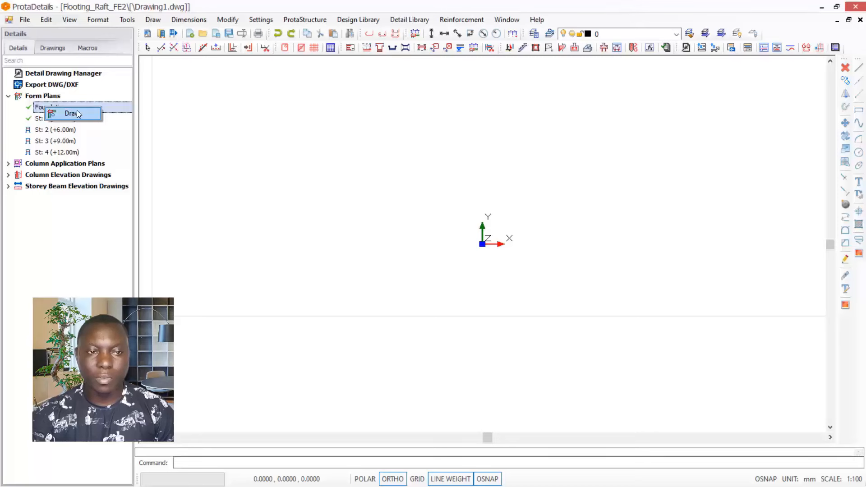
{"action": "left_click", "coordinate": [77, 110]}
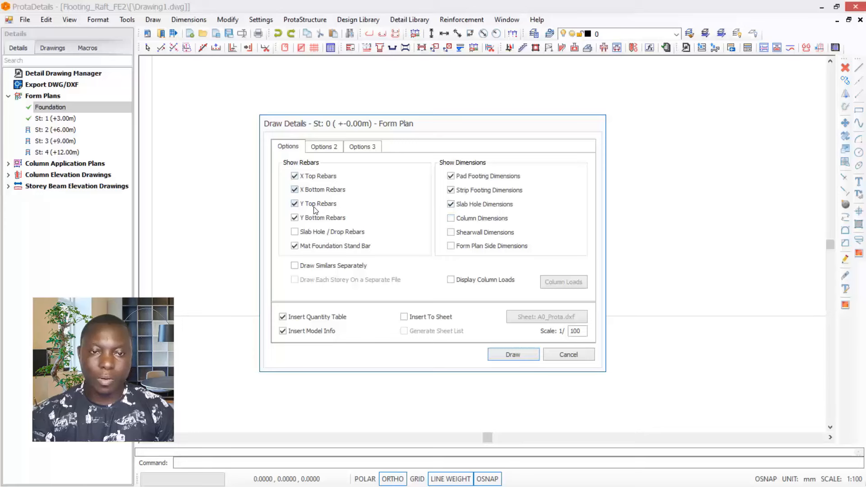
{"action": "left_click", "coordinate": [323, 147]}
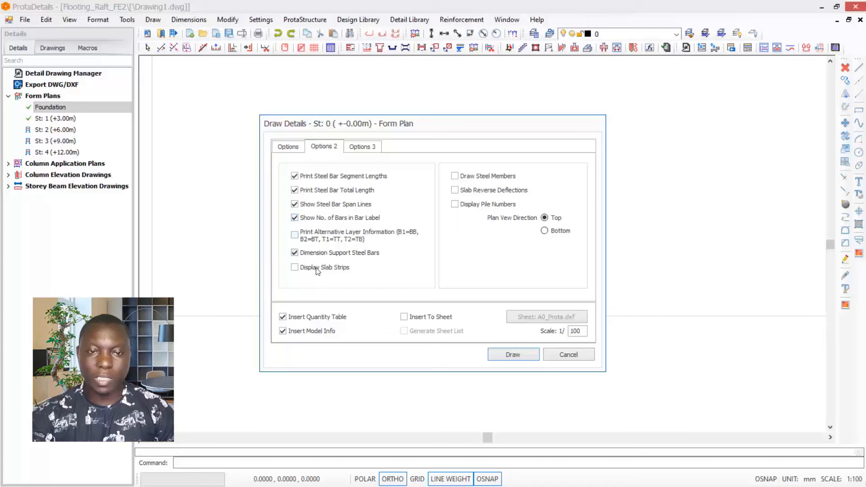
{"action": "left_click", "coordinate": [363, 147]}
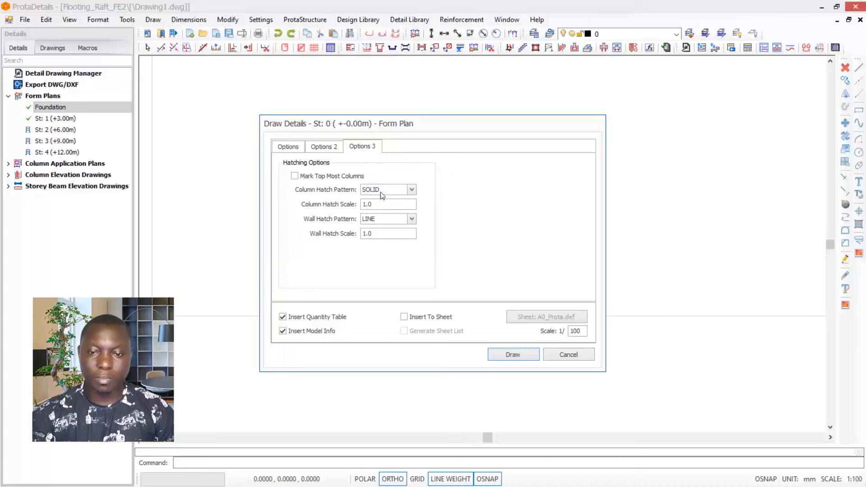
{"action": "left_click", "coordinate": [513, 355]}
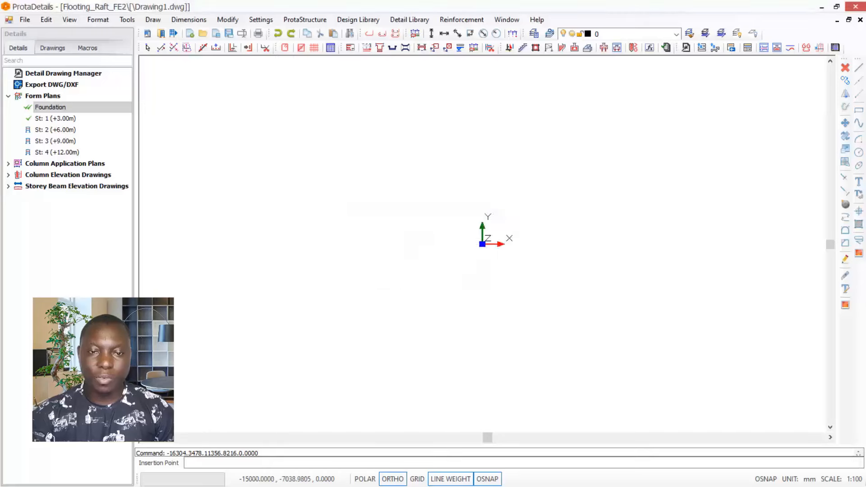
Step: Examine the foundation form plan's bars, drop panels at D/4 and E/4, quantity table and model information
{"action": "scroll", "coordinate": [456, 275], "scroll_direction": "up", "scroll_amount": 2}
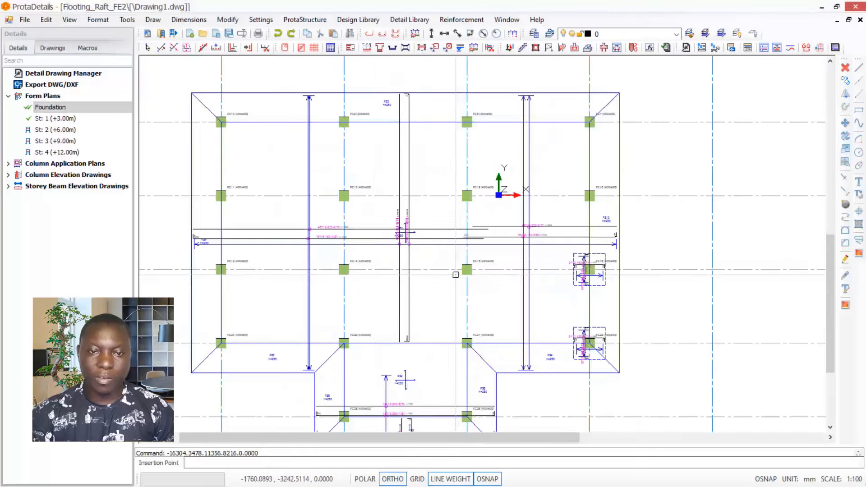
{"action": "scroll", "coordinate": [412, 91], "scroll_direction": "up", "scroll_amount": 2}
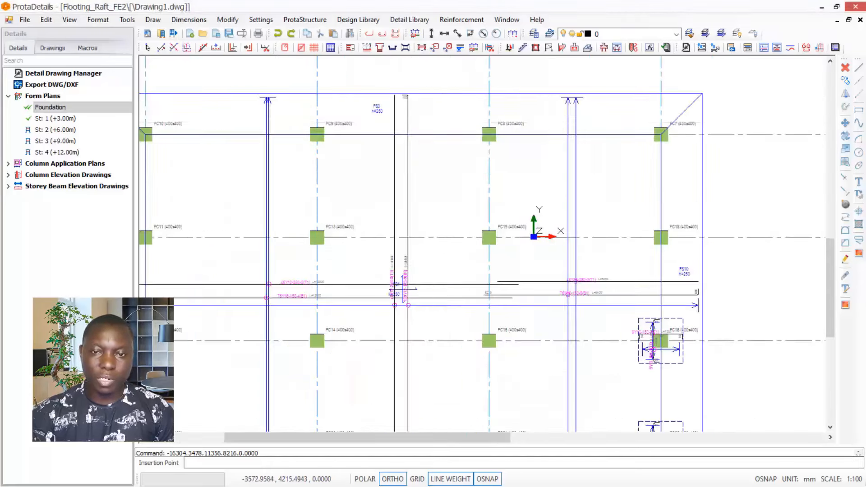
{"action": "scroll", "coordinate": [519, 111], "scroll_direction": "down", "scroll_amount": 4}
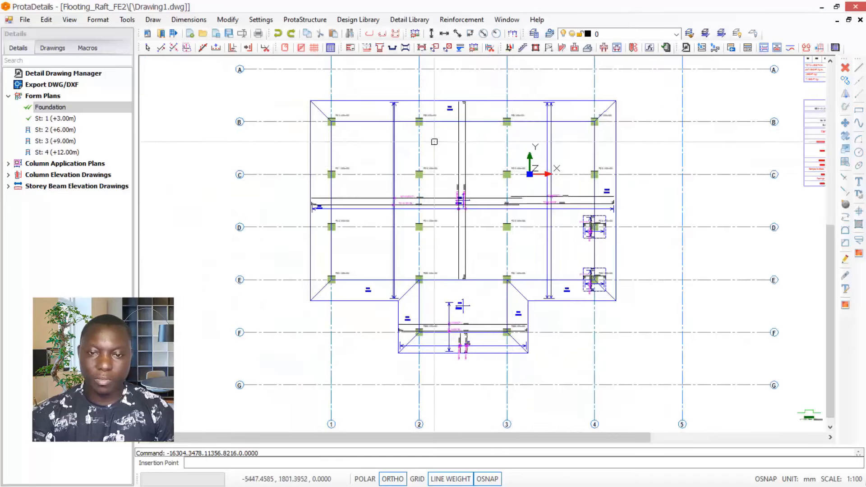
{"action": "scroll", "coordinate": [435, 142], "scroll_direction": "down", "scroll_amount": 4}
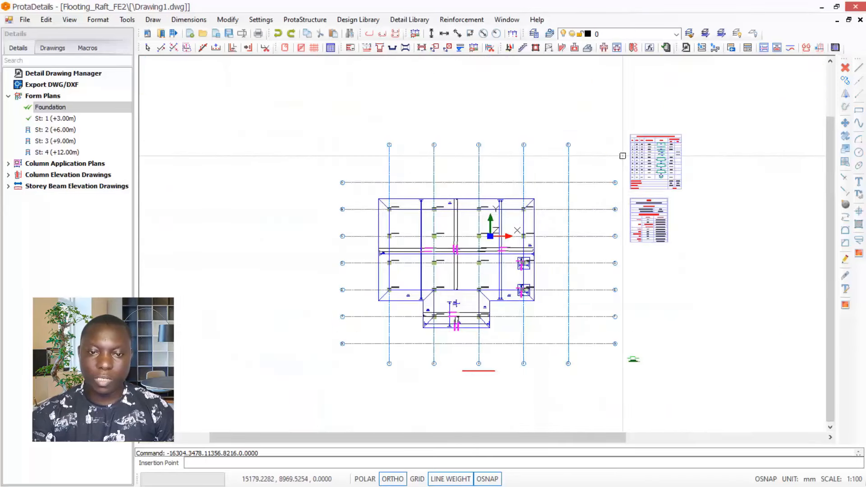
{"action": "scroll", "coordinate": [442, 216], "scroll_direction": "up", "scroll_amount": 2}
{"action": "scroll", "coordinate": [528, 256], "scroll_direction": "down", "scroll_amount": 2}
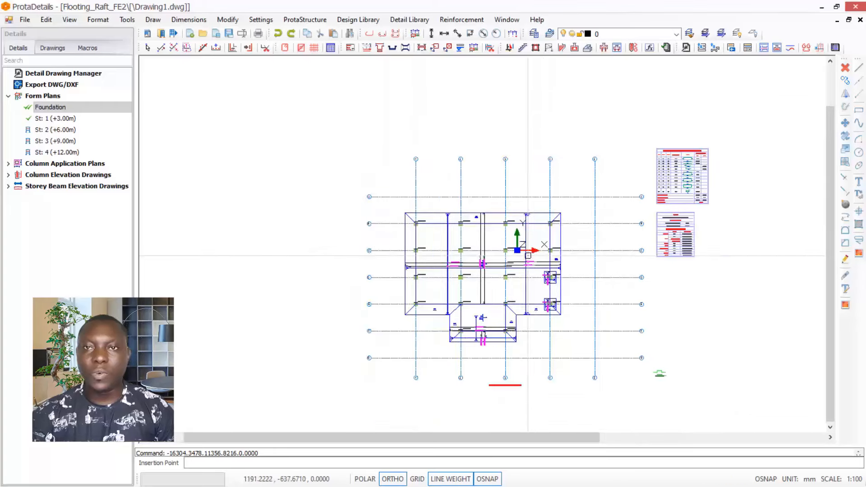
{"action": "scroll", "coordinate": [491, 206], "scroll_direction": "up", "scroll_amount": 2}
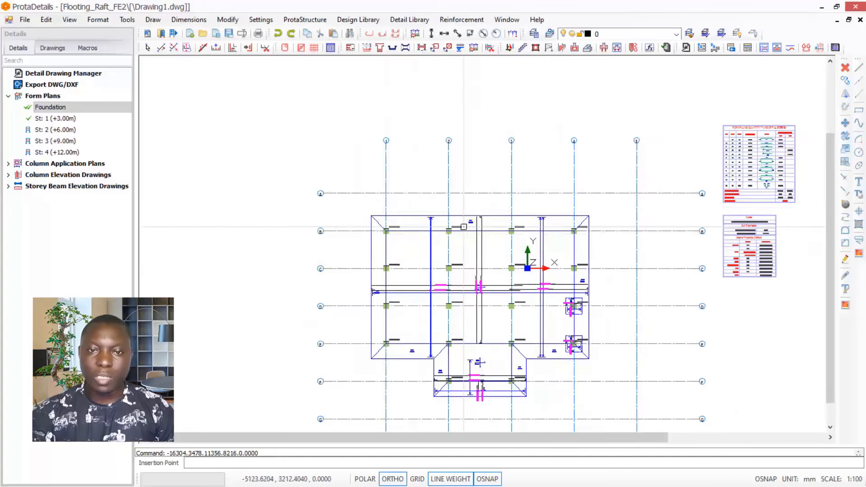
Step: Cut plan section A straight across the full raft width between axes B and C, and place it above the plan
{"action": "left_click", "coordinate": [421, 48]}
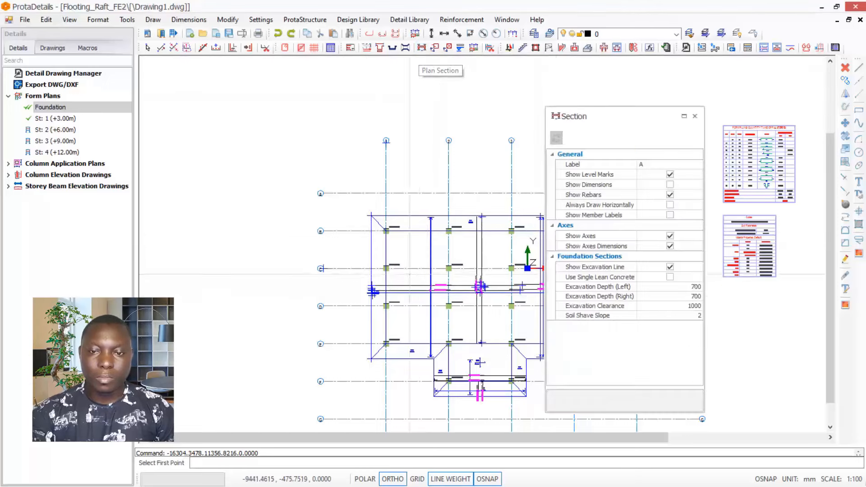
{"action": "scroll", "coordinate": [345, 267], "scroll_direction": "down", "scroll_amount": 2}
{"action": "scroll", "coordinate": [449, 266], "scroll_direction": "up", "scroll_amount": 1}
{"action": "scroll", "coordinate": [386, 278], "scroll_direction": "down", "scroll_amount": 1}
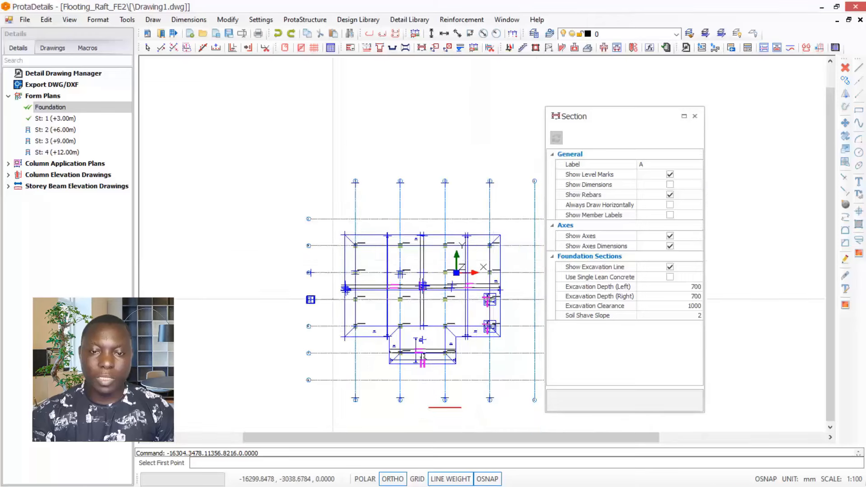
{"action": "scroll", "coordinate": [493, 257], "scroll_direction": "up", "scroll_amount": 1}
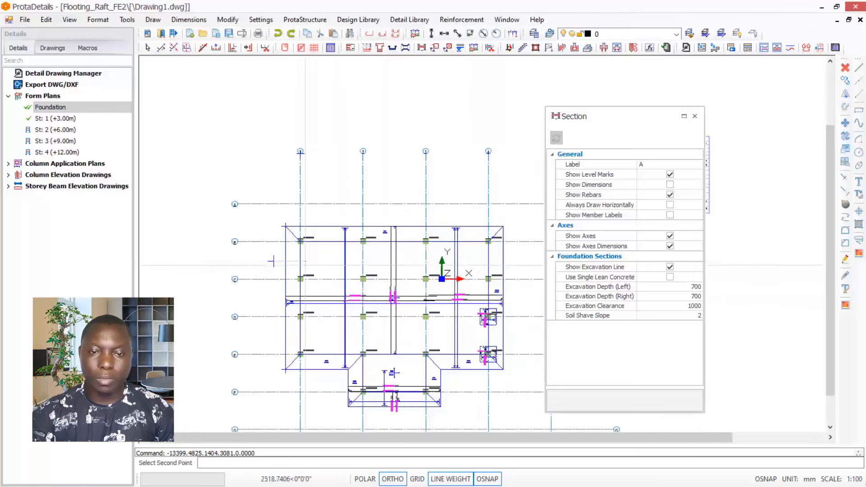
{"action": "left_click", "coordinate": [457, 369]}
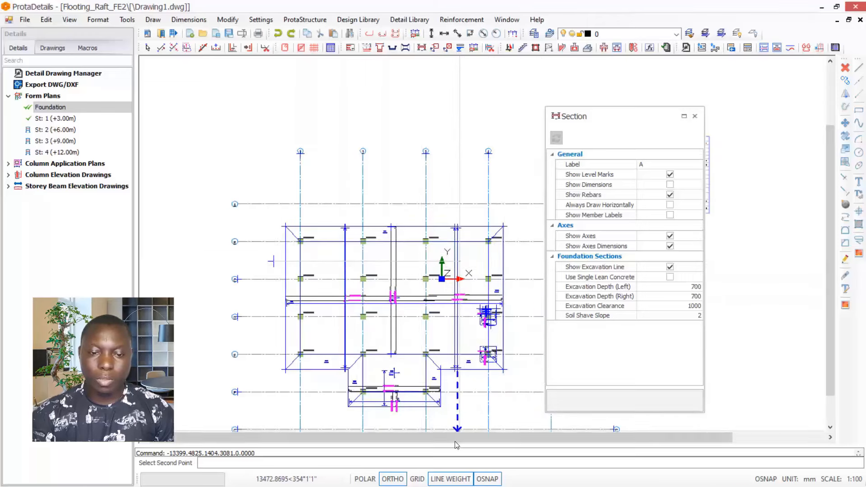
{"action": "left_click", "coordinate": [394, 480]}
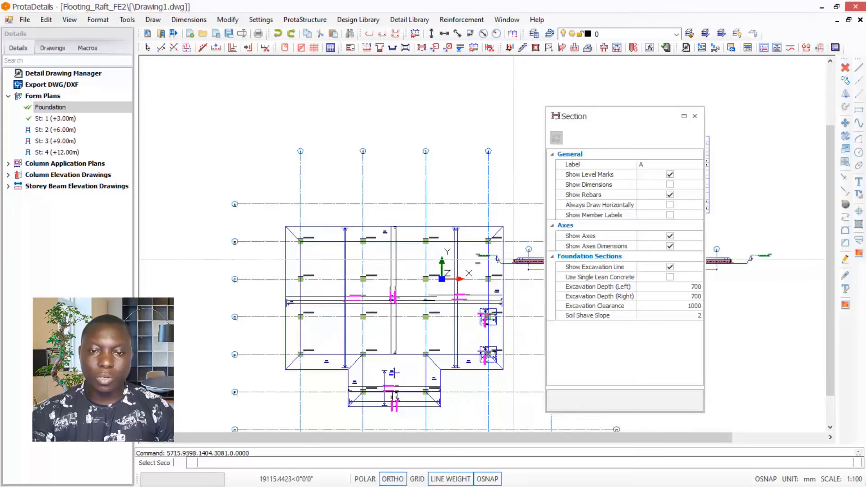
{"action": "left_click", "coordinate": [492, 261]}
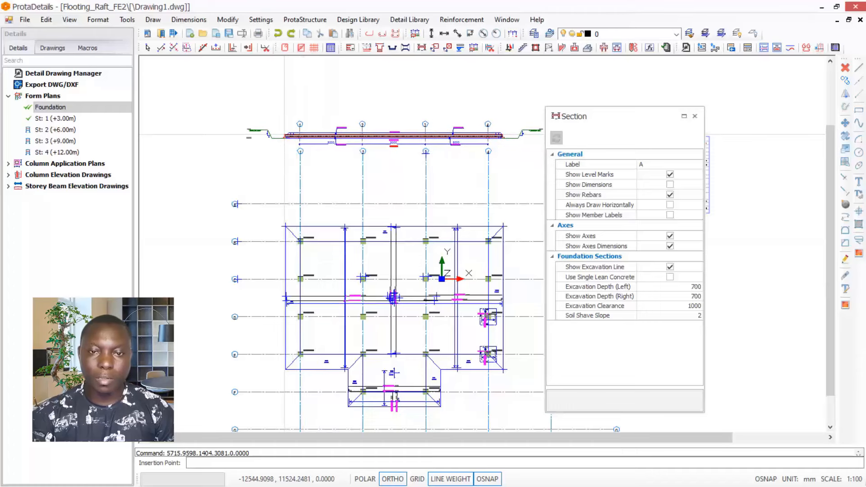
{"action": "left_click", "coordinate": [285, 135]}
Step: Examine section A-A's reinforcement and excavation profile, close the section tool, and review the whole foundation drawing
{"action": "scroll", "coordinate": [348, 125], "scroll_direction": "up", "scroll_amount": 3}
{"action": "scroll", "coordinate": [239, 142], "scroll_direction": "up", "scroll_amount": 8}
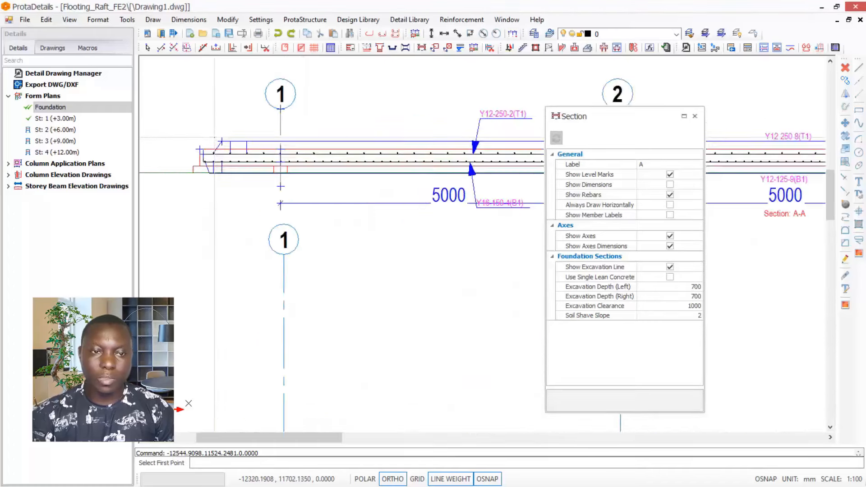
{"action": "scroll", "coordinate": [220, 175], "scroll_direction": "down", "scroll_amount": 2}
{"action": "scroll", "coordinate": [220, 174], "scroll_direction": "down", "scroll_amount": 4}
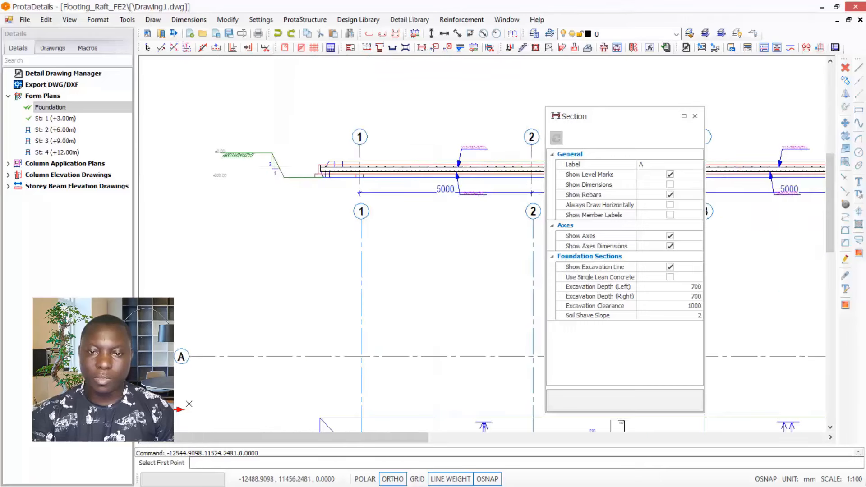
{"action": "scroll", "coordinate": [426, 180], "scroll_direction": "down", "scroll_amount": 2}
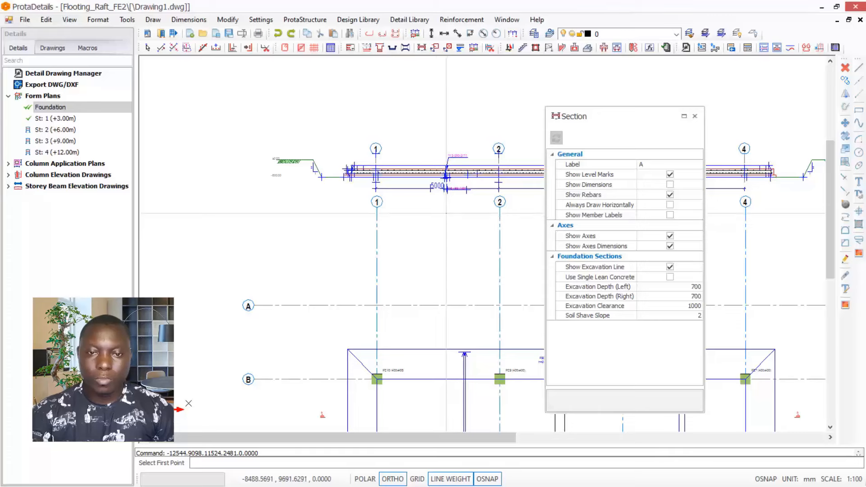
{"action": "scroll", "coordinate": [404, 177], "scroll_direction": "down", "scroll_amount": 5}
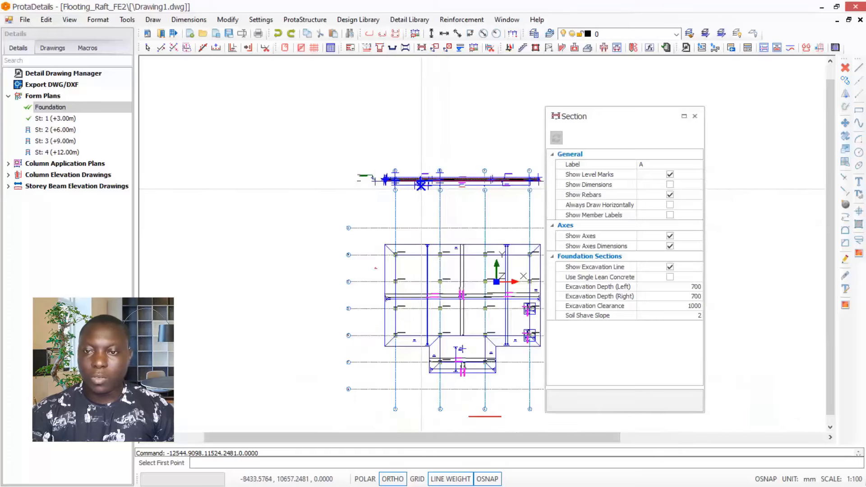
{"action": "left_click", "coordinate": [695, 116]}
{"action": "scroll", "coordinate": [551, 180], "scroll_direction": "up", "scroll_amount": 2}
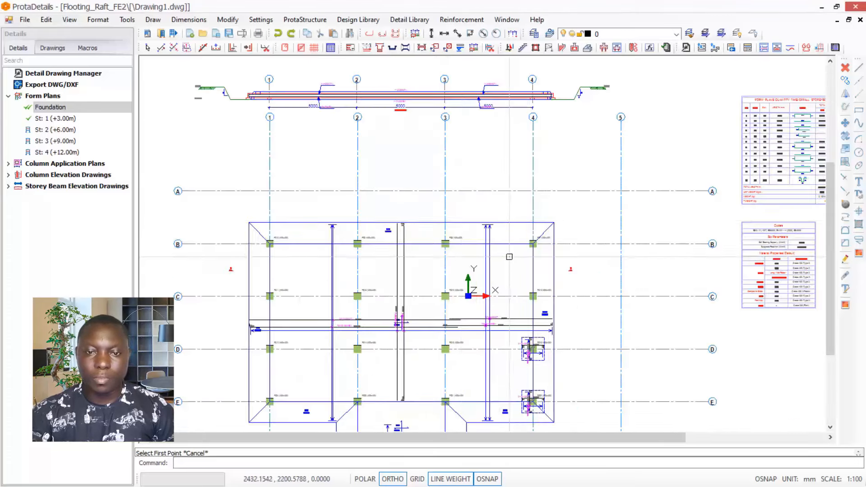
{"action": "scroll", "coordinate": [551, 182], "scroll_direction": "down", "scroll_amount": 3}
{"action": "scroll", "coordinate": [551, 182], "scroll_direction": "up", "scroll_amount": 1}
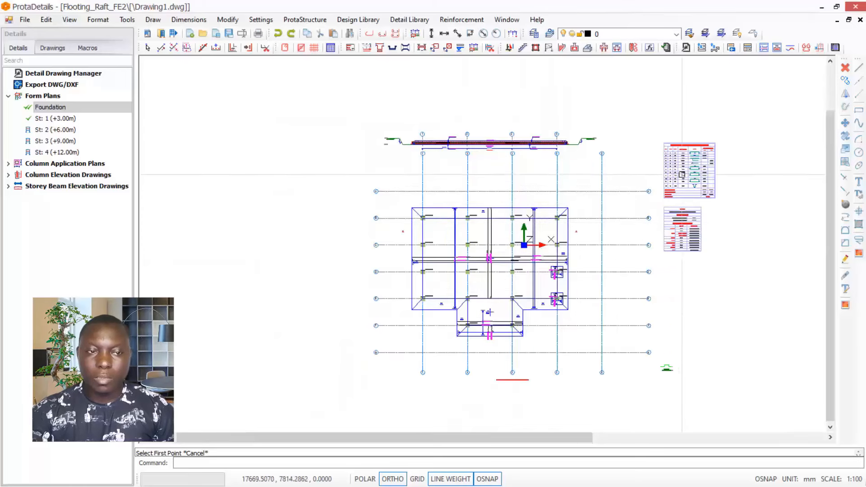
{"action": "left_click", "coordinate": [44, 85]}
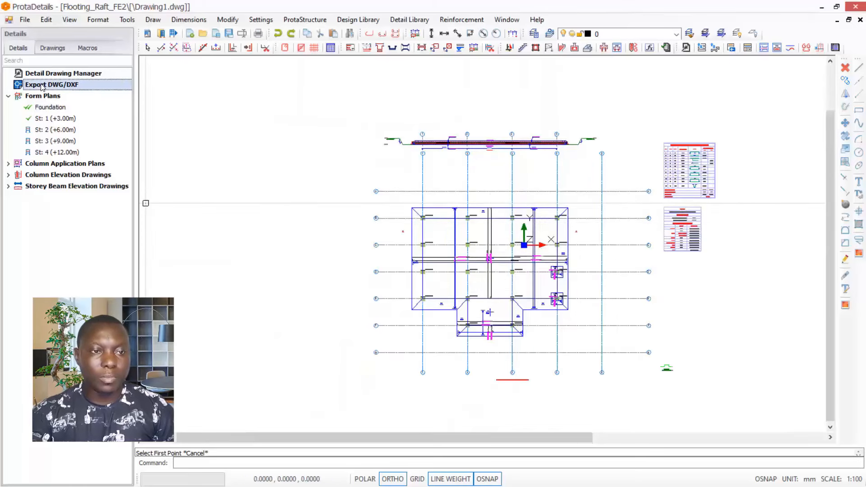
{"action": "right_click", "coordinate": [42, 84]}
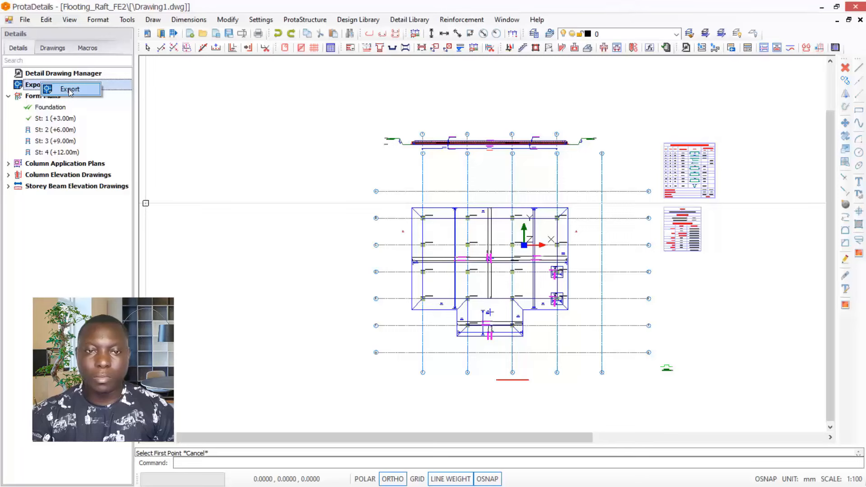
{"action": "left_click", "coordinate": [401, 90]}
{"action": "left_click", "coordinate": [366, 92]}
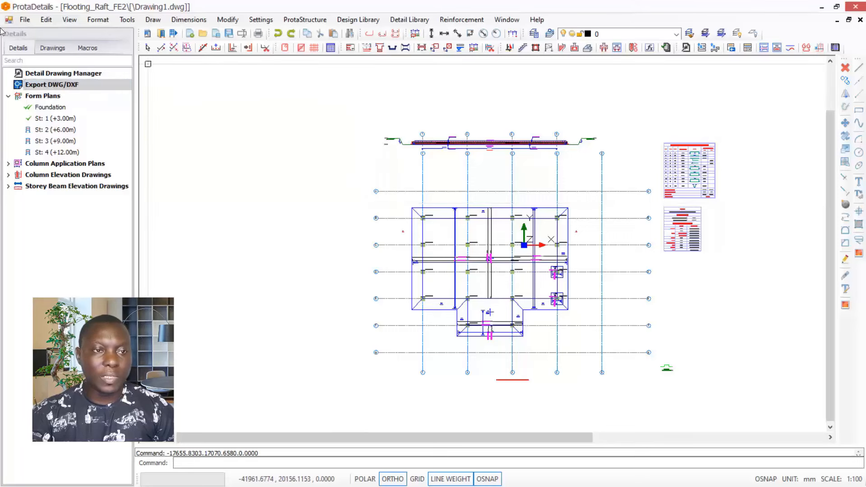
{"action": "left_click", "coordinate": [25, 20]}
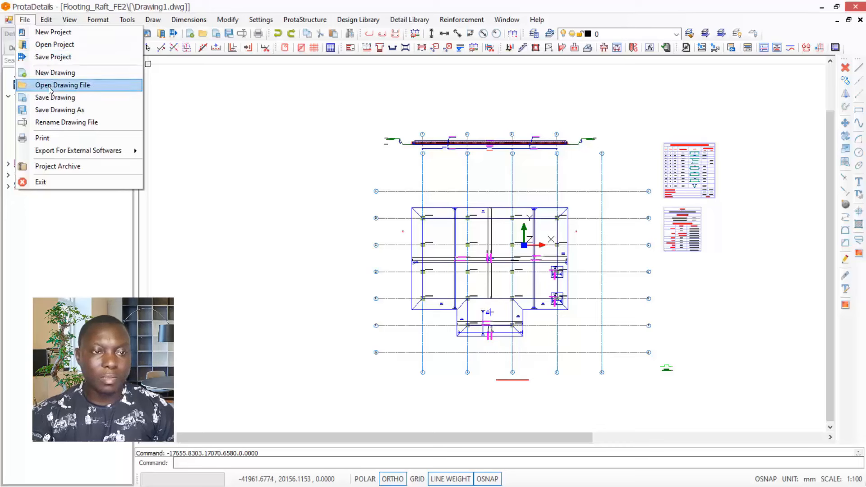
{"action": "left_click", "coordinate": [57, 110]}
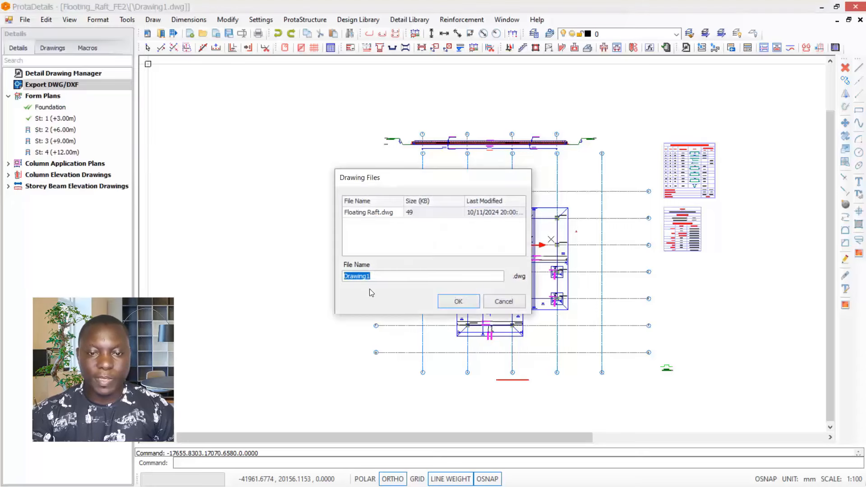
{"action": "left_click", "coordinate": [504, 303]}
Step: Save the foundation drawing as Drawing1 and export Drawing1.dwg in DWG2010 format to the ExportedDrawings folder
{"action": "double_click", "coordinate": [52, 84]}
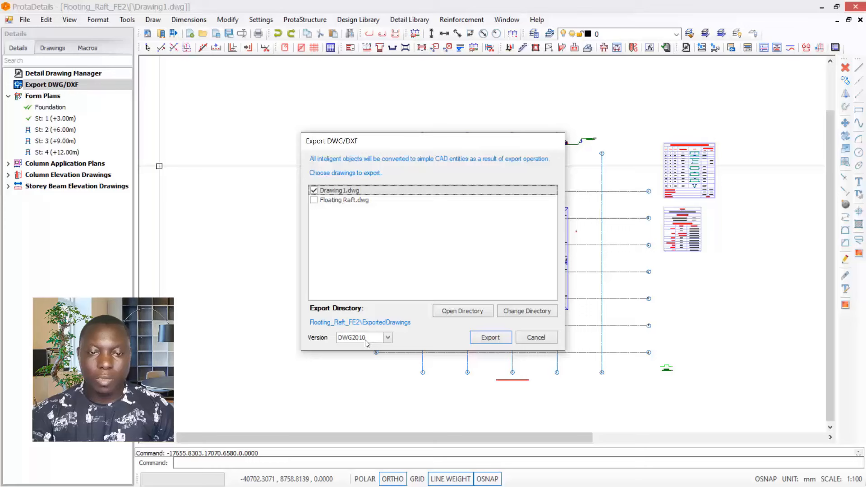
{"action": "left_click", "coordinate": [388, 338]}
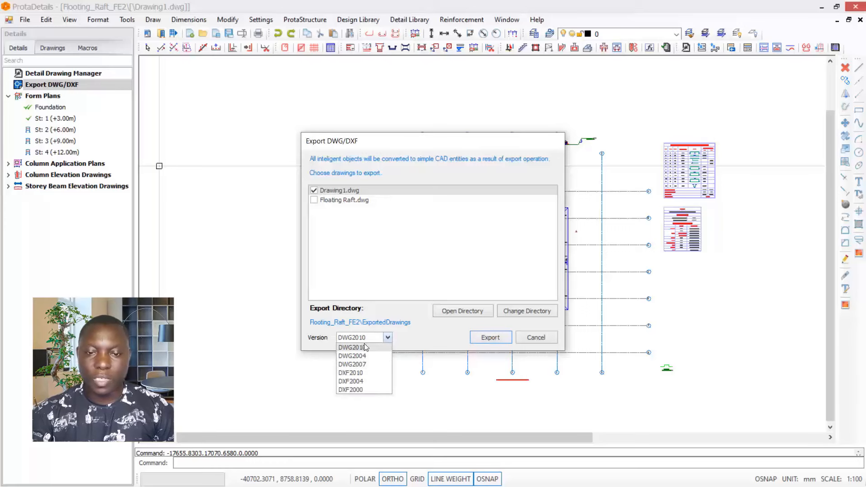
{"action": "left_click", "coordinate": [489, 348]}
{"action": "left_click", "coordinate": [489, 337]}
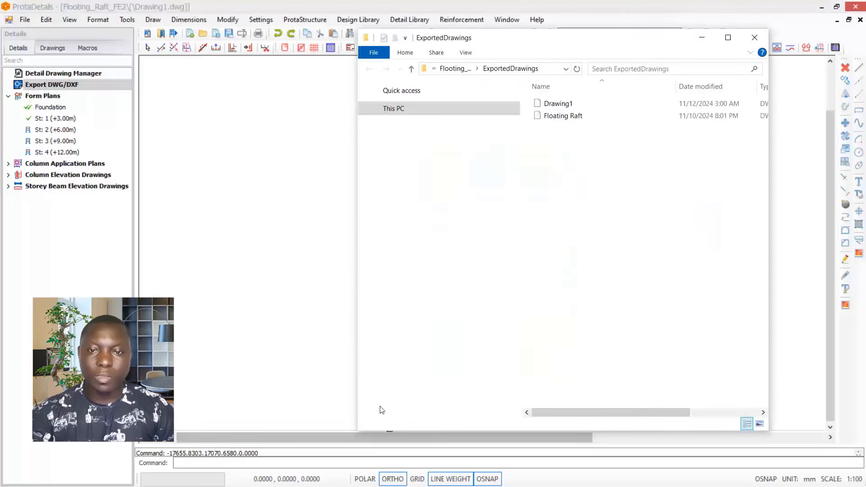
Step: Open the exported Drawing1 in AutoCAD, continue past the foreign DWG notice, and look over the foundation plan
{"action": "left_click", "coordinate": [551, 106]}
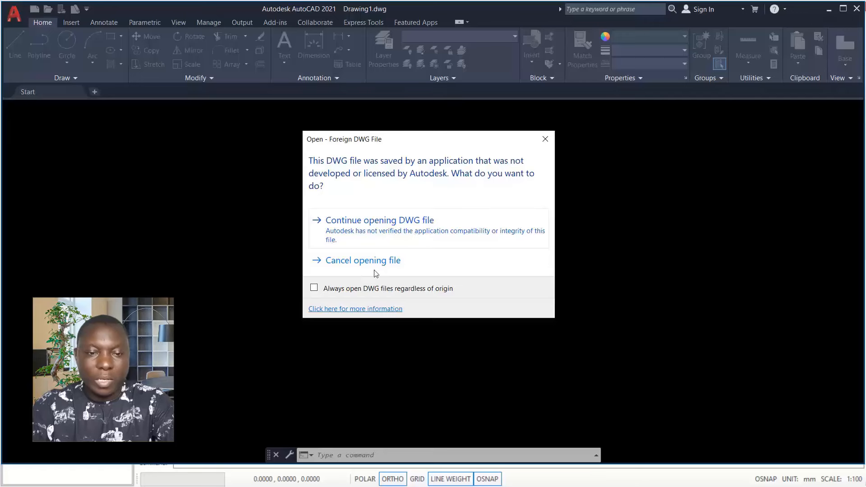
{"action": "left_click", "coordinate": [382, 227]}
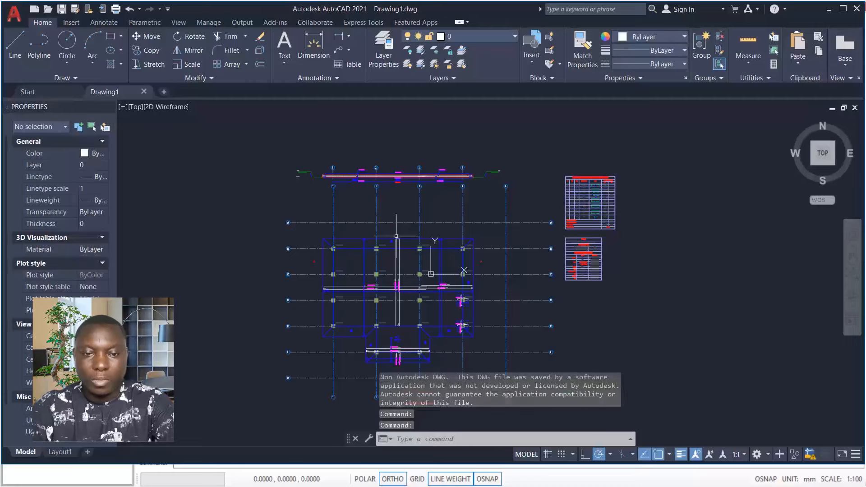
{"action": "scroll", "coordinate": [482, 221], "scroll_direction": "down", "scroll_amount": 2}
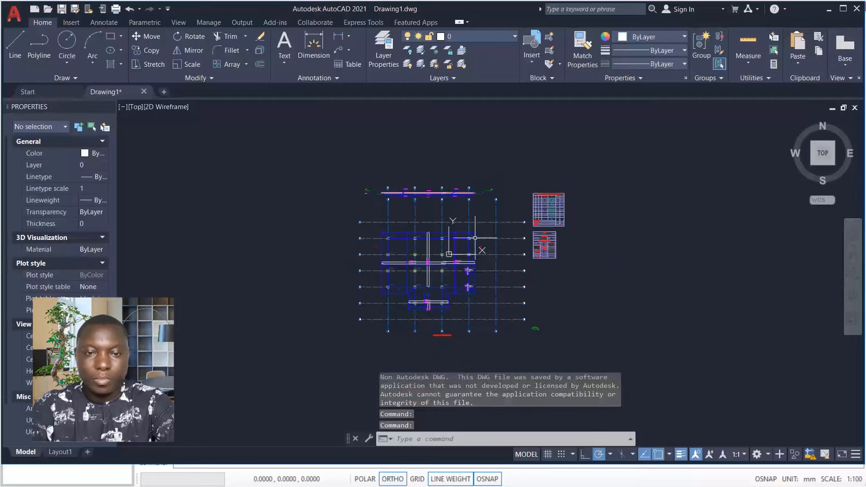
{"action": "scroll", "coordinate": [475, 238], "scroll_direction": "up", "scroll_amount": 2}
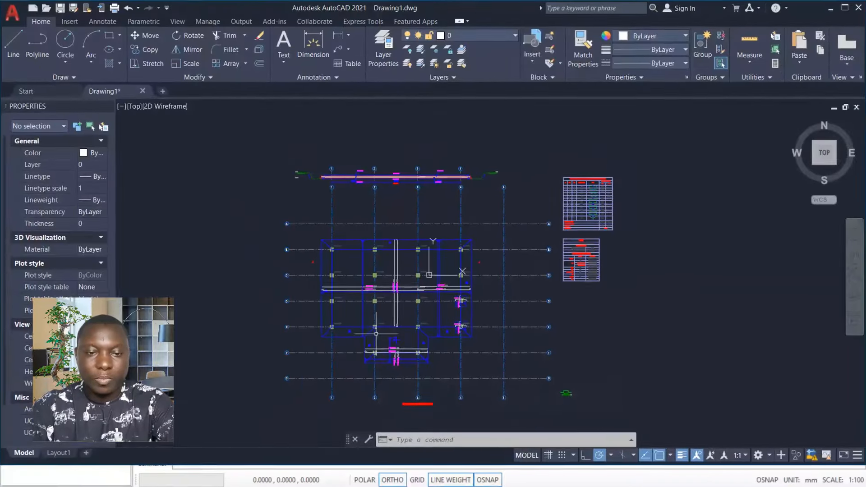
{"action": "scroll", "coordinate": [358, 269], "scroll_direction": "up", "scroll_amount": 2}
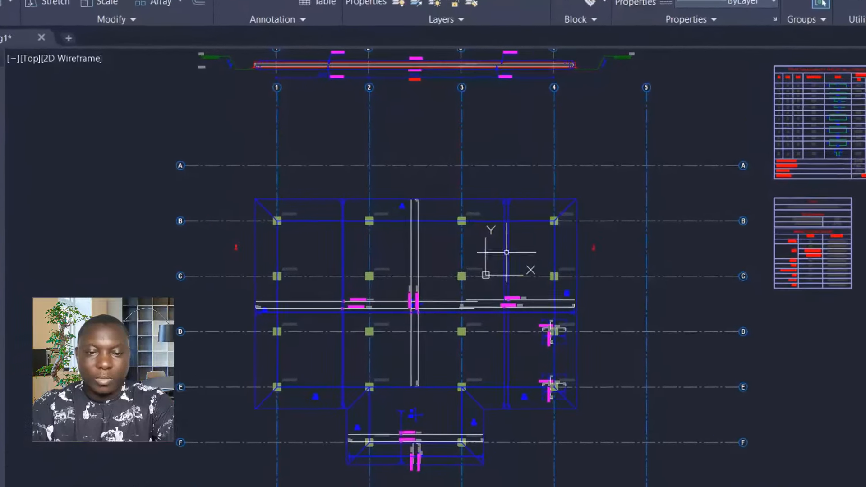
{"action": "scroll", "coordinate": [435, 225], "scroll_direction": "down", "scroll_amount": 2}
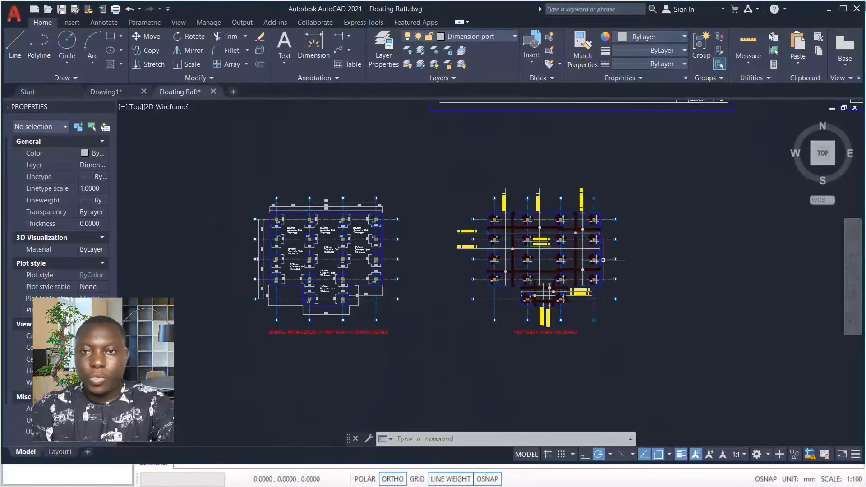
Step: Examine the bar labels and drop panel reinforcement on the Raft Slab Foundation Details plan in the Floating Raft drawing
{"action": "scroll", "coordinate": [563, 238], "scroll_direction": "down", "scroll_amount": 2}
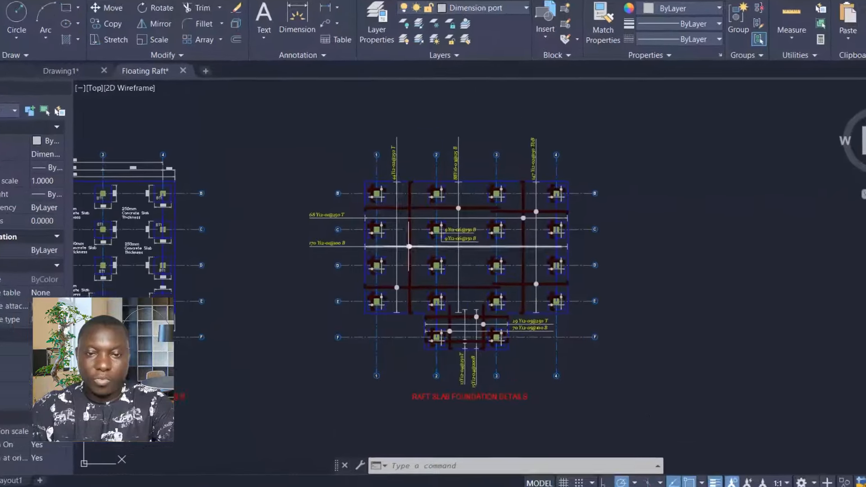
{"action": "scroll", "coordinate": [505, 350], "scroll_direction": "up", "scroll_amount": 2}
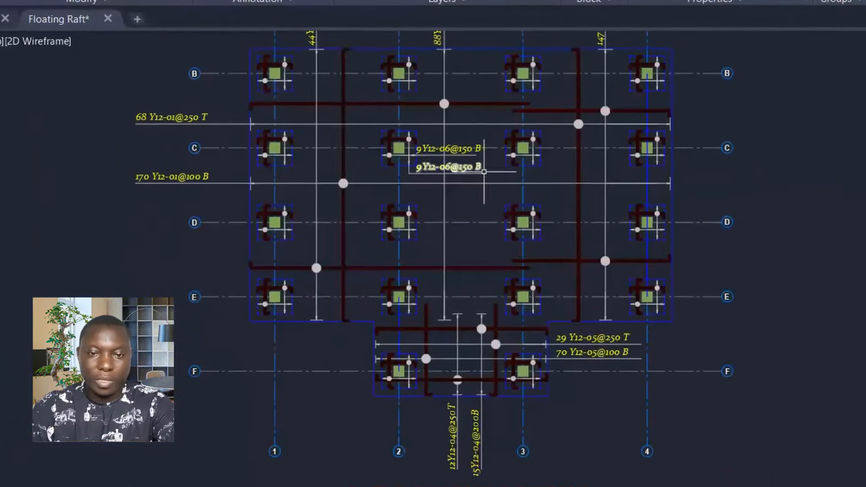
{"action": "scroll", "coordinate": [468, 271], "scroll_direction": "down", "scroll_amount": 4}
{"action": "scroll", "coordinate": [448, 189], "scroll_direction": "up", "scroll_amount": 2}
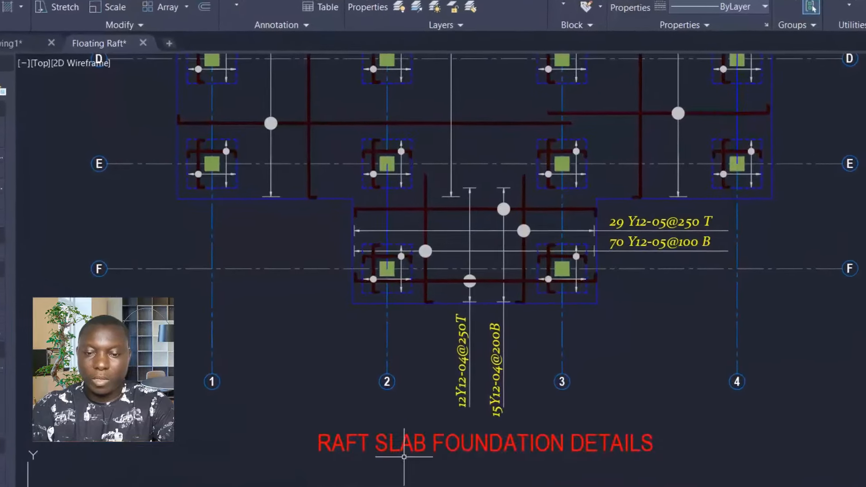
{"action": "scroll", "coordinate": [530, 447], "scroll_direction": "up", "scroll_amount": 2}
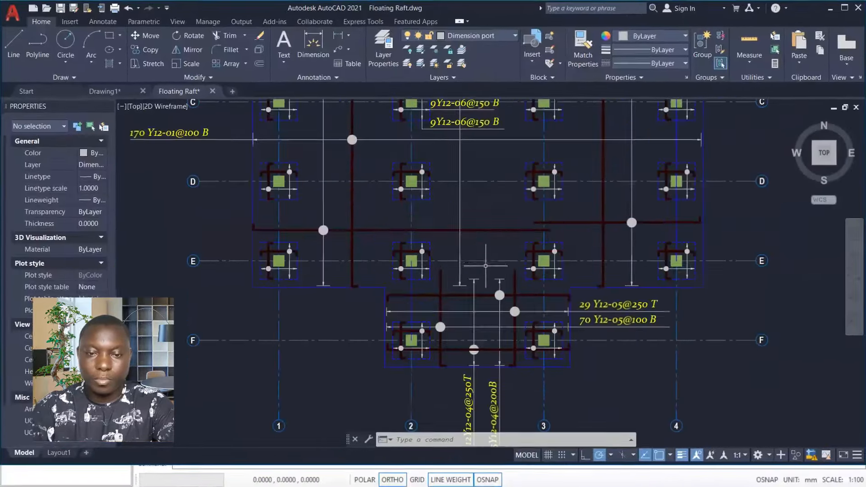
{"action": "scroll", "coordinate": [504, 328], "scroll_direction": "up", "scroll_amount": 2}
{"action": "scroll", "coordinate": [461, 194], "scroll_direction": "up", "scroll_amount": 2}
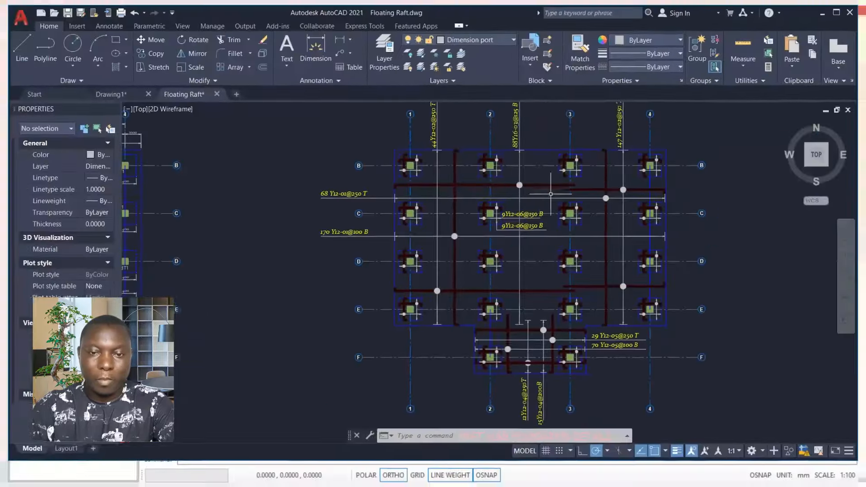
{"action": "scroll", "coordinate": [596, 166], "scroll_direction": "up", "scroll_amount": 3}
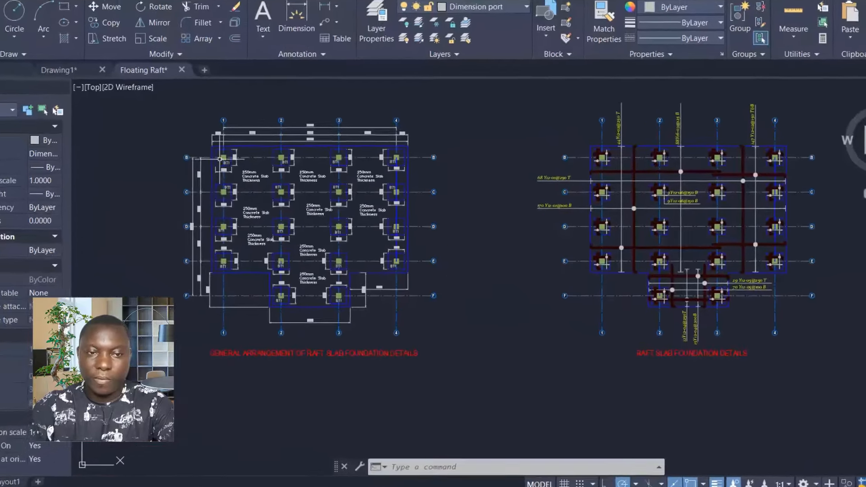
Step: Examine the grid dimensions, drop panel sizes and slab thickness notes on the raft slab general arrangement plan
{"action": "left_click", "coordinate": [196, 125]}
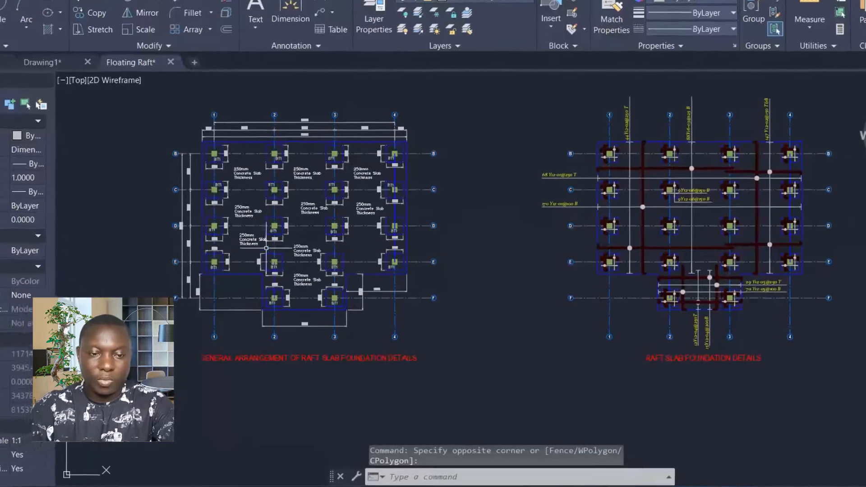
{"action": "scroll", "coordinate": [239, 370], "scroll_direction": "up", "scroll_amount": 4}
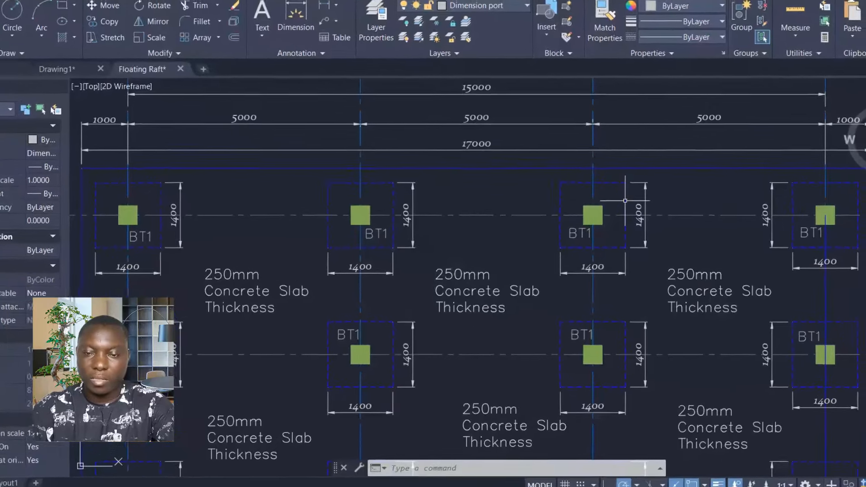
{"action": "scroll", "coordinate": [585, 216], "scroll_direction": "down", "scroll_amount": 4}
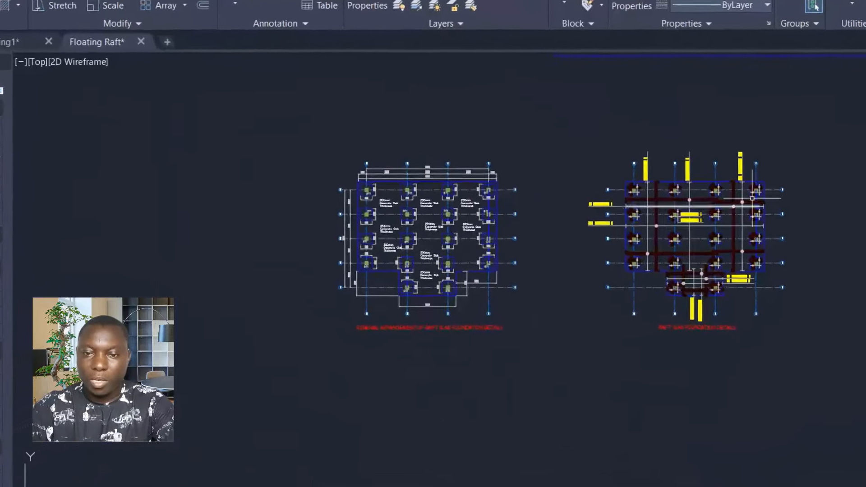
Step: Examine the Raft Slab & Base Details sheet, including Section A-A's reinforcement, blinding and damp-proof membrane layers
{"action": "scroll", "coordinate": [752, 197], "scroll_direction": "up", "scroll_amount": 6}
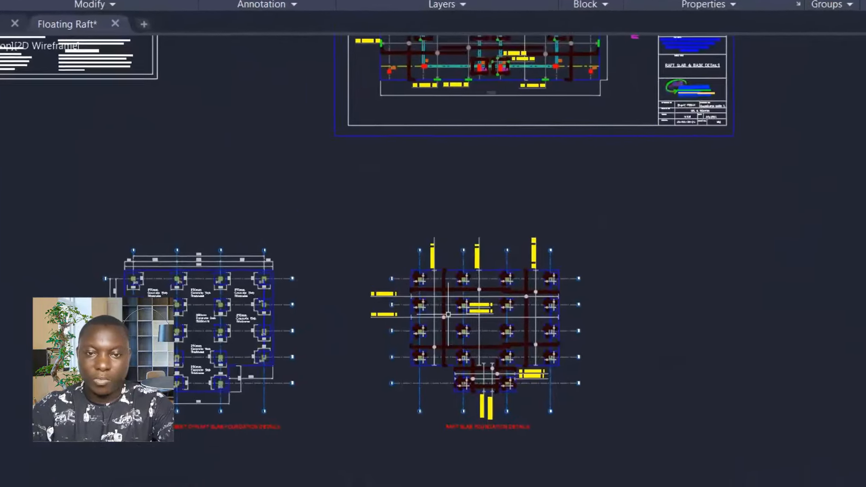
{"action": "scroll", "coordinate": [485, 307], "scroll_direction": "down", "scroll_amount": 3}
{"action": "scroll", "coordinate": [490, 106], "scroll_direction": "up", "scroll_amount": 5}
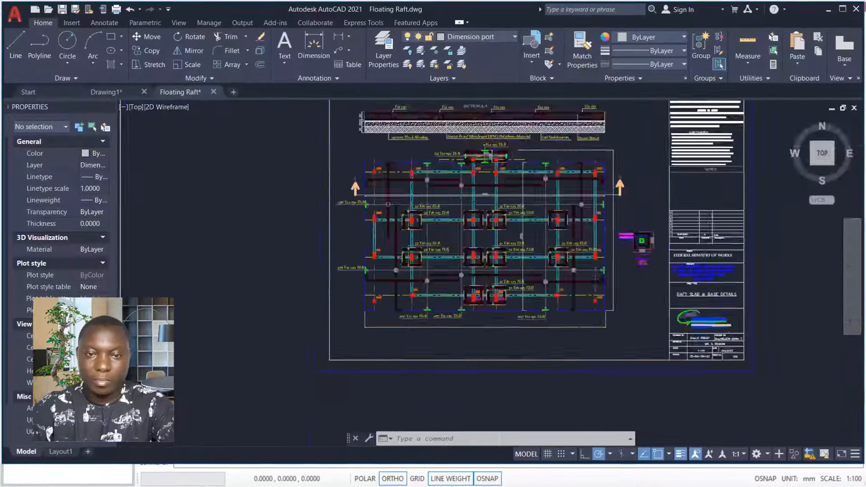
{"action": "scroll", "coordinate": [440, 105], "scroll_direction": "up", "scroll_amount": 6}
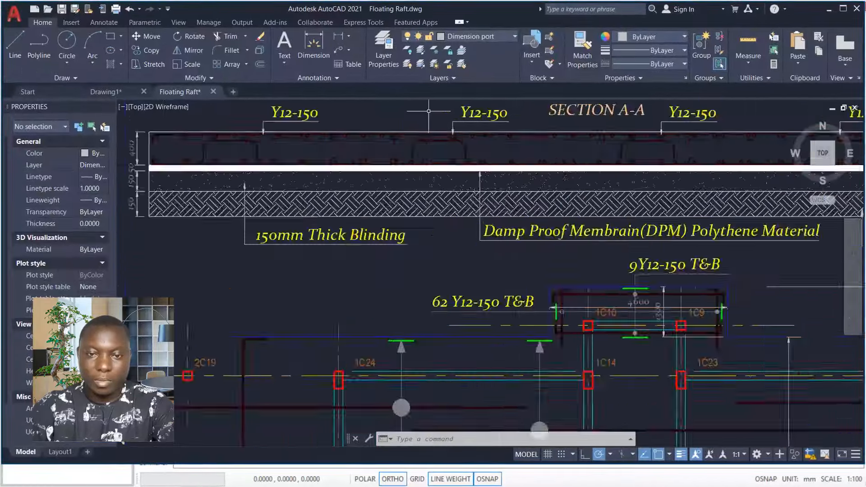
{"action": "scroll", "coordinate": [364, 176], "scroll_direction": "down", "scroll_amount": 2}
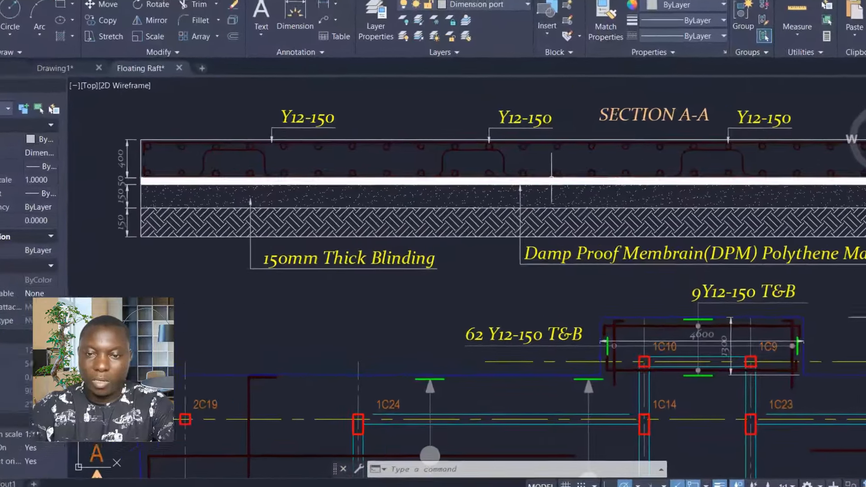
{"action": "scroll", "coordinate": [404, 236], "scroll_direction": "down", "scroll_amount": 6}
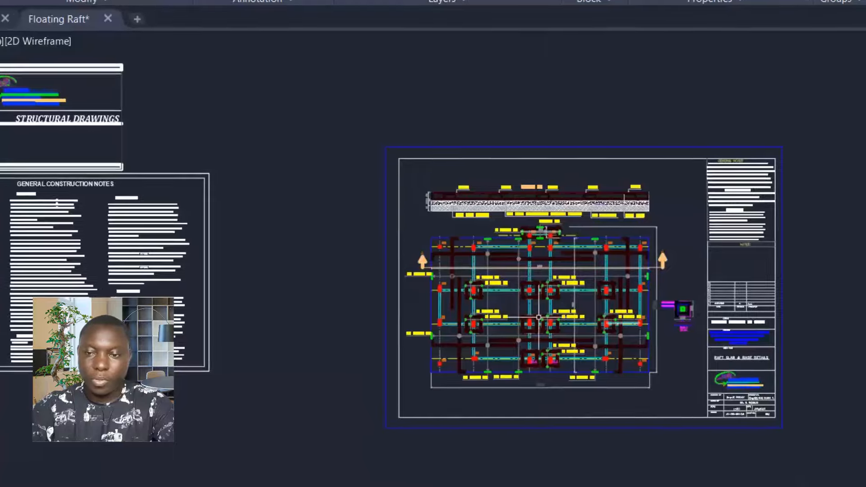
Step: Review the Raft Slab Layout and First Floor Beam Layout sheets in the structural drawing set
{"action": "scroll", "coordinate": [391, 231], "scroll_direction": "down", "scroll_amount": 4}
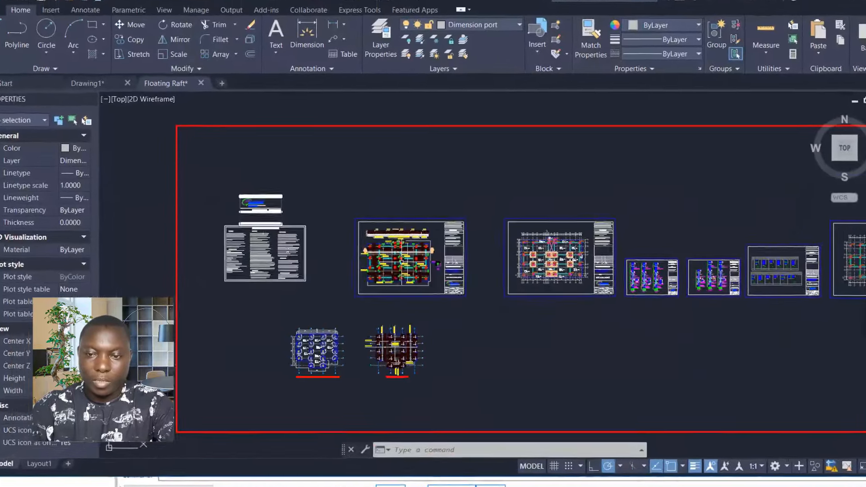
{"action": "scroll", "coordinate": [395, 261], "scroll_direction": "up", "scroll_amount": 5}
{"action": "scroll", "coordinate": [460, 291], "scroll_direction": "down", "scroll_amount": 5}
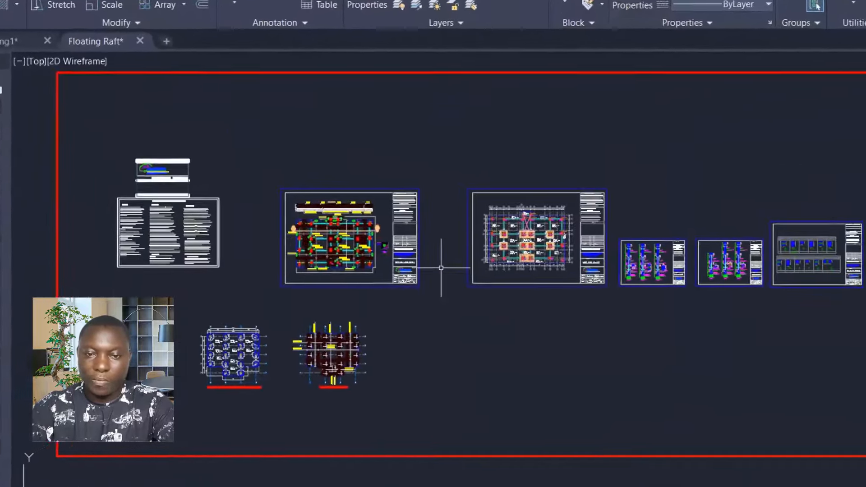
{"action": "scroll", "coordinate": [503, 228], "scroll_direction": "up", "scroll_amount": 4}
{"action": "scroll", "coordinate": [531, 221], "scroll_direction": "up", "scroll_amount": 5}
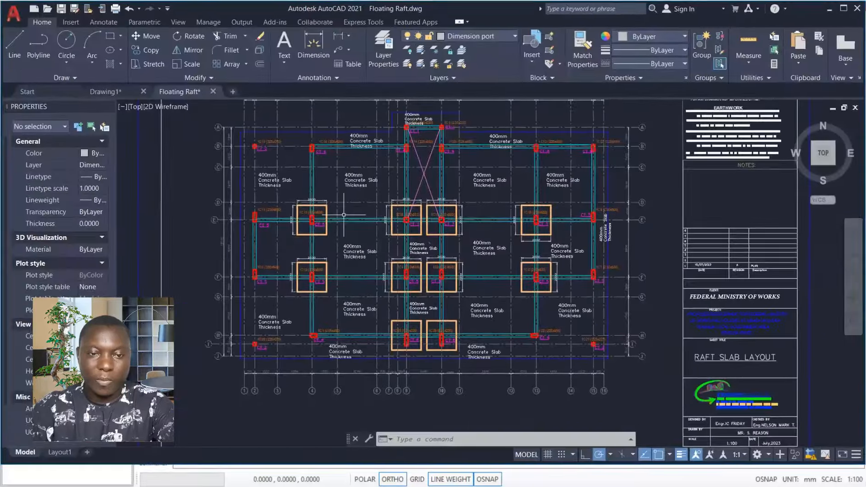
{"action": "scroll", "coordinate": [424, 239], "scroll_direction": "down", "scroll_amount": 5}
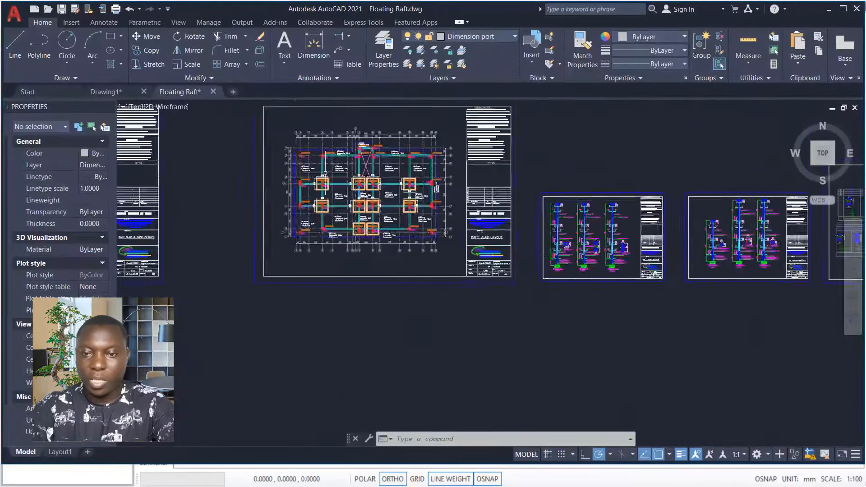
{"action": "scroll", "coordinate": [815, 145], "scroll_direction": "up", "scroll_amount": 2}
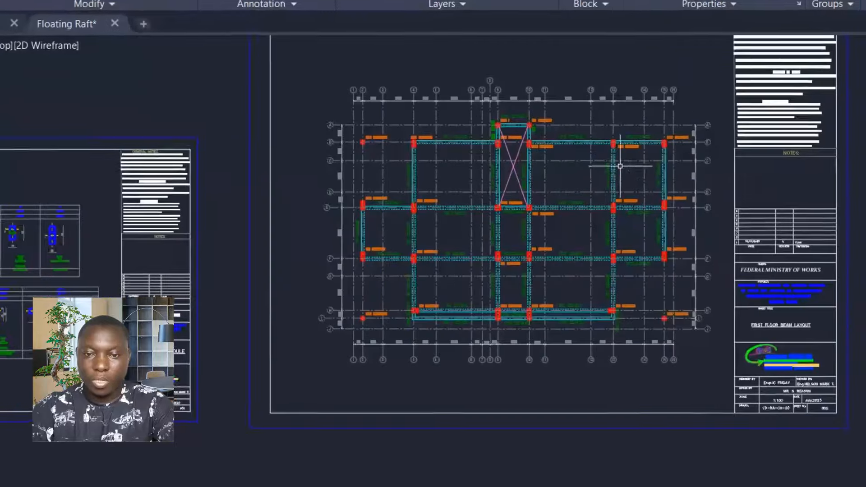
Step: Survey the full row of structural sheets inside the red frame and return to the Floating Raft drawing
{"action": "scroll", "coordinate": [706, 221], "scroll_direction": "down", "scroll_amount": 5}
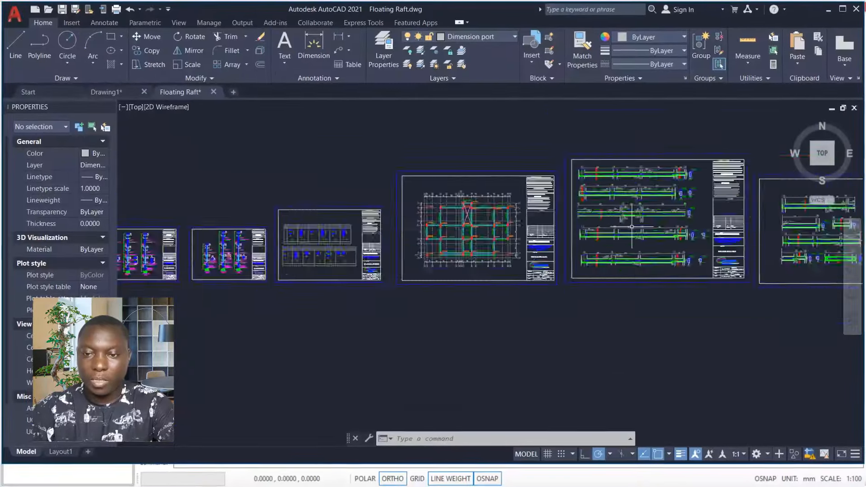
{"action": "scroll", "coordinate": [610, 245], "scroll_direction": "down", "scroll_amount": 5}
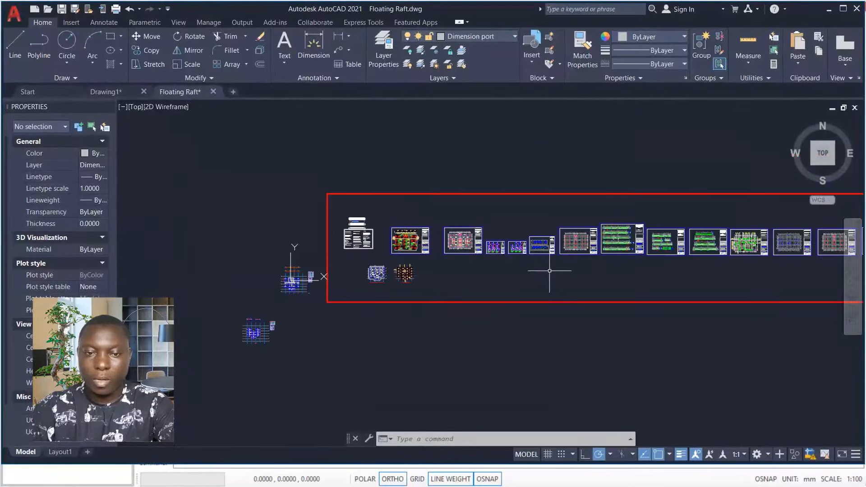
{"action": "scroll", "coordinate": [338, 254], "scroll_direction": "down", "scroll_amount": 2}
{"action": "scroll", "coordinate": [792, 250], "scroll_direction": "up", "scroll_amount": 2}
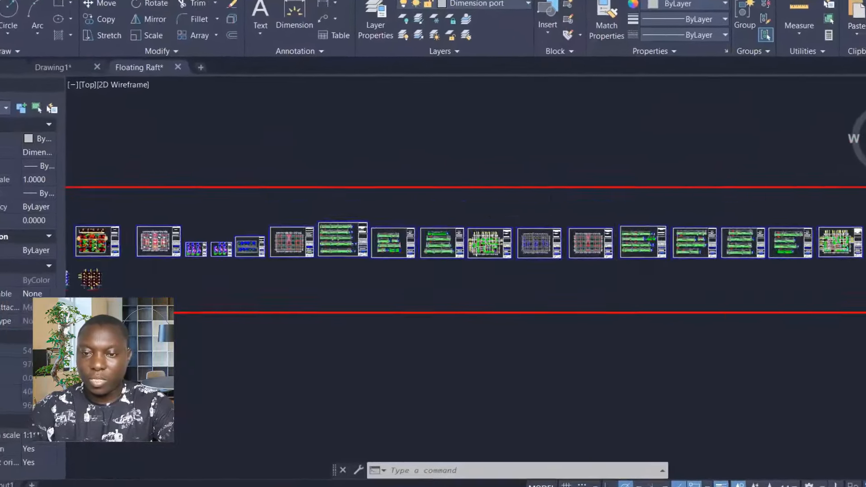
{"action": "scroll", "coordinate": [489, 231], "scroll_direction": "down", "scroll_amount": 4}
{"action": "scroll", "coordinate": [769, 233], "scroll_direction": "up", "scroll_amount": 3}
{"action": "scroll", "coordinate": [610, 271], "scroll_direction": "down", "scroll_amount": 4}
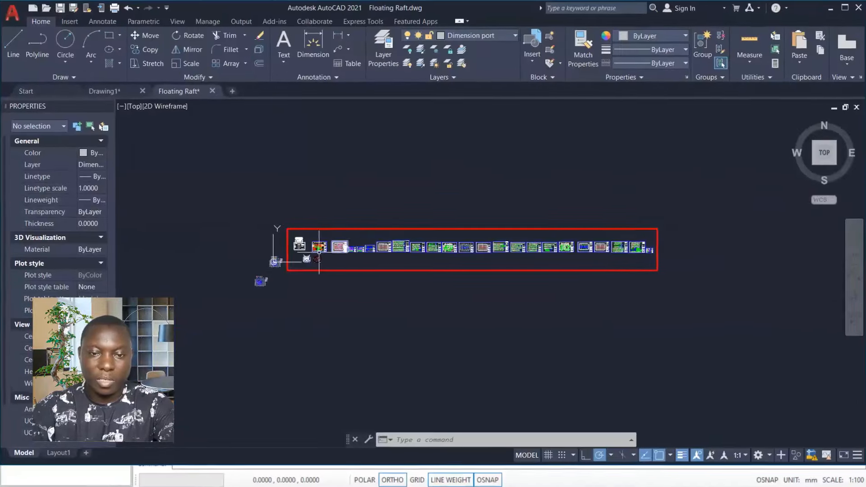
{"action": "scroll", "coordinate": [319, 253], "scroll_direction": "up", "scroll_amount": 4}
{"action": "scroll", "coordinate": [483, 223], "scroll_direction": "up", "scroll_amount": 4}
{"action": "scroll", "coordinate": [451, 225], "scroll_direction": "down", "scroll_amount": 4}
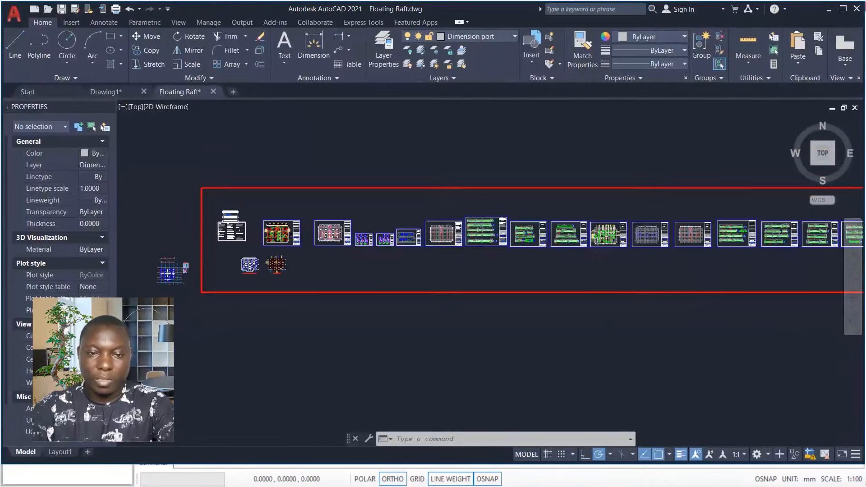
{"action": "scroll", "coordinate": [411, 228], "scroll_direction": "down", "scroll_amount": 2}
{"action": "scroll", "coordinate": [461, 188], "scroll_direction": "up", "scroll_amount": 2}
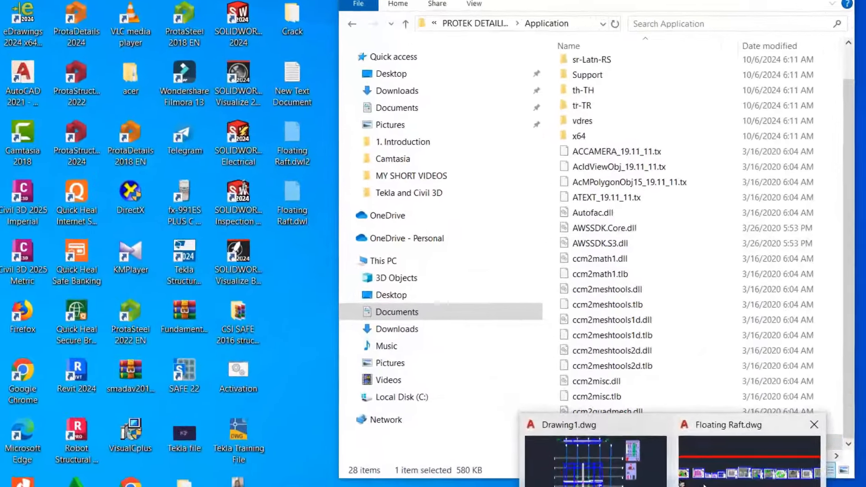
{"action": "left_click", "coordinate": [685, 429]}
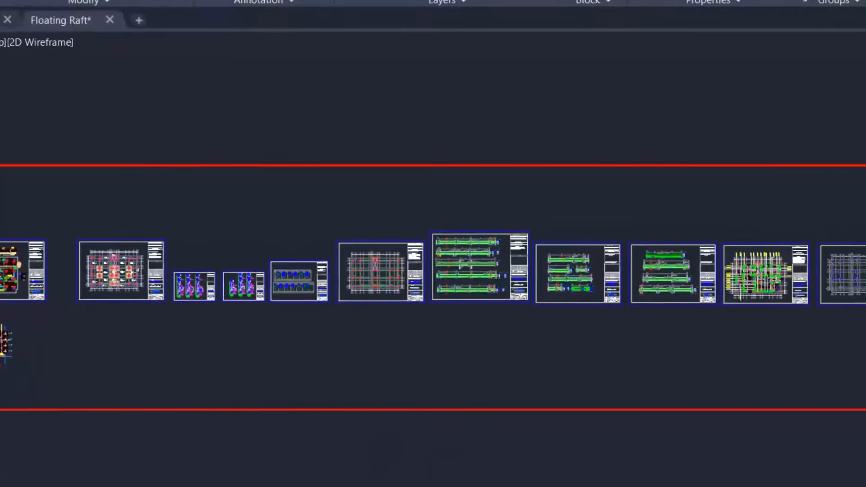
Step: Examine the general arrangement of raft slab foundation details and the neighbouring reinforcement plan beneath the structural sheets
{"action": "scroll", "coordinate": [472, 344], "scroll_direction": "down", "scroll_amount": 5}
{"action": "scroll", "coordinate": [214, 317], "scroll_direction": "up", "scroll_amount": 12}
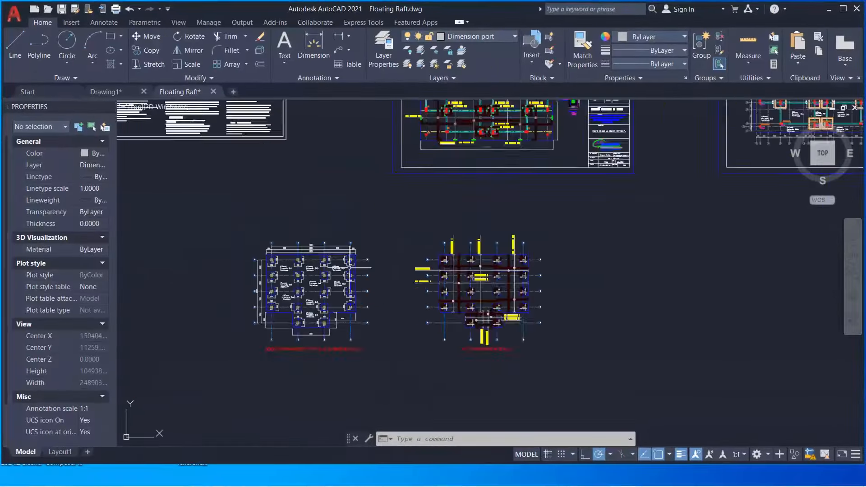
{"action": "scroll", "coordinate": [351, 269], "scroll_direction": "up", "scroll_amount": 2}
{"action": "scroll", "coordinate": [500, 291], "scroll_direction": "down", "scroll_amount": 4}
{"action": "scroll", "coordinate": [542, 269], "scroll_direction": "up", "scroll_amount": 2}
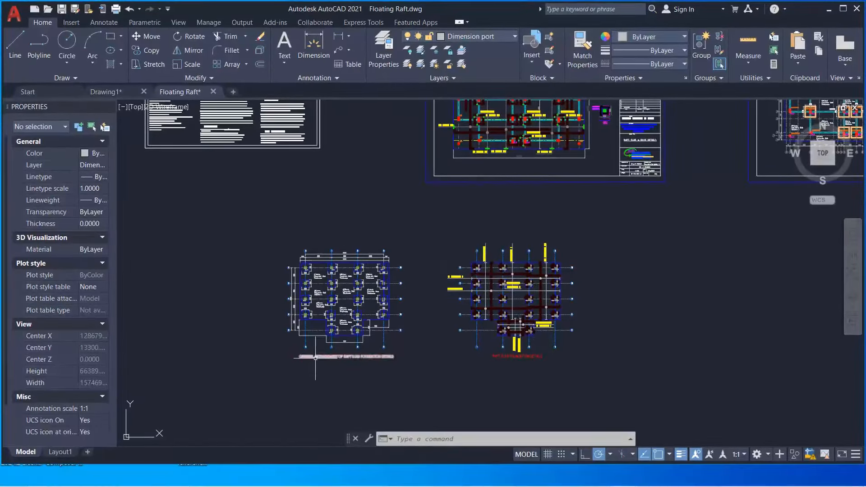
{"action": "scroll", "coordinate": [348, 329], "scroll_direction": "up", "scroll_amount": 5}
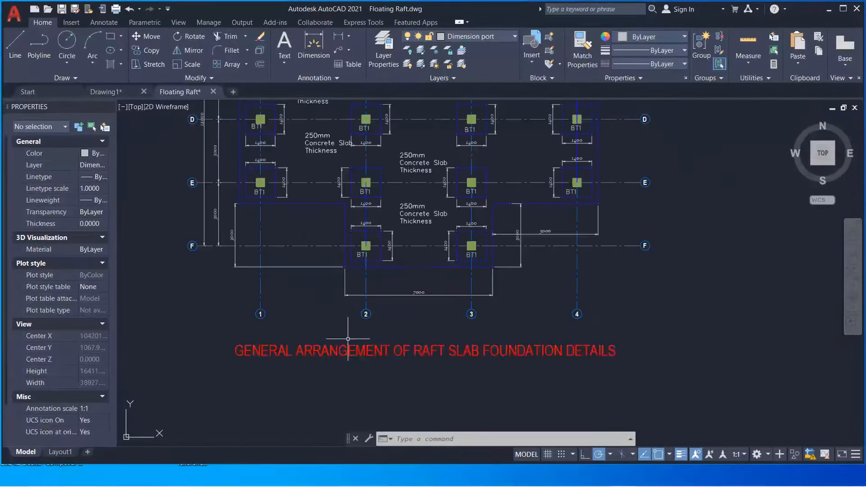
{"action": "scroll", "coordinate": [445, 339], "scroll_direction": "down", "scroll_amount": 4}
{"action": "scroll", "coordinate": [705, 213], "scroll_direction": "up", "scroll_amount": 2}
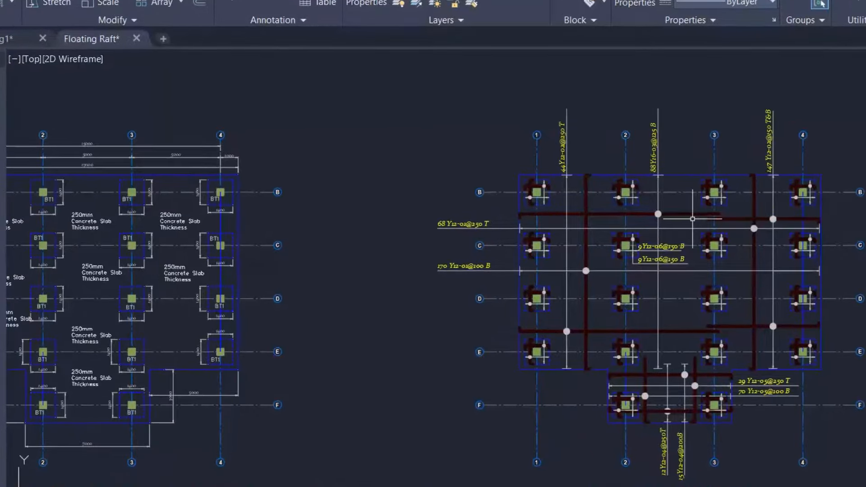
{"action": "scroll", "coordinate": [638, 246], "scroll_direction": "down", "scroll_amount": 3}
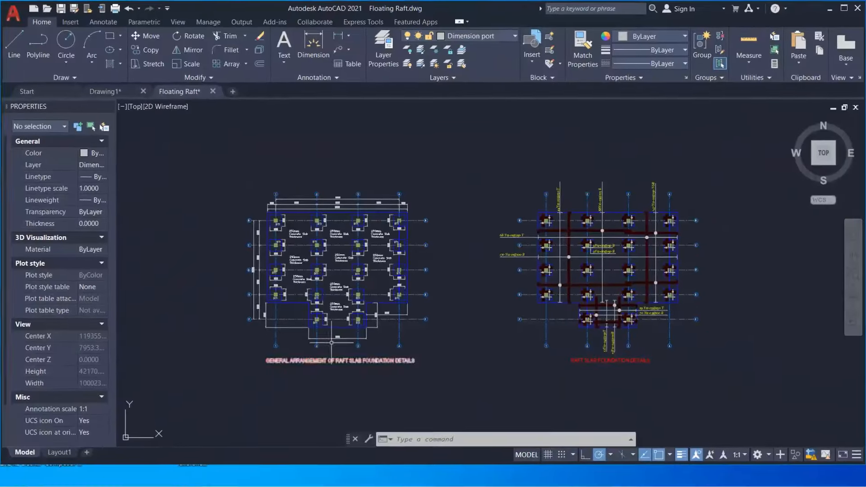
Step: Highlight the general arrangement plan and the Raft Slab Foundation Details plan with selection windows, and clear the selection
{"action": "left_click", "coordinate": [164, 157]}
{"action": "left_click", "coordinate": [270, 166]}
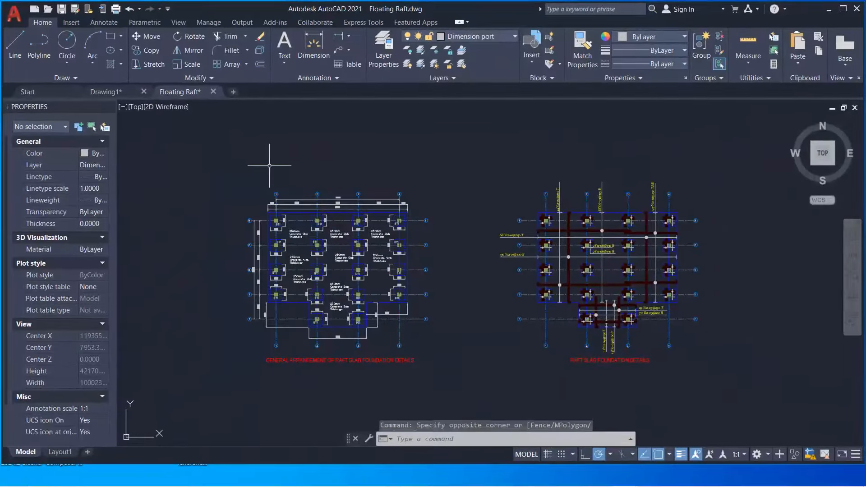
{"action": "left_click", "coordinate": [473, 150]}
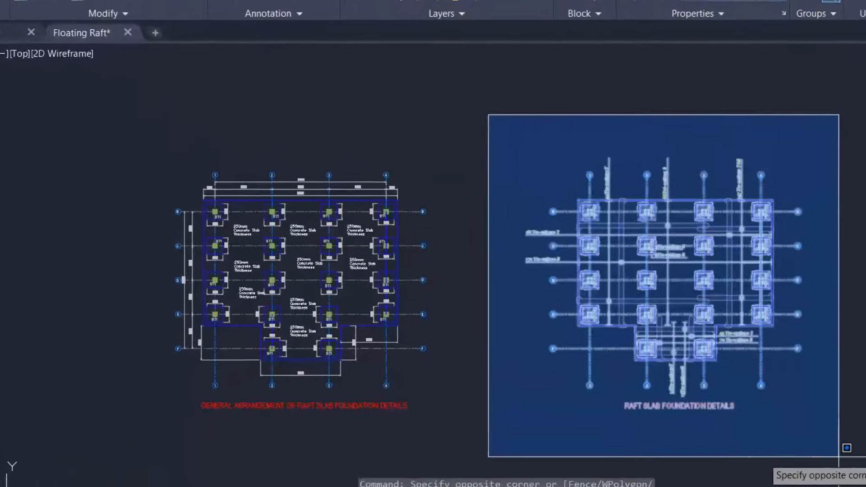
{"action": "left_click", "coordinate": [840, 457]}
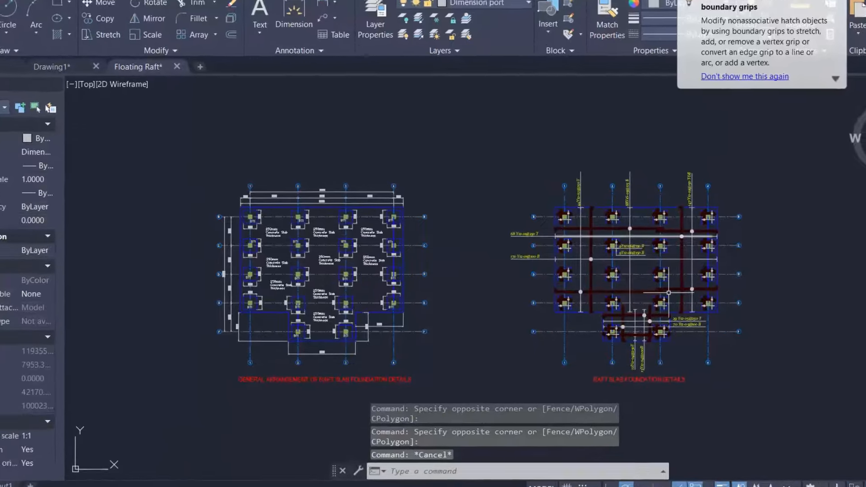
Step: Examine the slab thickness notes on the general arrangement plan and the bar callouts around the column bases on the reinforcement plan
{"action": "scroll", "coordinate": [224, 283], "scroll_direction": "up", "scroll_amount": 3}
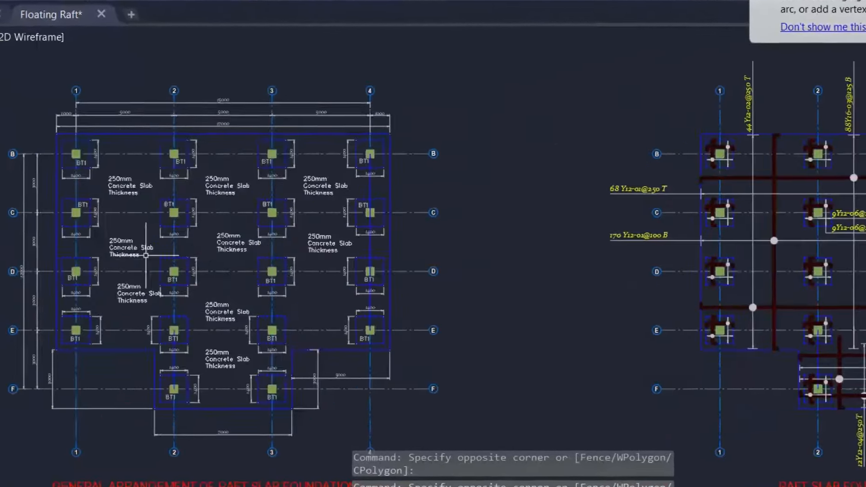
{"action": "scroll", "coordinate": [185, 213], "scroll_direction": "down", "scroll_amount": 2}
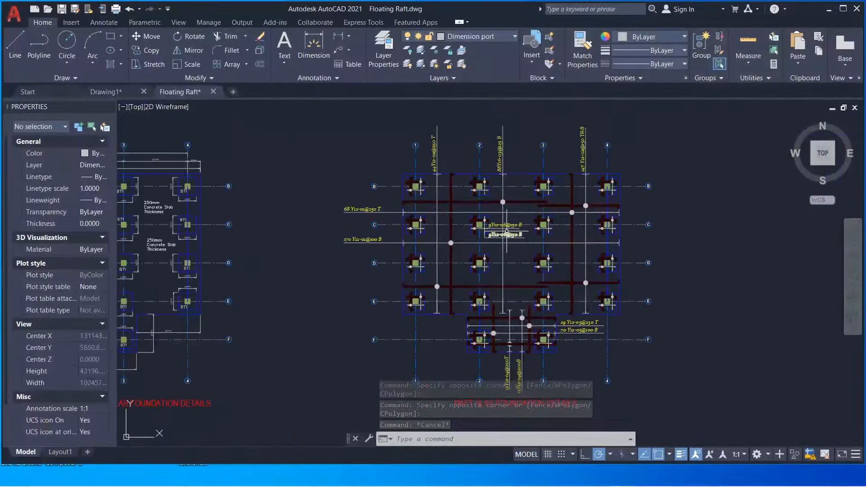
{"action": "scroll", "coordinate": [506, 229], "scroll_direction": "down", "scroll_amount": 5}
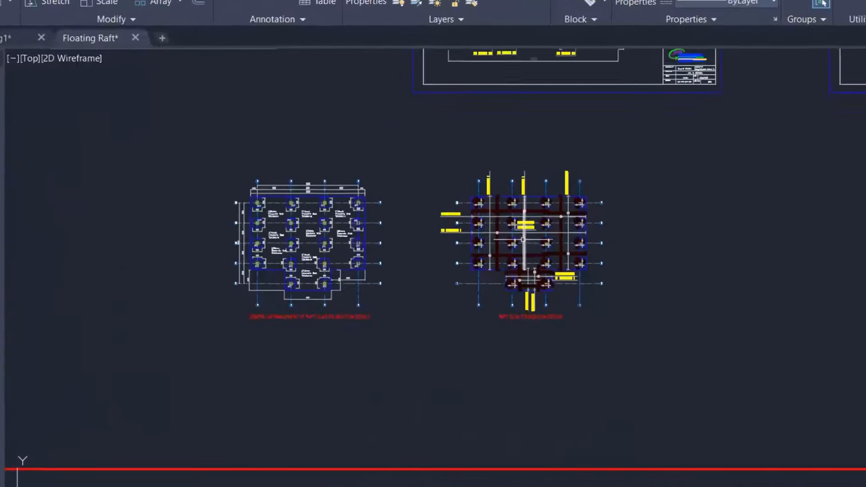
{"action": "scroll", "coordinate": [537, 208], "scroll_direction": "up", "scroll_amount": 3}
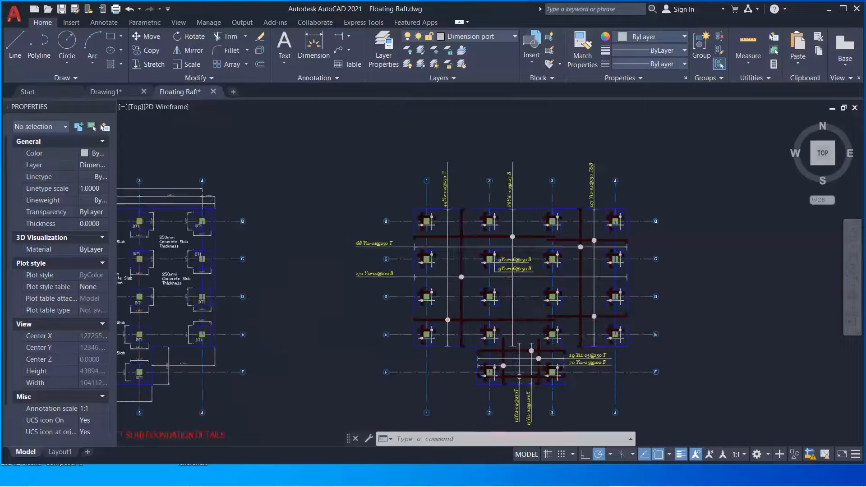
{"action": "scroll", "coordinate": [561, 311], "scroll_direction": "up", "scroll_amount": 2}
{"action": "scroll", "coordinate": [554, 223], "scroll_direction": "up", "scroll_amount": 2}
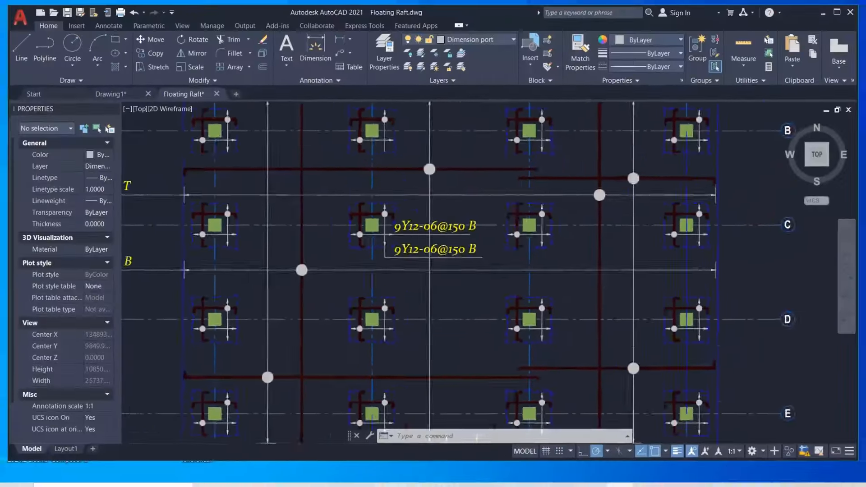
{"action": "scroll", "coordinate": [533, 337], "scroll_direction": "down", "scroll_amount": 3}
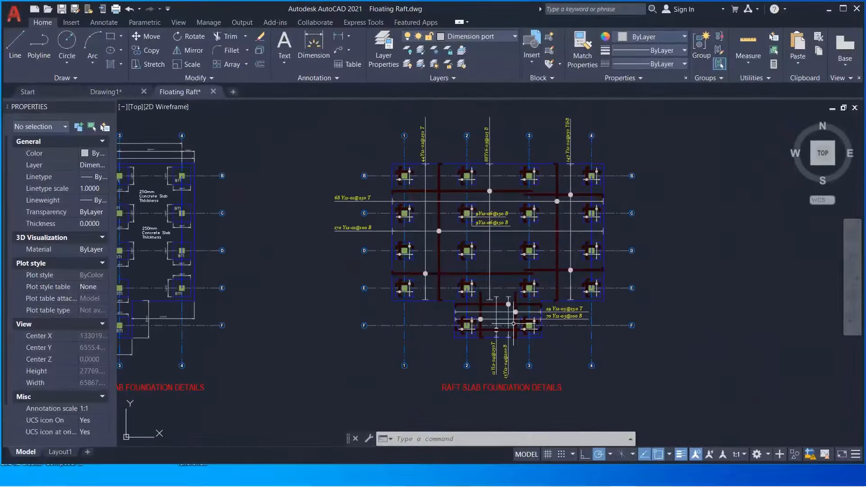
Step: Review both raft plans alongside the structural sheets and inspect the general arrangement plan's grid and base dimensions
{"action": "scroll", "coordinate": [513, 323], "scroll_direction": "down", "scroll_amount": 4}
{"action": "scroll", "coordinate": [311, 304], "scroll_direction": "down", "scroll_amount": 4}
{"action": "scroll", "coordinate": [401, 295], "scroll_direction": "up", "scroll_amount": 4}
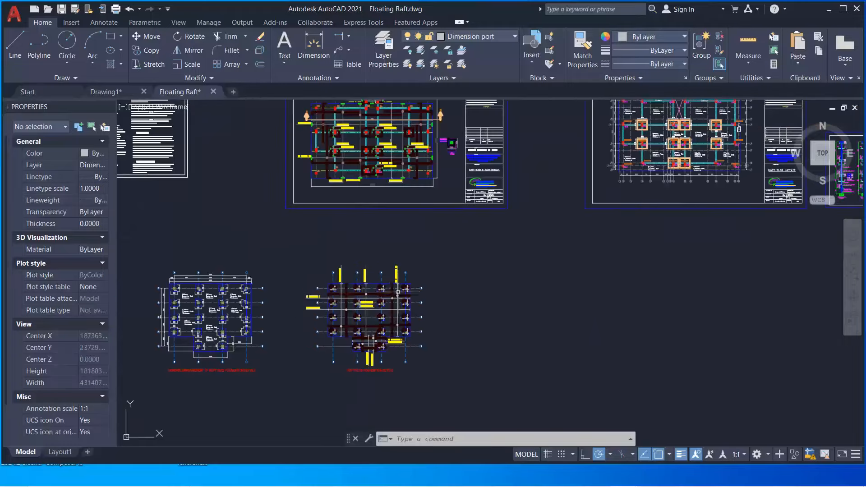
{"action": "scroll", "coordinate": [311, 294], "scroll_direction": "up", "scroll_amount": 2}
{"action": "scroll", "coordinate": [610, 307], "scroll_direction": "down", "scroll_amount": 4}
{"action": "scroll", "coordinate": [457, 312], "scroll_direction": "up", "scroll_amount": 5}
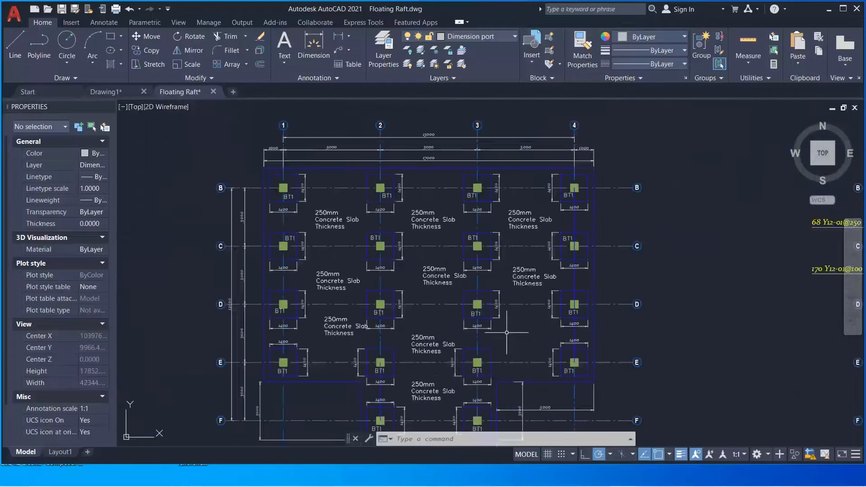
Step: Inspect the top and bottom reinforcement layout and bar marks across grids B to F on the Raft Slab Foundation Details plan
{"action": "scroll", "coordinate": [408, 253], "scroll_direction": "down", "scroll_amount": 2}
{"action": "scroll", "coordinate": [717, 265], "scroll_direction": "up", "scroll_amount": 4}
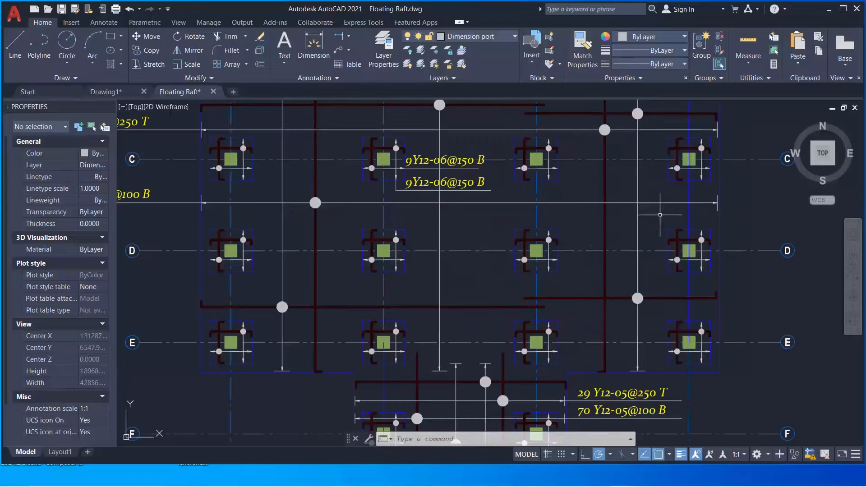
{"action": "scroll", "coordinate": [515, 271], "scroll_direction": "down", "scroll_amount": 2}
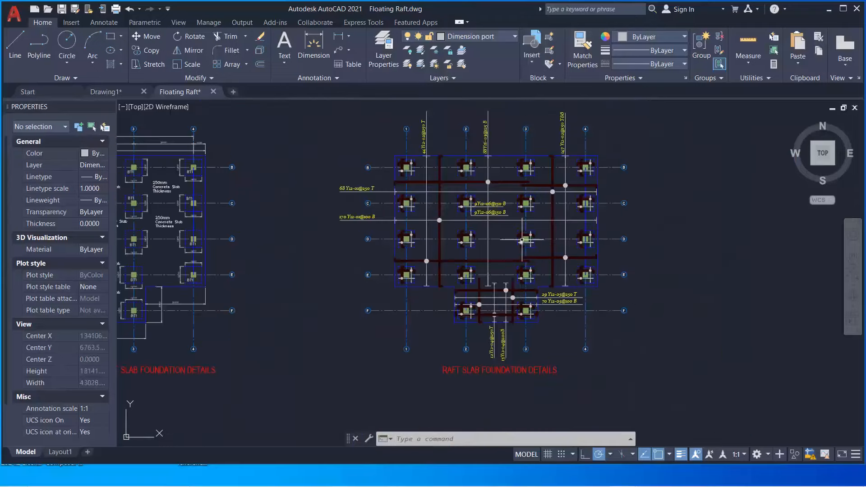
{"action": "scroll", "coordinate": [551, 265], "scroll_direction": "down", "scroll_amount": 5}
{"action": "scroll", "coordinate": [536, 232], "scroll_direction": "up", "scroll_amount": 5}
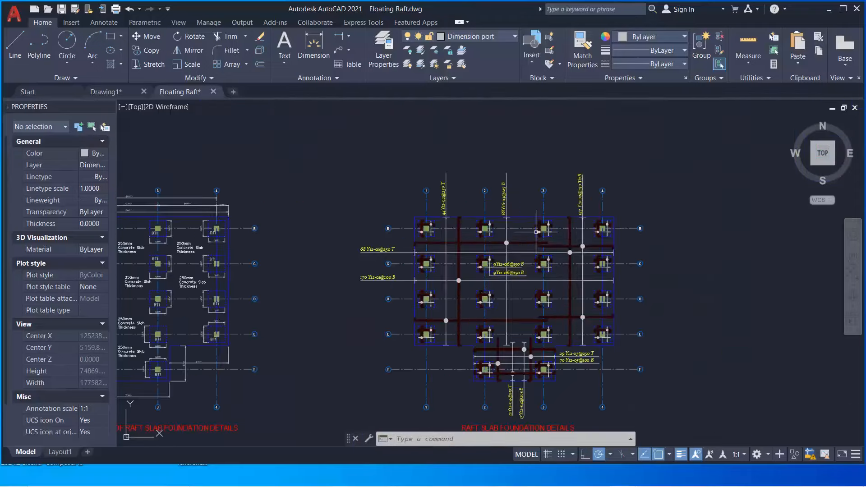
{"action": "scroll", "coordinate": [544, 228], "scroll_direction": "up", "scroll_amount": 6}
{"action": "scroll", "coordinate": [502, 232], "scroll_direction": "down", "scroll_amount": 8}
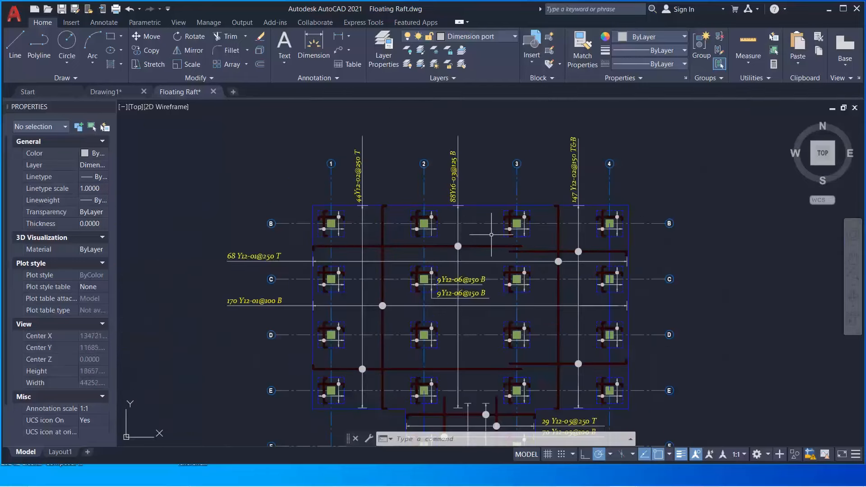